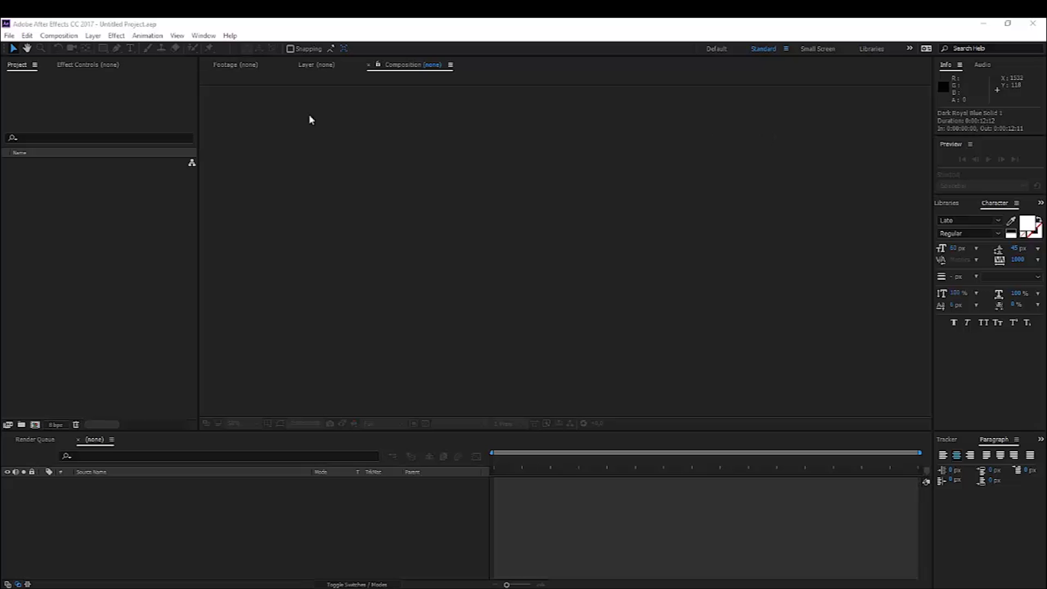
# Start a new composition with width 1920 and name it Main Comp.
pyautogui.click(74, 36)
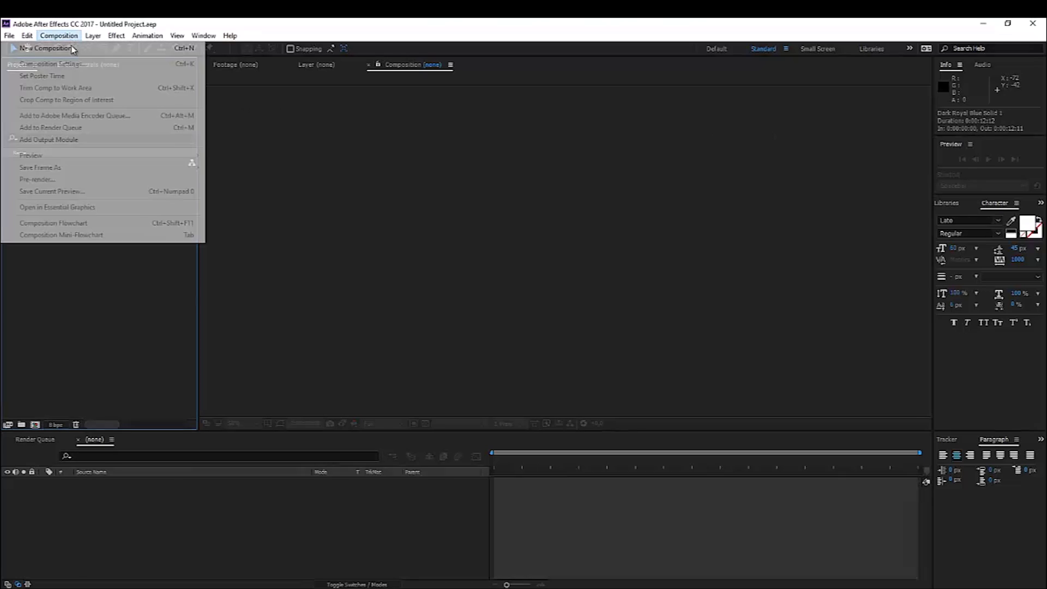
pyautogui.click(73, 50)
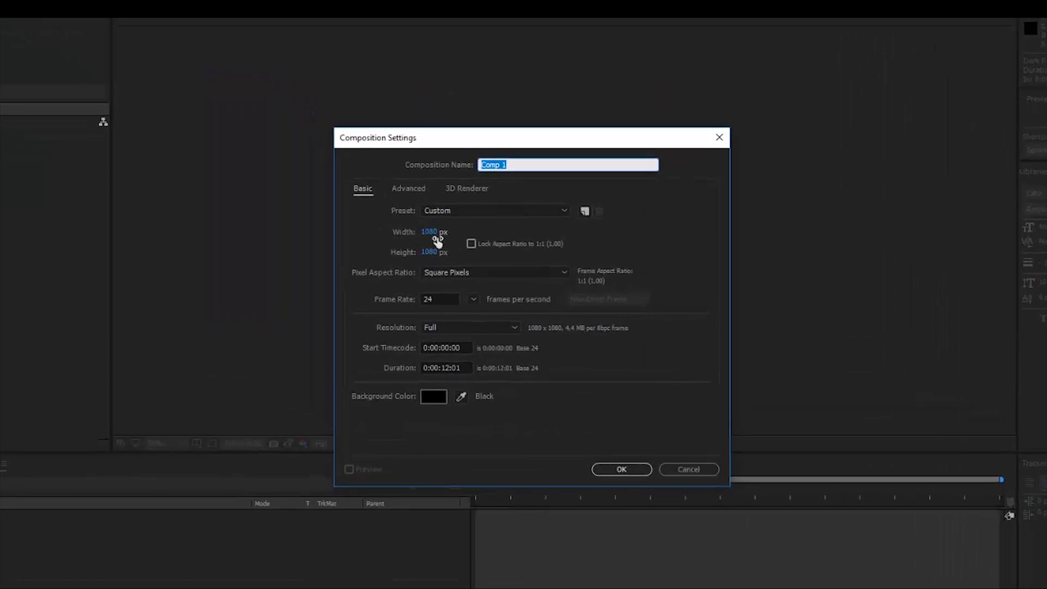
pyautogui.click(436, 237)
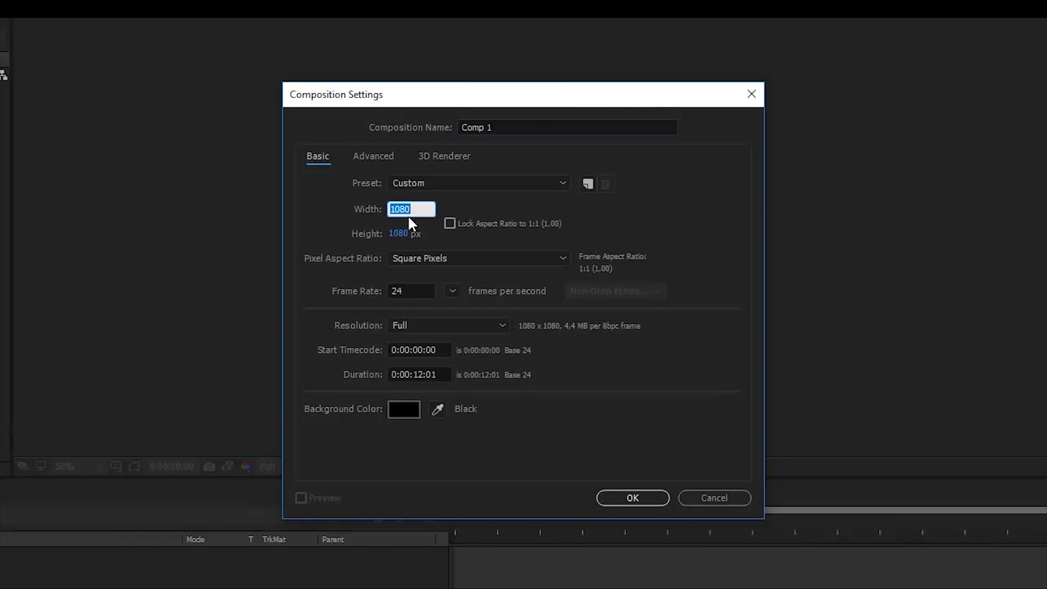
pyautogui.write('1920')
pyautogui.press('Tab')
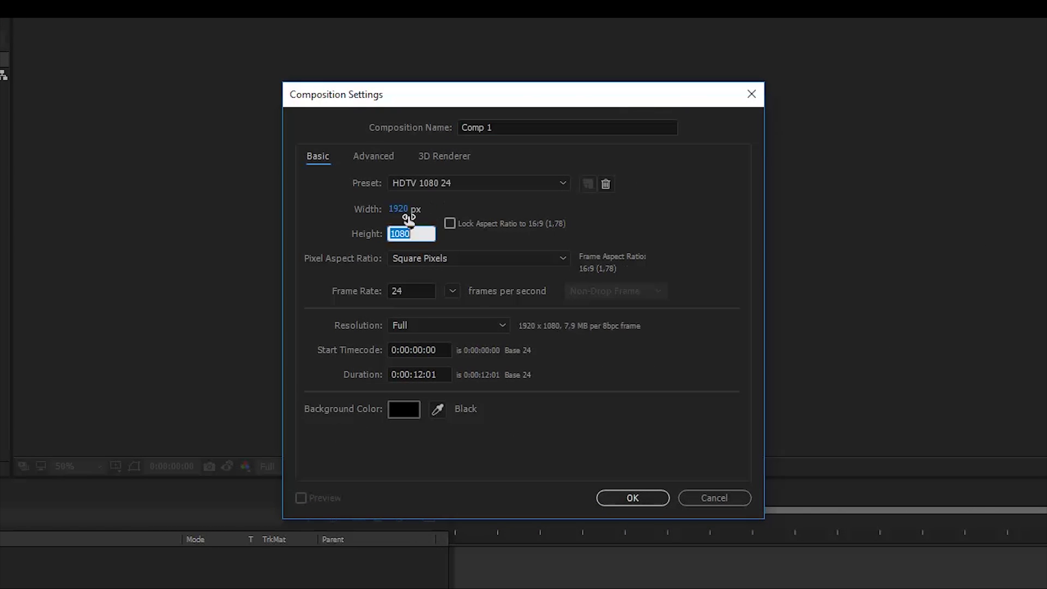
pyautogui.click(509, 121)
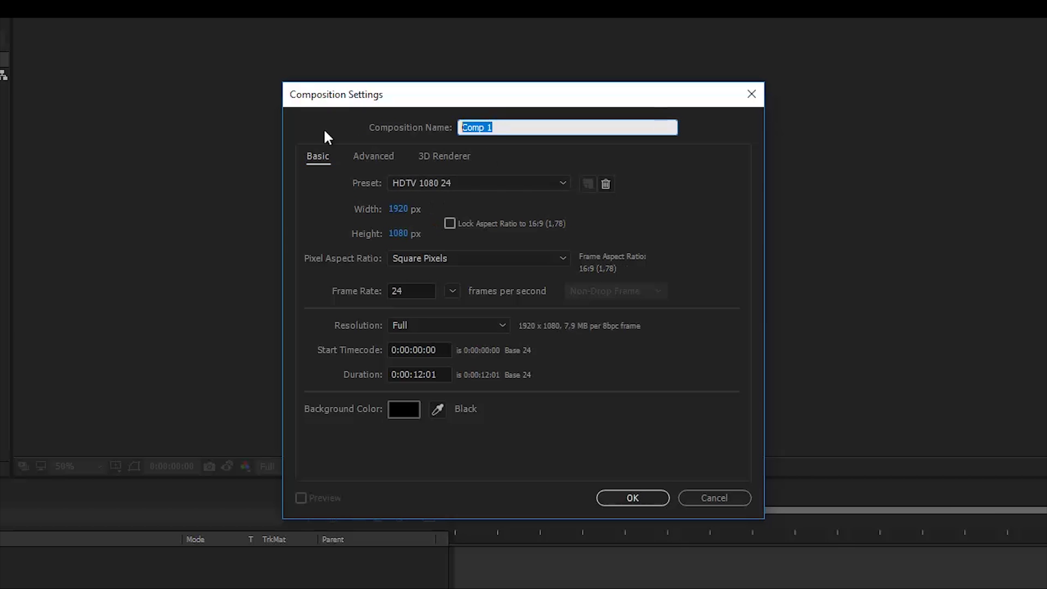
pyautogui.write('Main Co')
# Give the composition a 10-second duration and 30 fps frame rate, and create it.
pyautogui.click(422, 375)
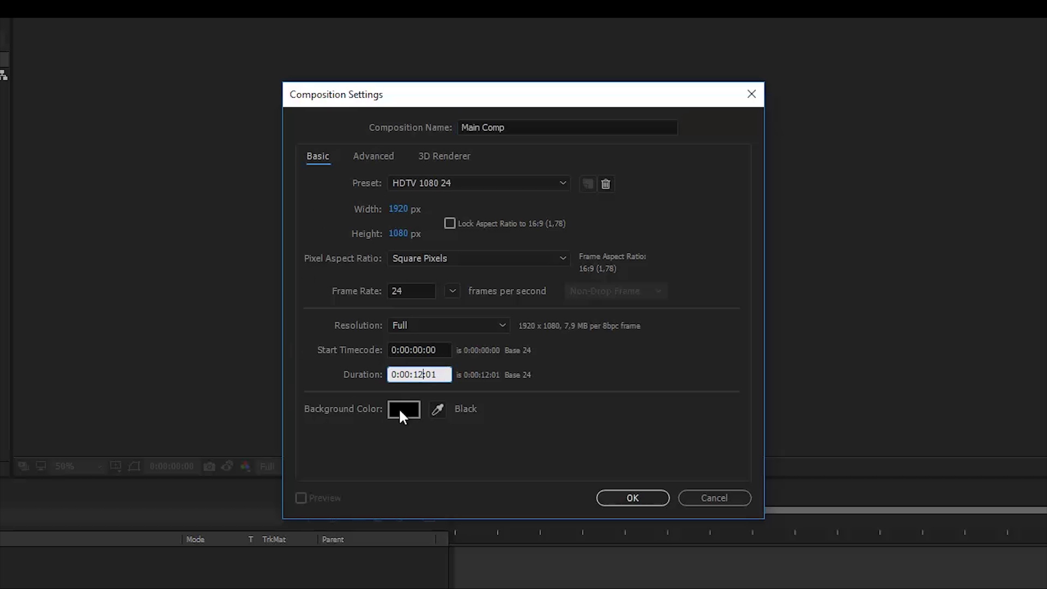
pyautogui.press('Delete')
pyautogui.write('0')
pyautogui.click(413, 294)
pyautogui.write('30')
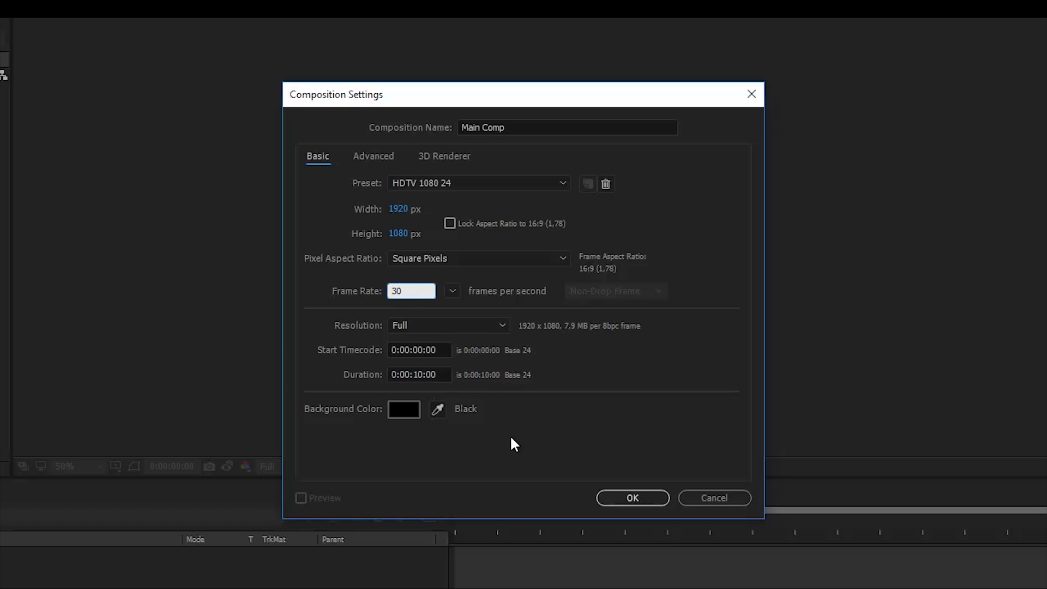
pyautogui.press('Tab')
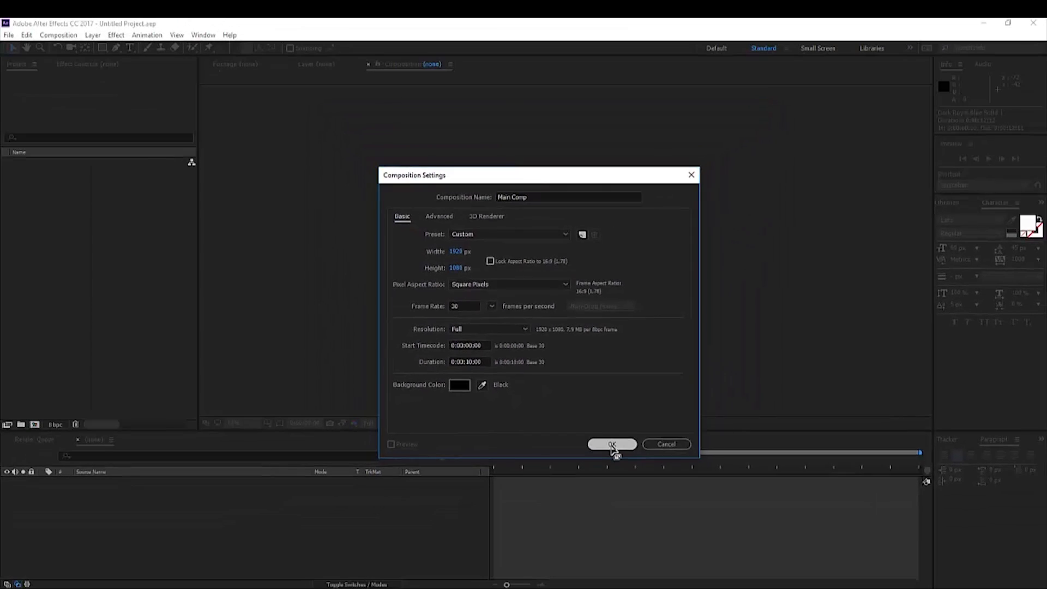
pyautogui.click(612, 445)
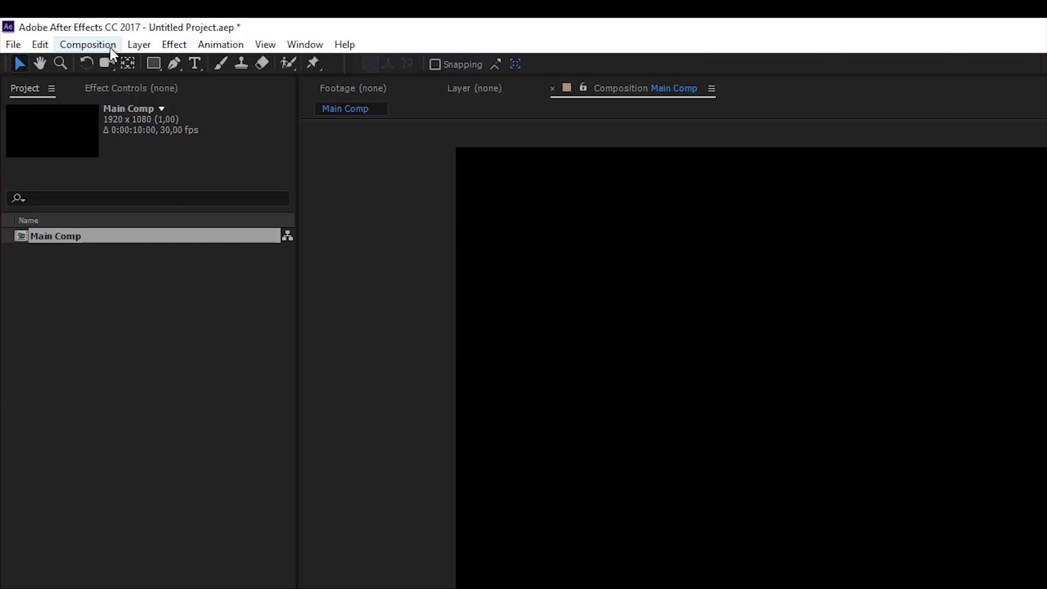
# Set up a second composition at 1920×1920 named Sun.
pyautogui.click(110, 49)
pyautogui.click(106, 67)
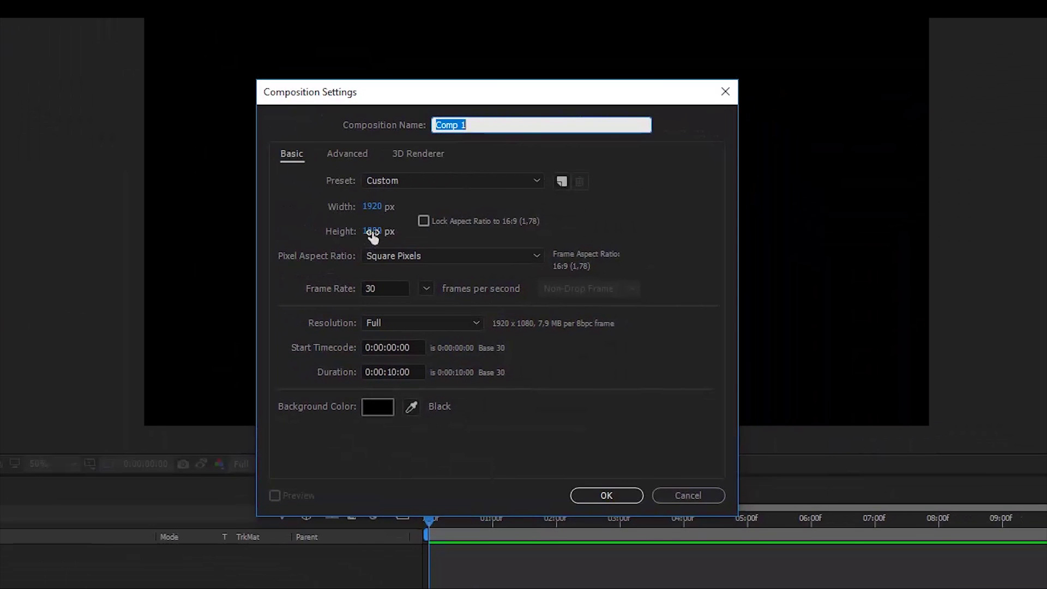
pyautogui.click(496, 296)
pyautogui.write('19')
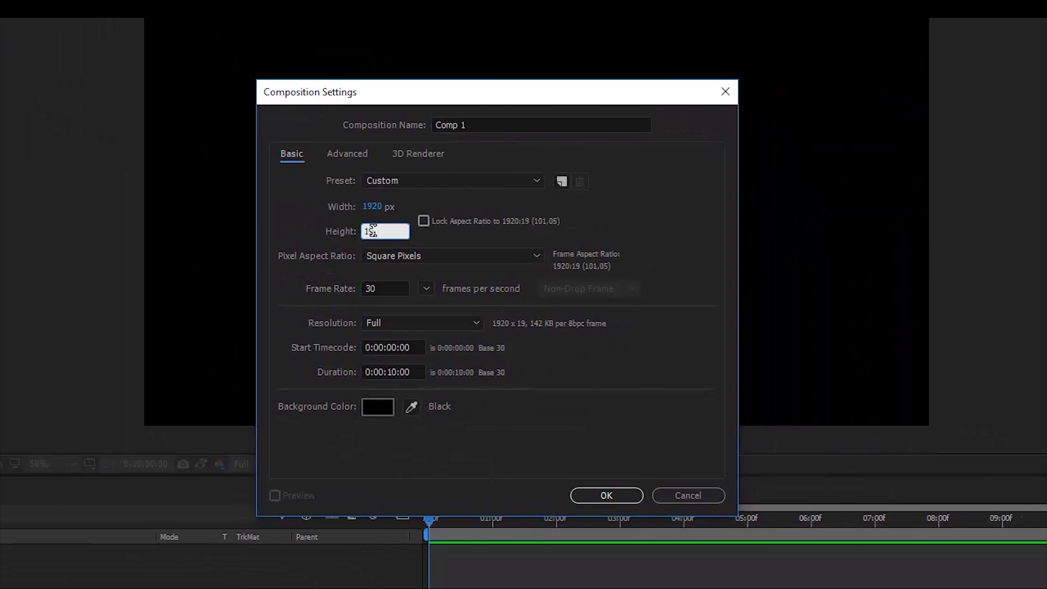
pyautogui.write('20')
pyautogui.press('Tab')
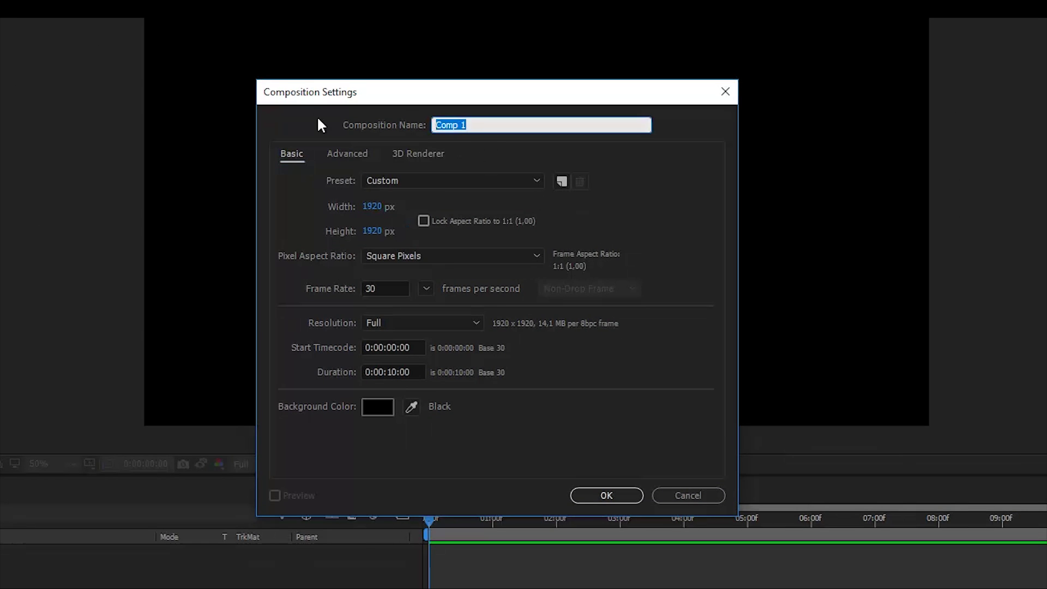
pyautogui.write('Solar')
pyautogui.hotkey('ctrl', 'a')
pyautogui.write('Sun')
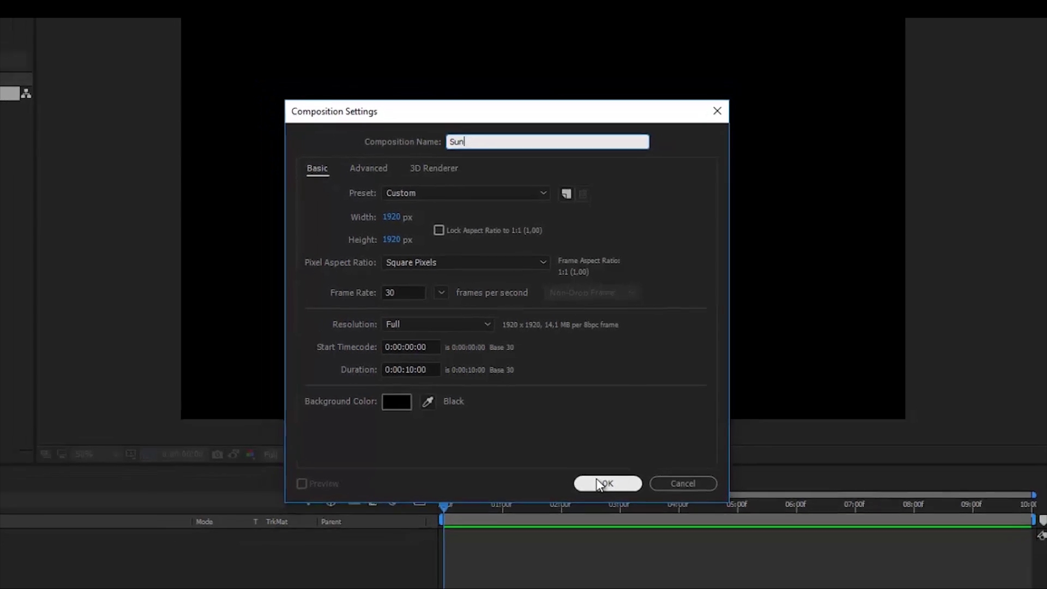
# Create the Sun composition and add a white FFFFFF solid named Sun 01.
pyautogui.click(607, 496)
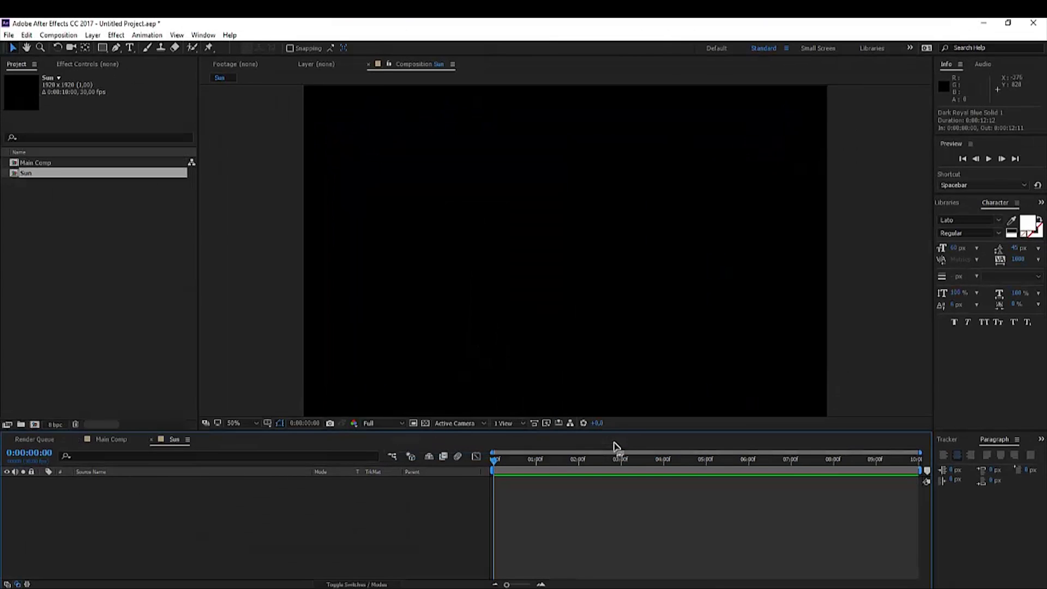
pyautogui.scroll(-2, 596, 319)
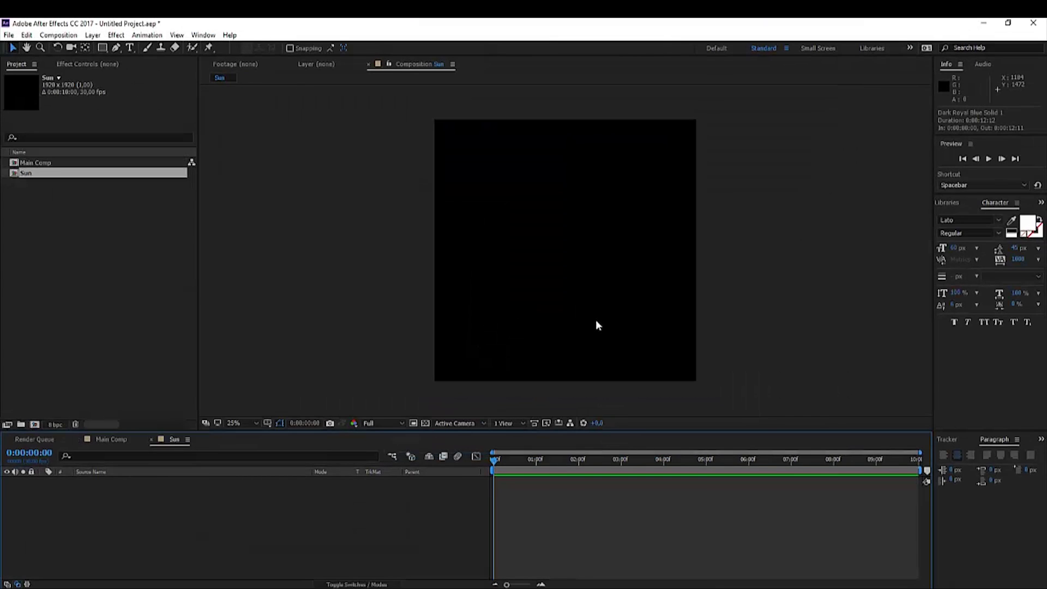
pyautogui.click(92, 35)
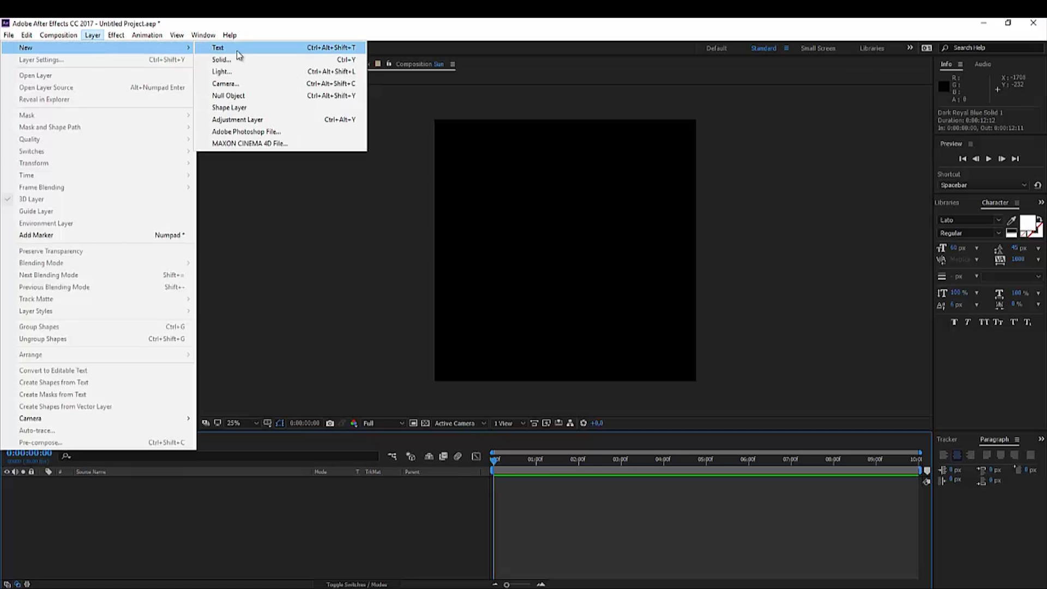
pyautogui.click(93, 36)
pyautogui.click(93, 37)
pyautogui.moveTo(96, 48)
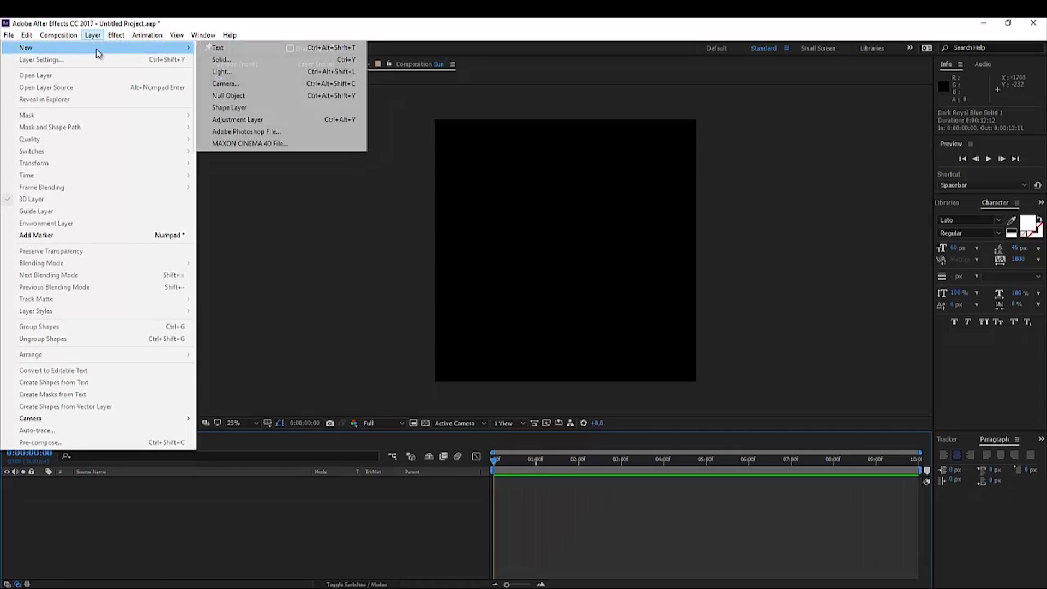
pyautogui.click(240, 62)
pyautogui.click(356, 317)
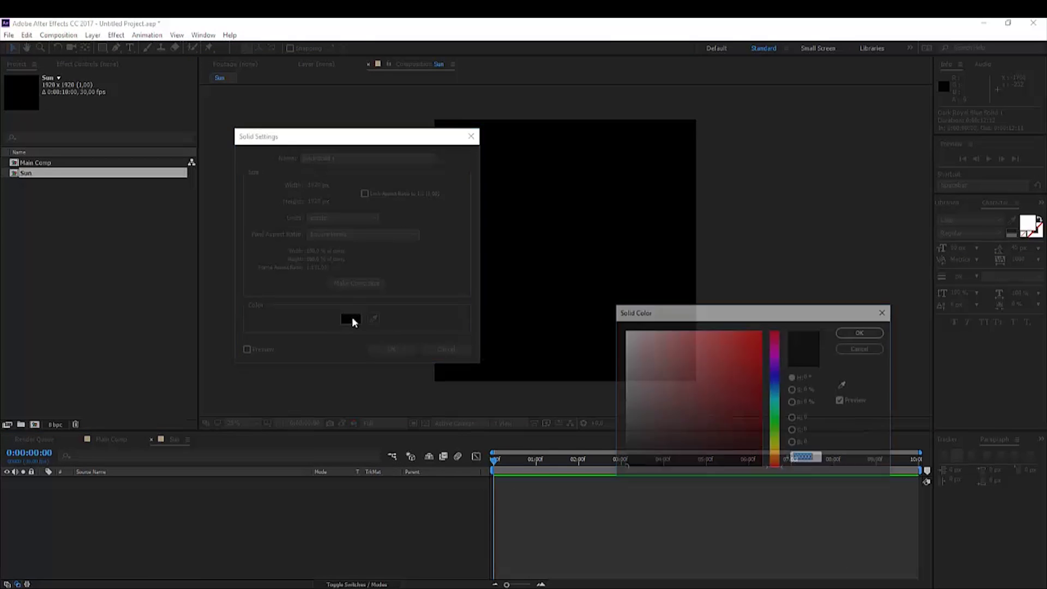
pyautogui.write('ffffff')
pyautogui.click(846, 332)
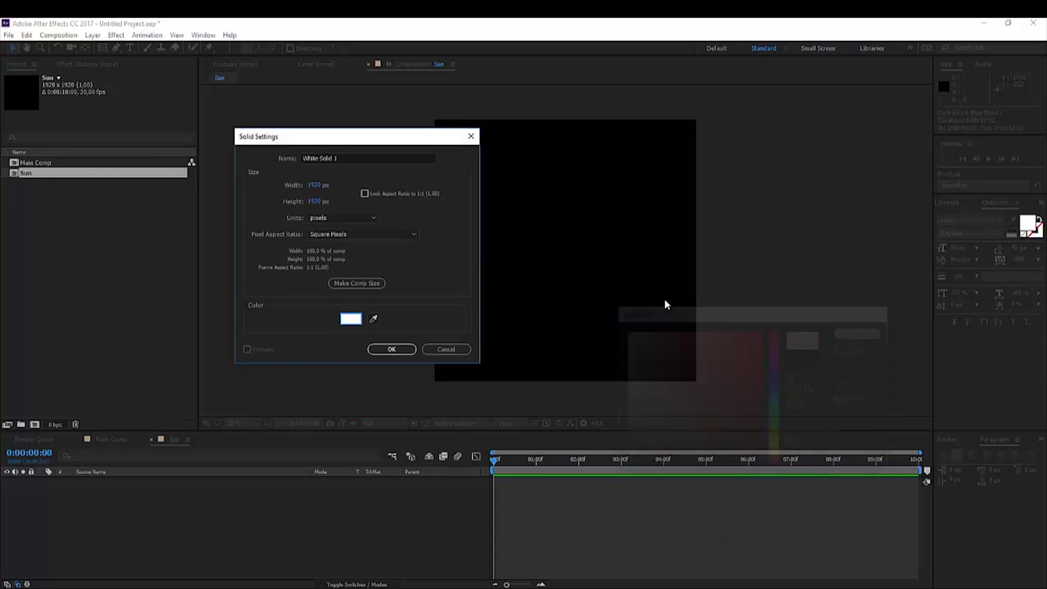
pyautogui.write('Sun 01')
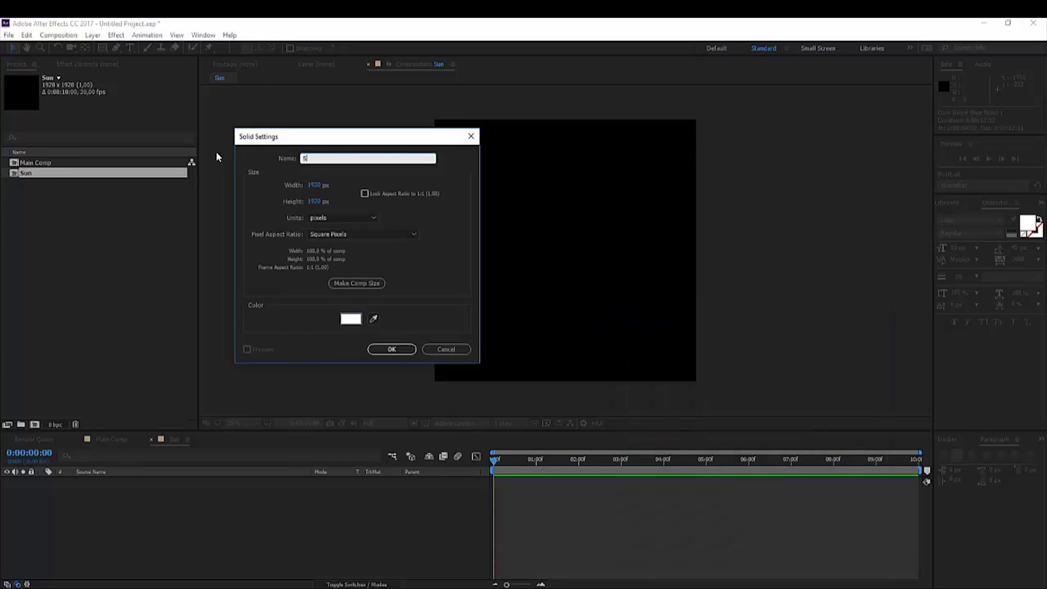
pyautogui.click(393, 349)
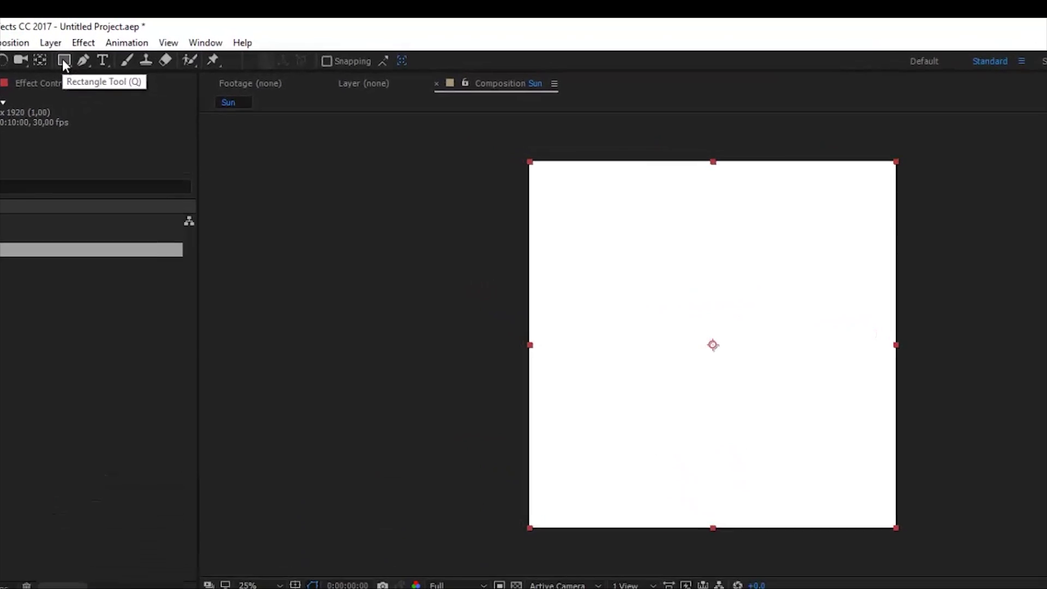
# Mask Sun 01 into a fitted ellipse and scale the circle down around the centre.
pyautogui.click(62, 60)
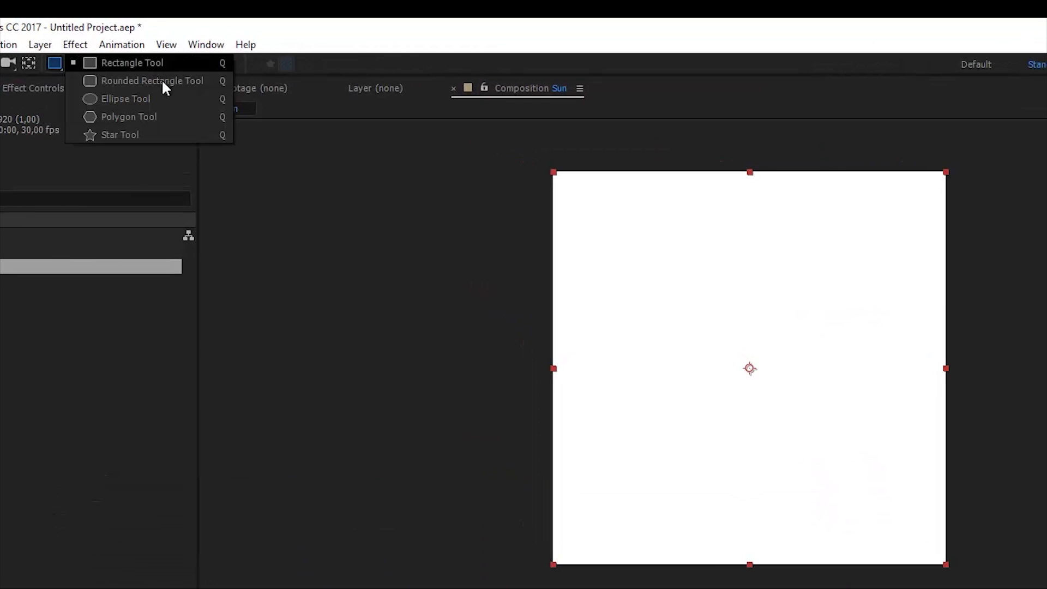
pyautogui.click(129, 100)
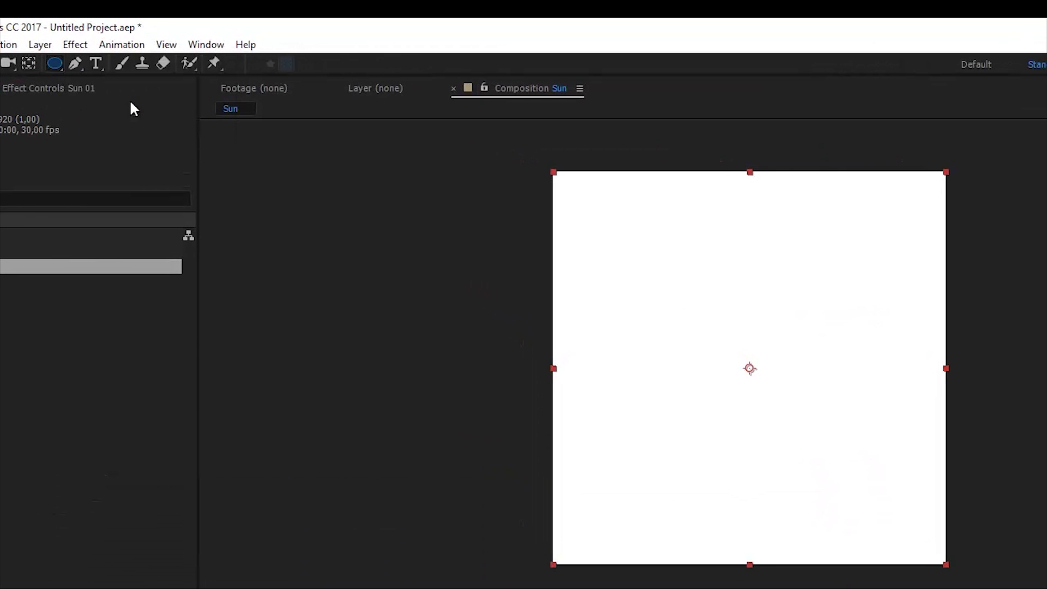
pyautogui.doubleClick(59, 63)
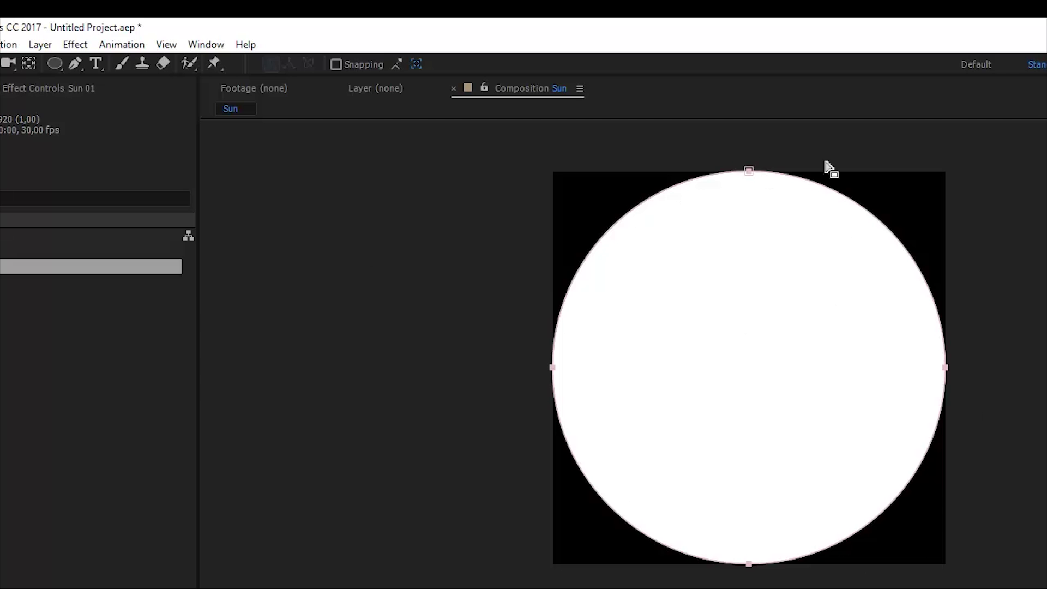
pyautogui.click(751, 174)
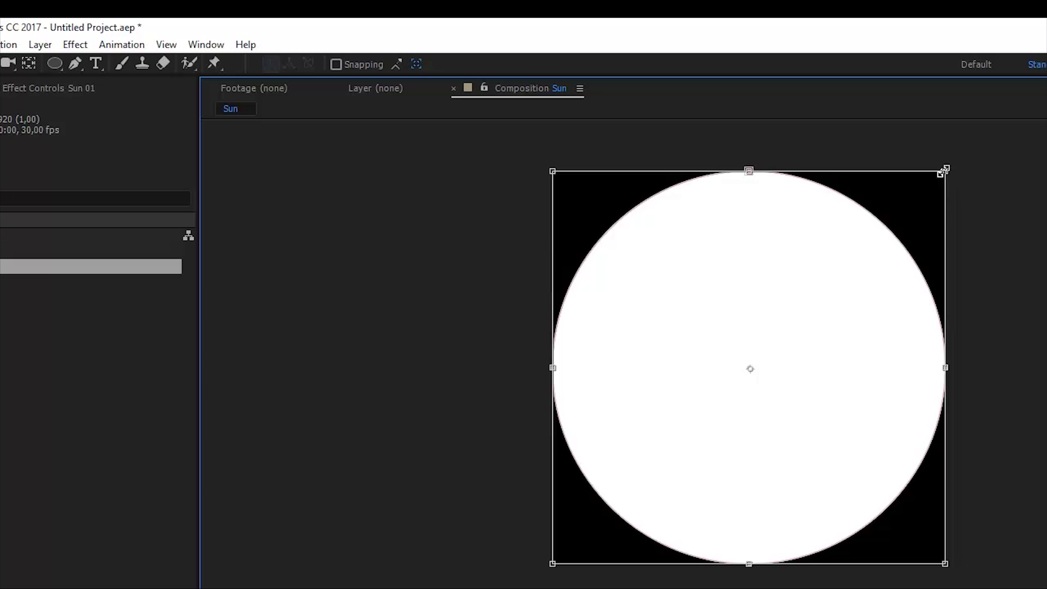
pyautogui.moveTo(944, 170); pyautogui.dragTo(839, 278)
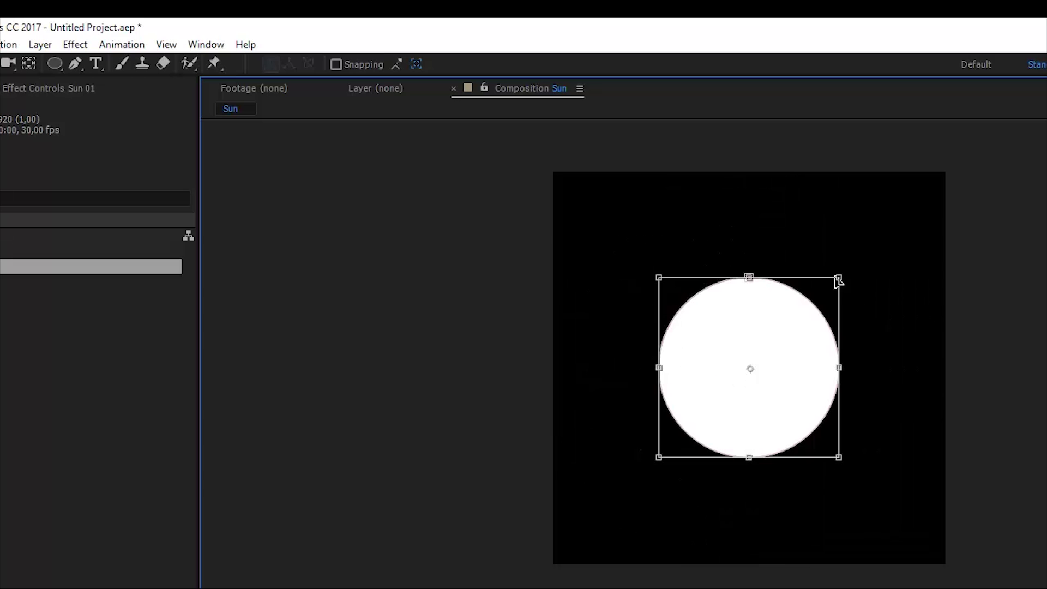
pyautogui.doubleClick(802, 329)
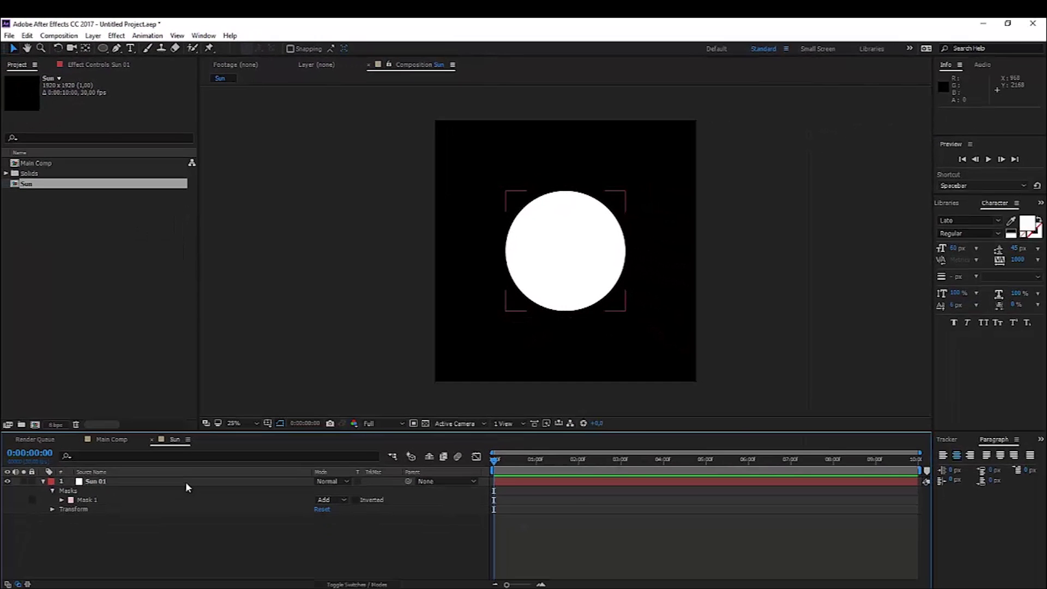
# Feather the Sun 01 mask by 500 pixels and bring up the Effects & Presets panel.
pyautogui.click(185, 483)
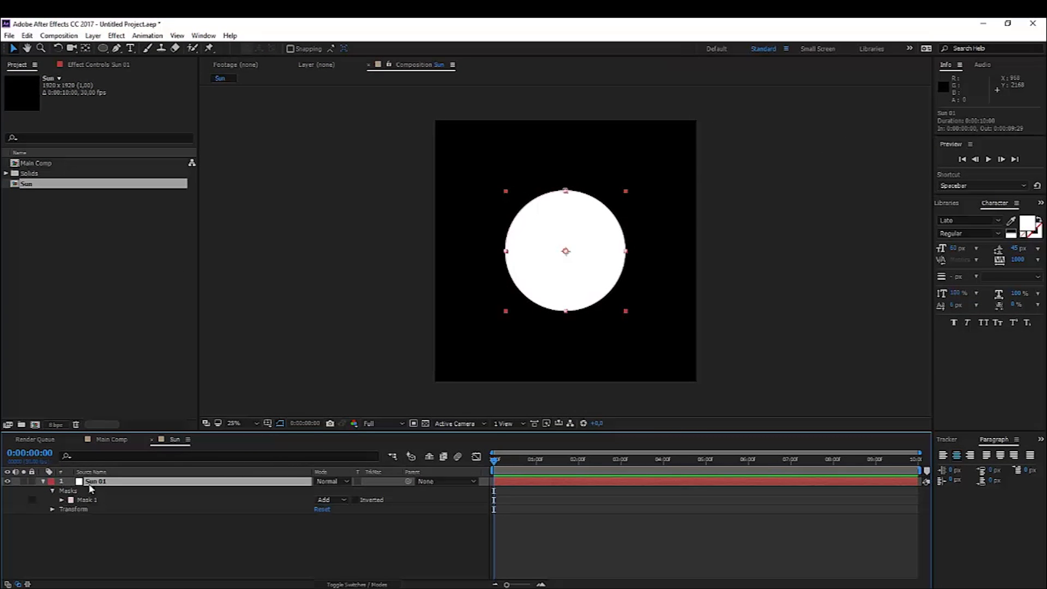
pyautogui.click(62, 500)
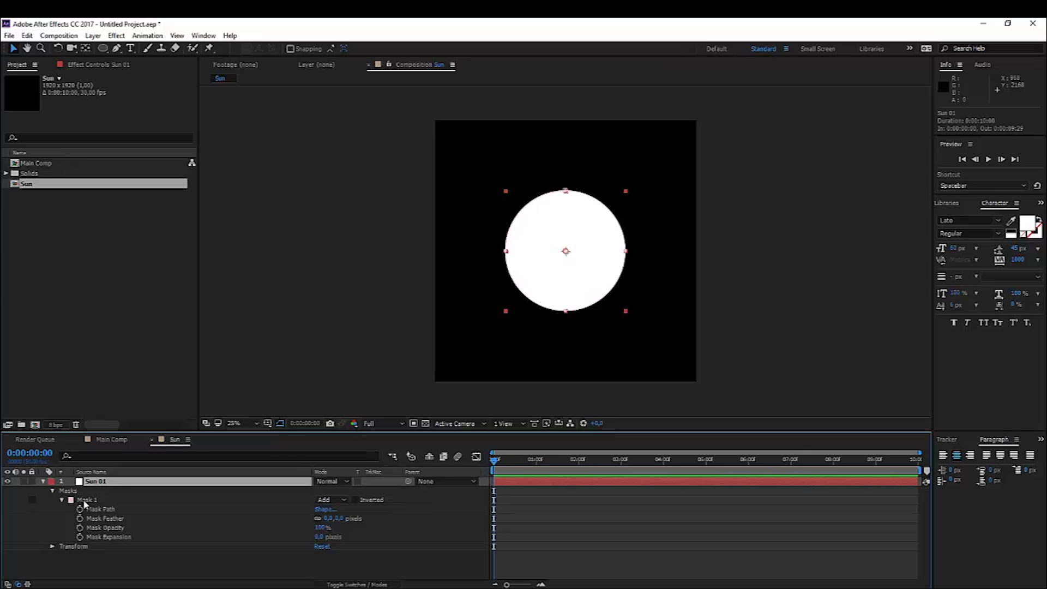
pyautogui.click(339, 519)
pyautogui.press('Return')
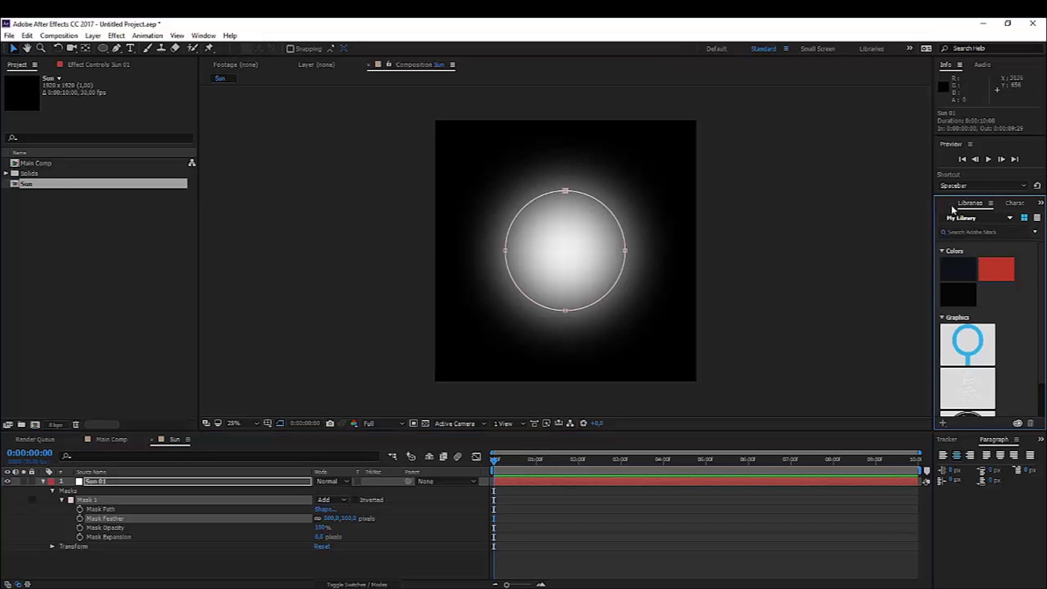
pyautogui.hotkey('ctrl', '5')
# Apply the Roughen Edges effect to the Sun 01 layer.
pyautogui.click(966, 217)
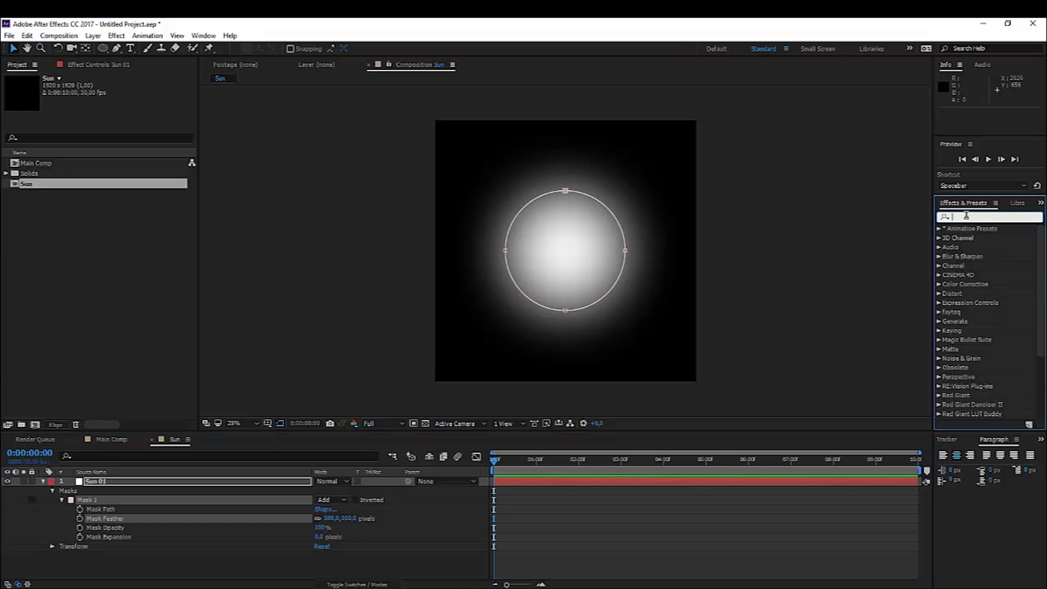
pyautogui.write('rough')
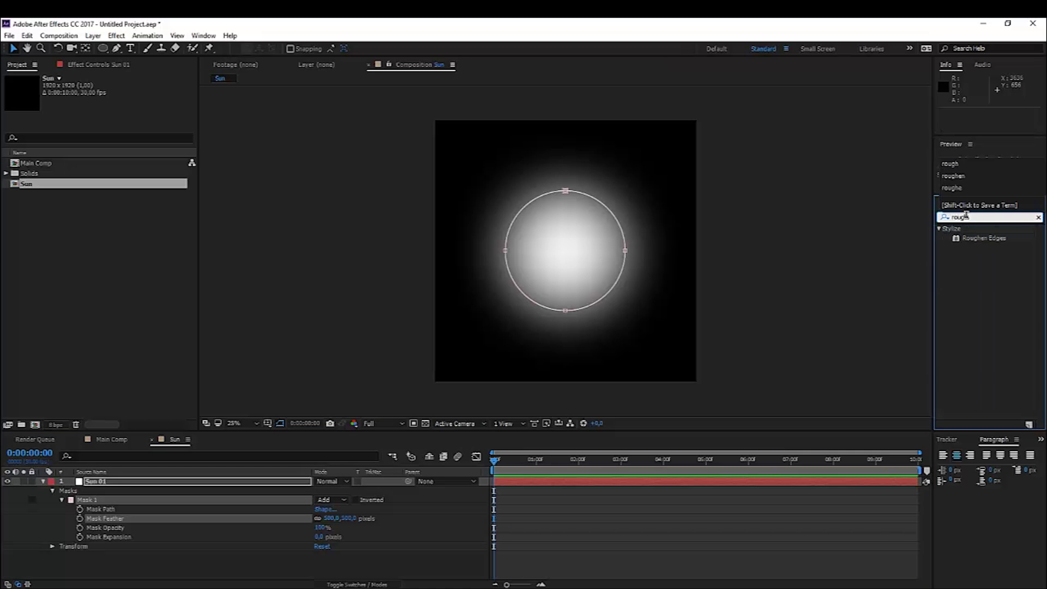
pyautogui.moveTo(999, 240); pyautogui.dragTo(542, 489)
pyautogui.moveTo(624, 563); pyautogui.dragTo(624, 563)
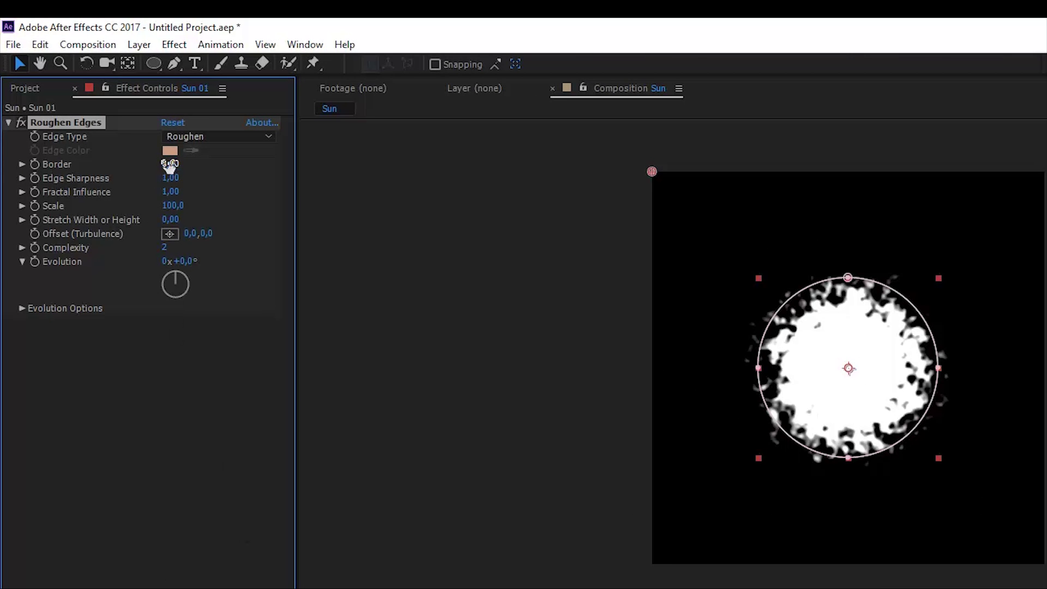
# Set Roughen Edges Border 500, Edge Sharpness 0.10, Scale 150 and Complexity 10.
pyautogui.click(169, 164)
pyautogui.write('500')
pyautogui.press('Return')
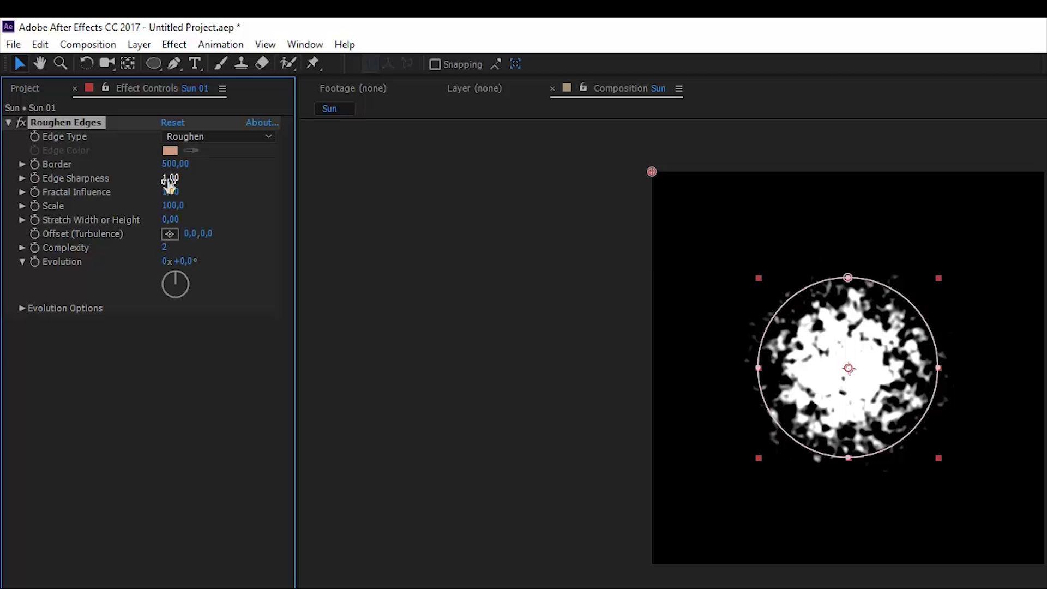
pyautogui.moveTo(169, 183); pyautogui.dragTo(131, 184)
pyautogui.click(170, 178)
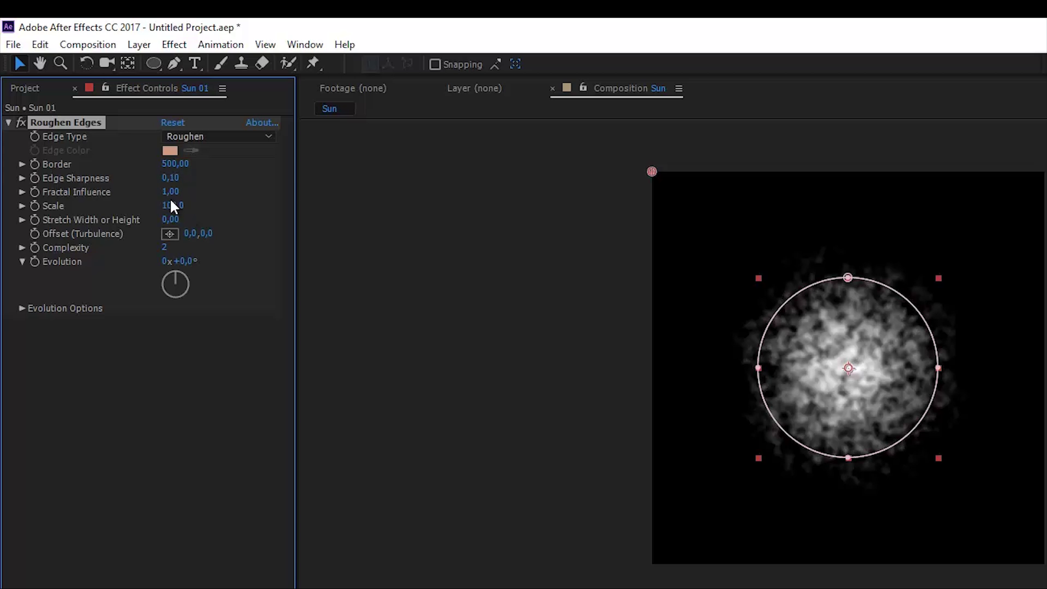
pyautogui.moveTo(174, 213); pyautogui.dragTo(280, 239)
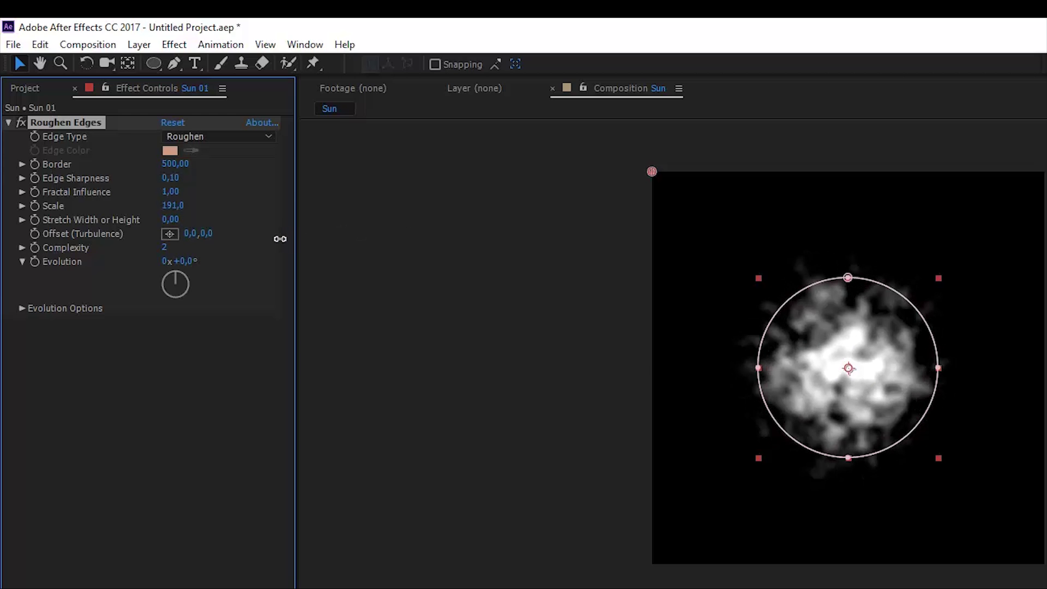
pyautogui.click(183, 205)
pyautogui.write('150,0')
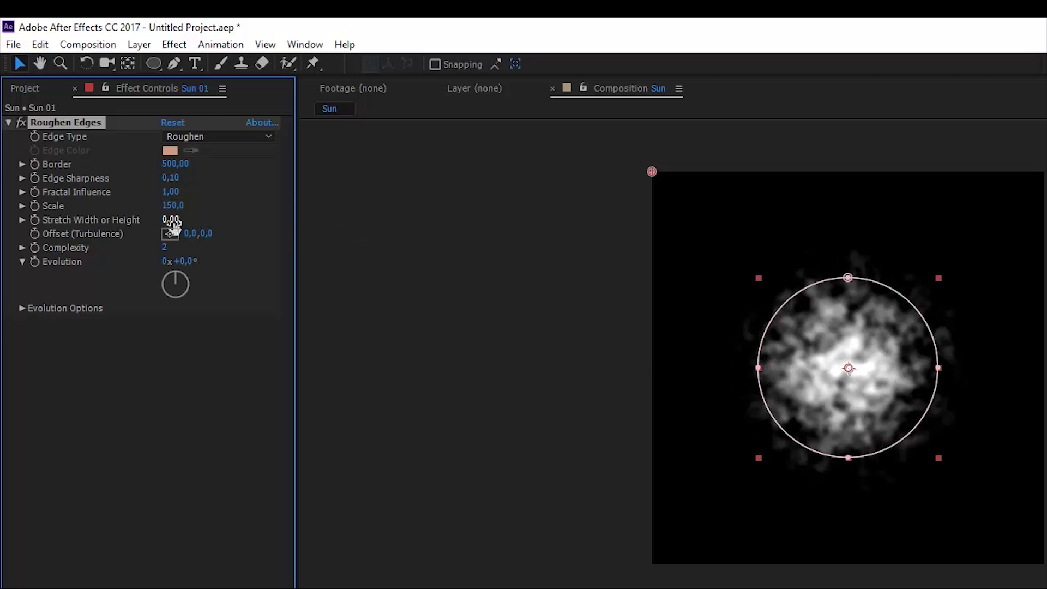
pyautogui.click(164, 249)
pyautogui.write('10')
pyautogui.press('Return')
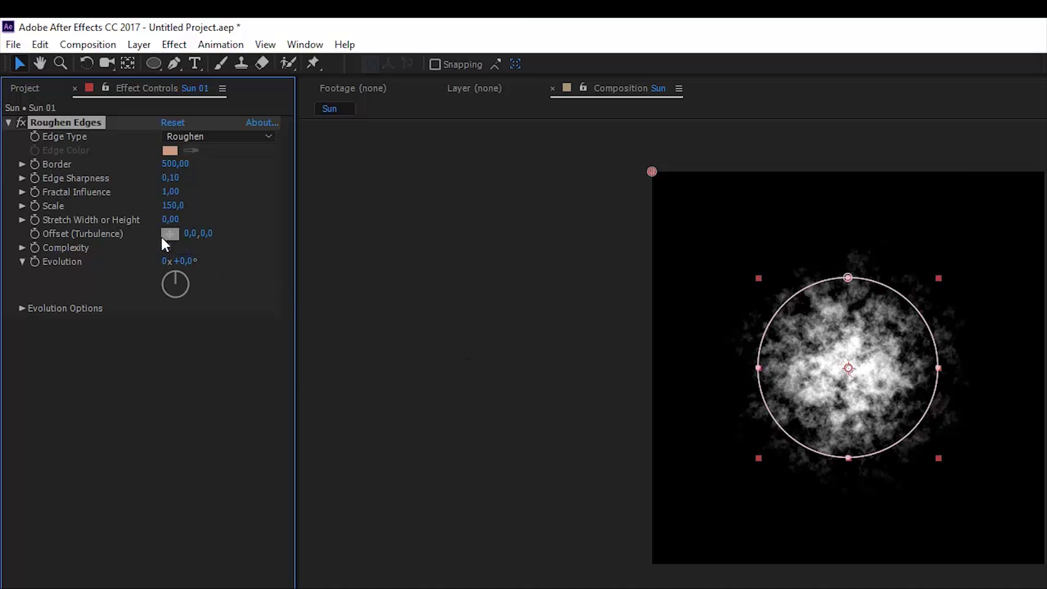
# Set the Roughen Edges Evolution Options Random Seed to 90.
pyautogui.click(23, 309)
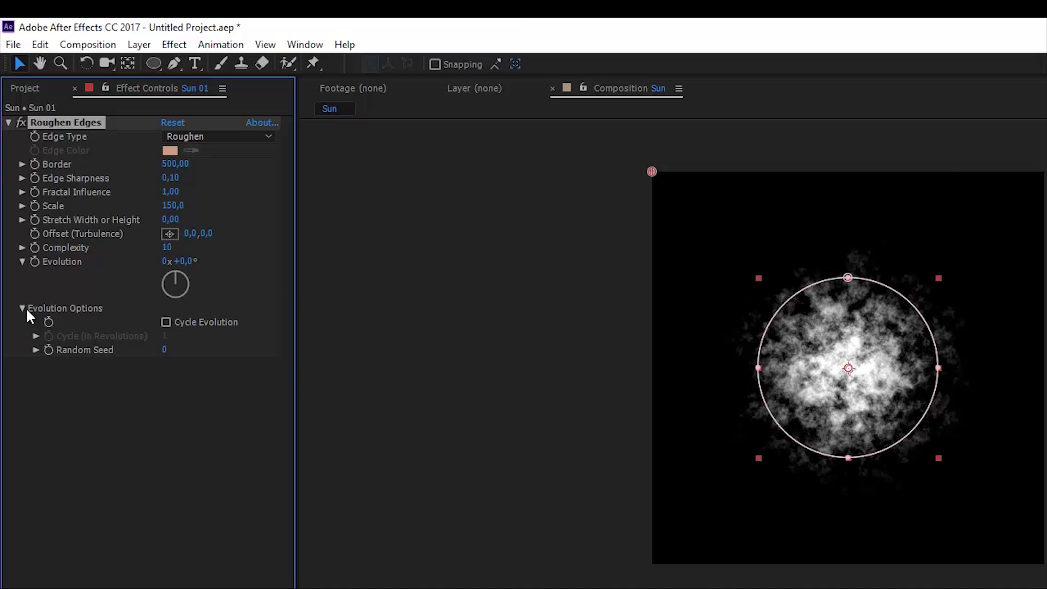
pyautogui.click(164, 350)
pyautogui.write('90')
pyautogui.press('Return')
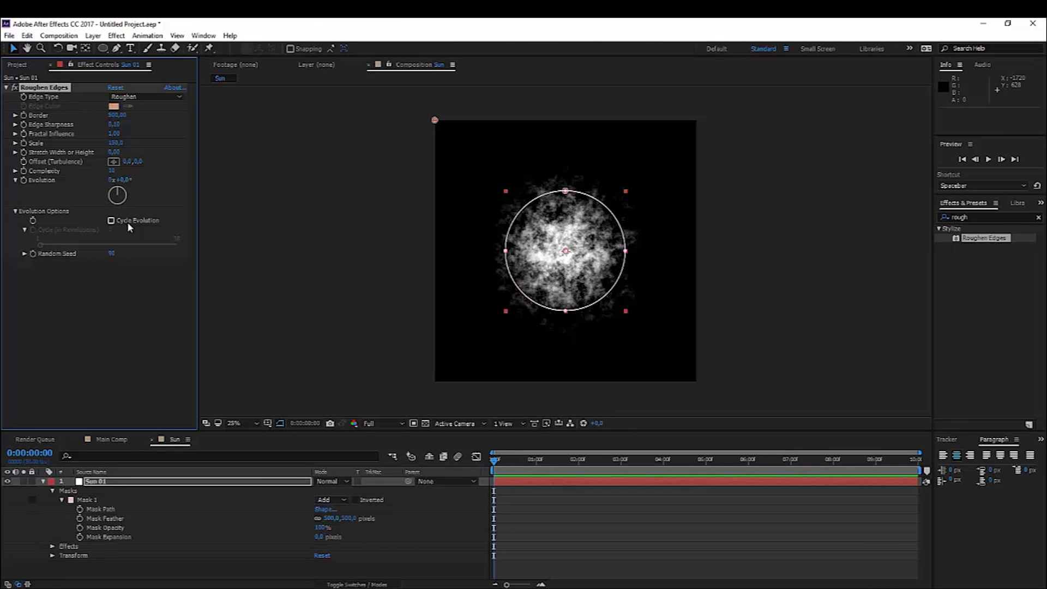
# Add the expression time*50 to Roughen Edges Evolution and scrub to preview the churning texture.
pyautogui.keyDown('alt'); pyautogui.click(23, 180); pyautogui.keyUp('alt')
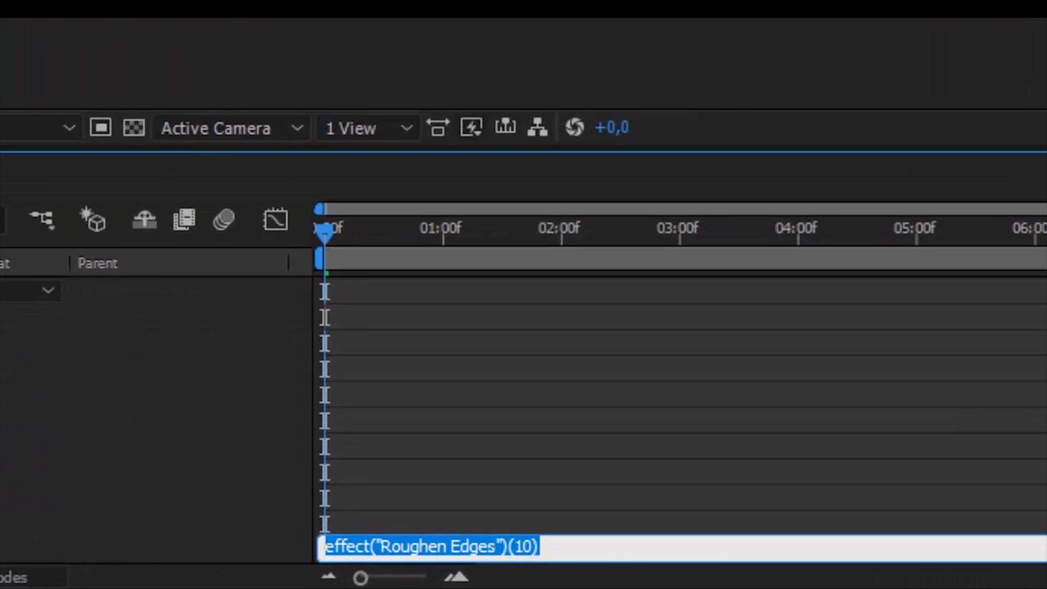
pyautogui.write('t')
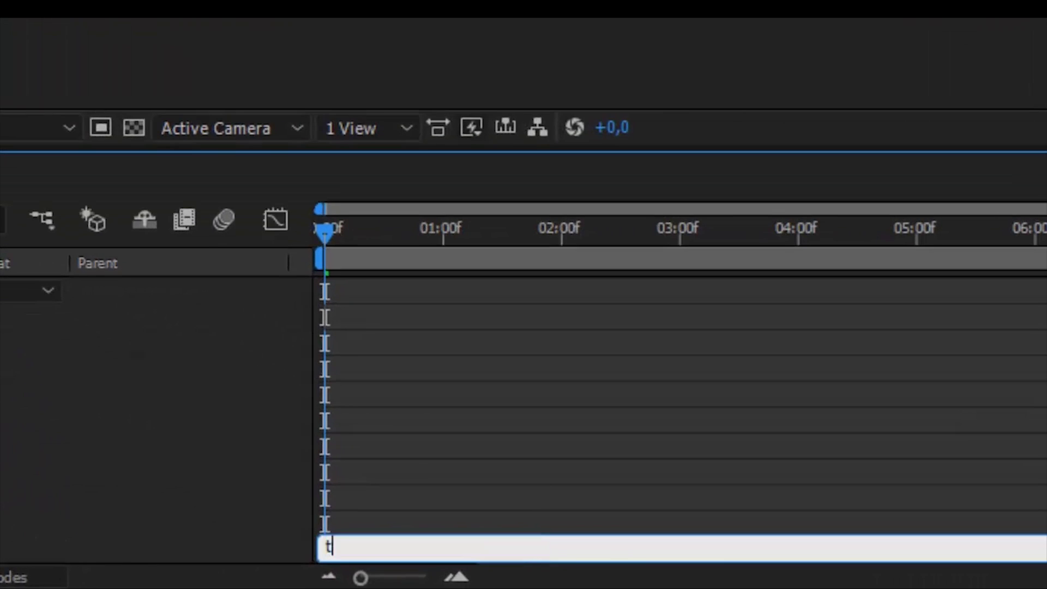
pyautogui.write('ime*50')
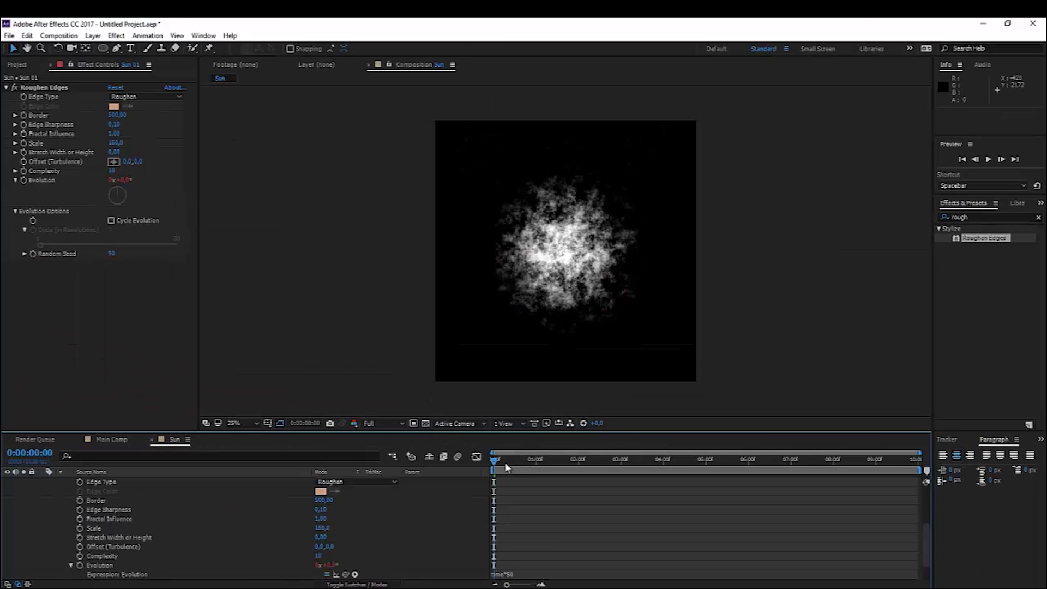
pyautogui.click(378, 230)
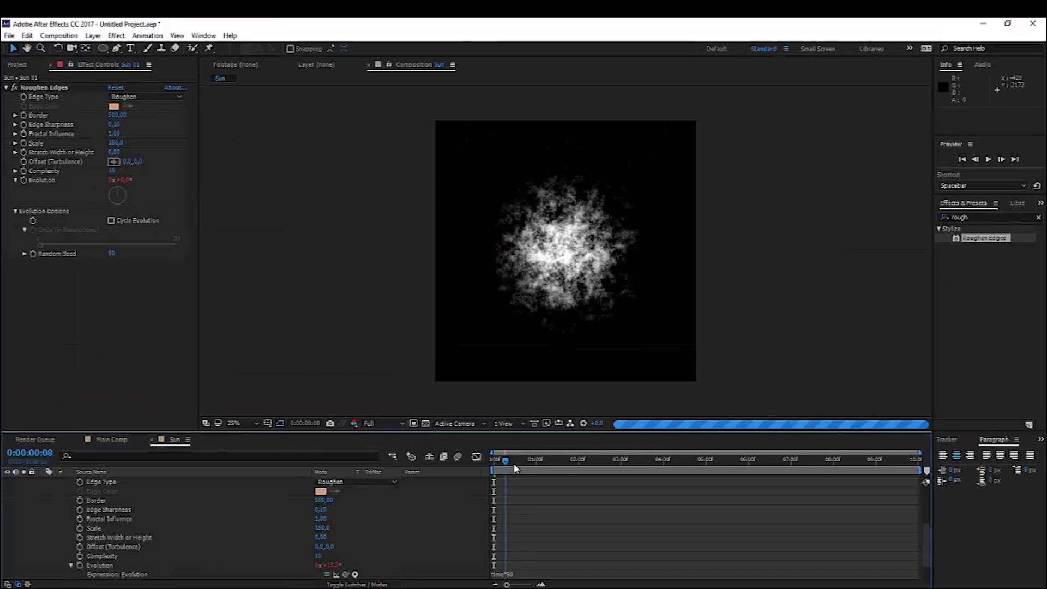
pyautogui.moveTo(521, 469); pyautogui.dragTo(368, 482)
# Duplicate the Sun 01 layer.
pyautogui.scroll(3, 163, 524)
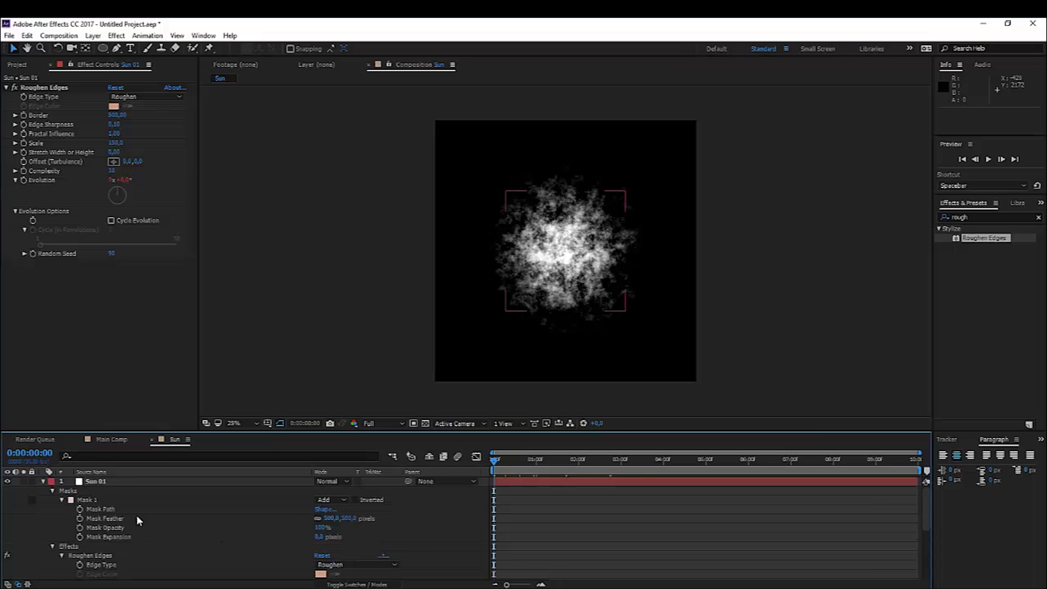
pyautogui.click(103, 485)
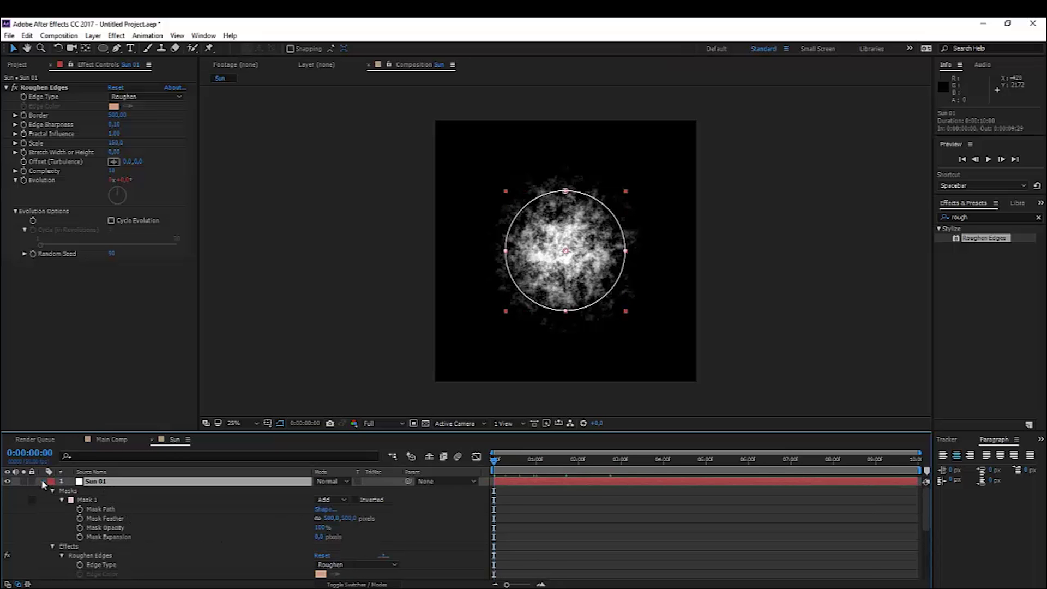
pyautogui.click(43, 482)
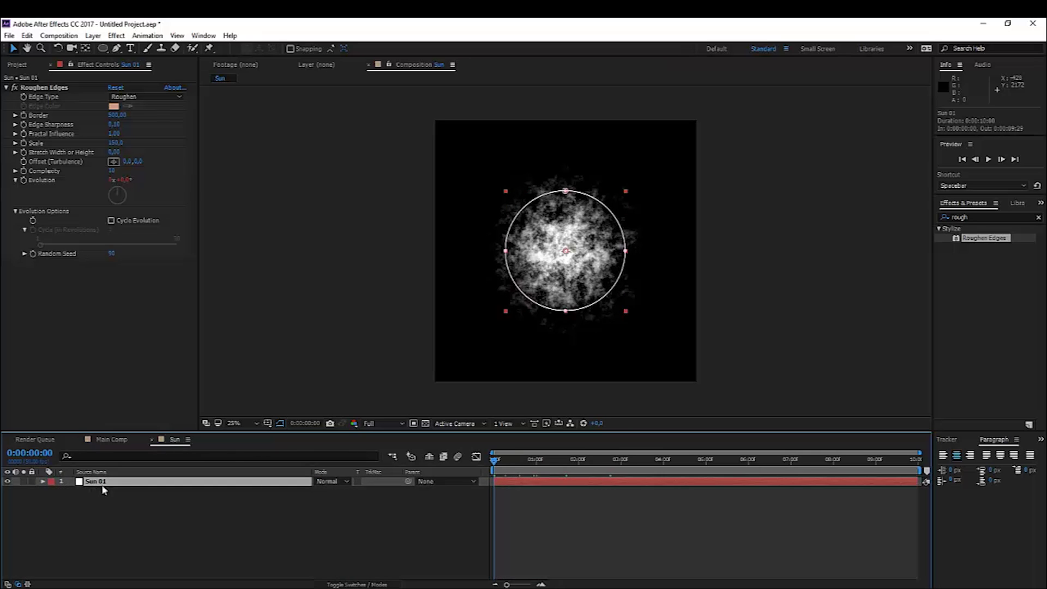
pyautogui.click(27, 35)
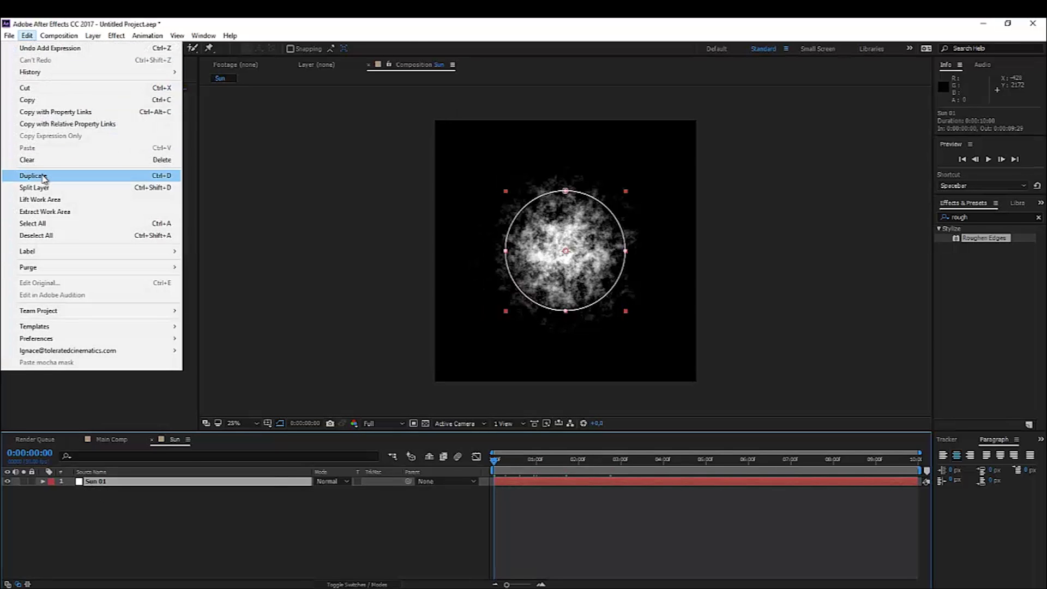
pyautogui.click(42, 175)
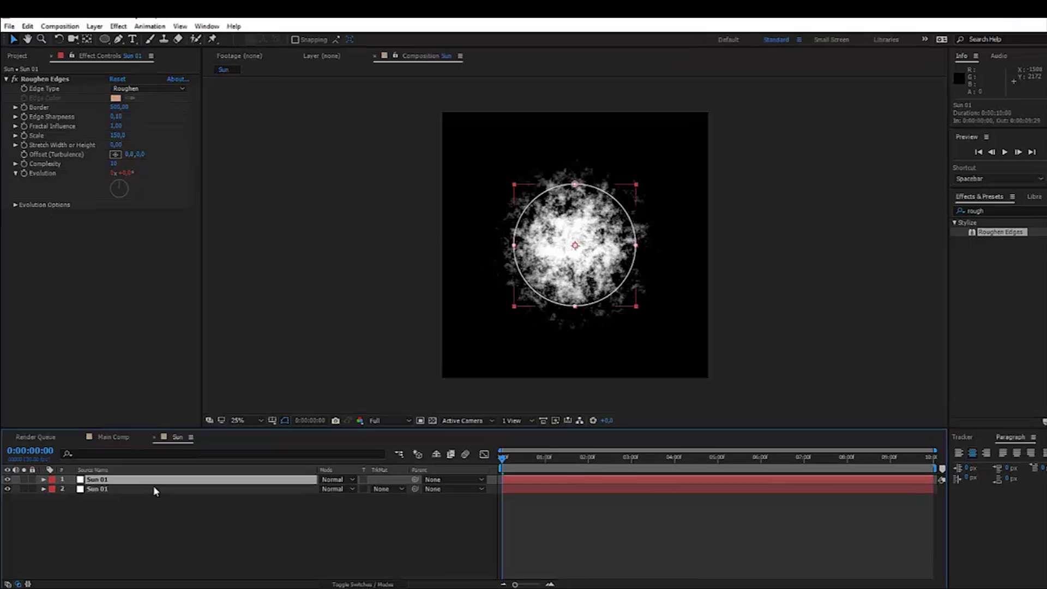
# Set the top copy's Mask Feather to 50 and solo it.
pyautogui.press('f')
pyautogui.click(330, 501)
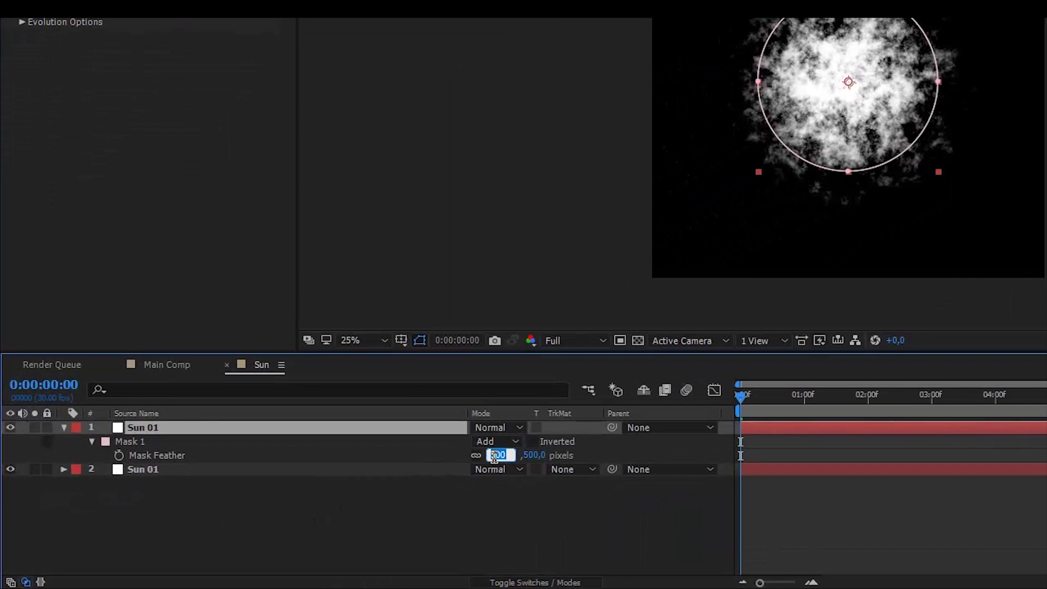
pyautogui.write('50')
pyautogui.press('Return')
pyautogui.click(35, 428)
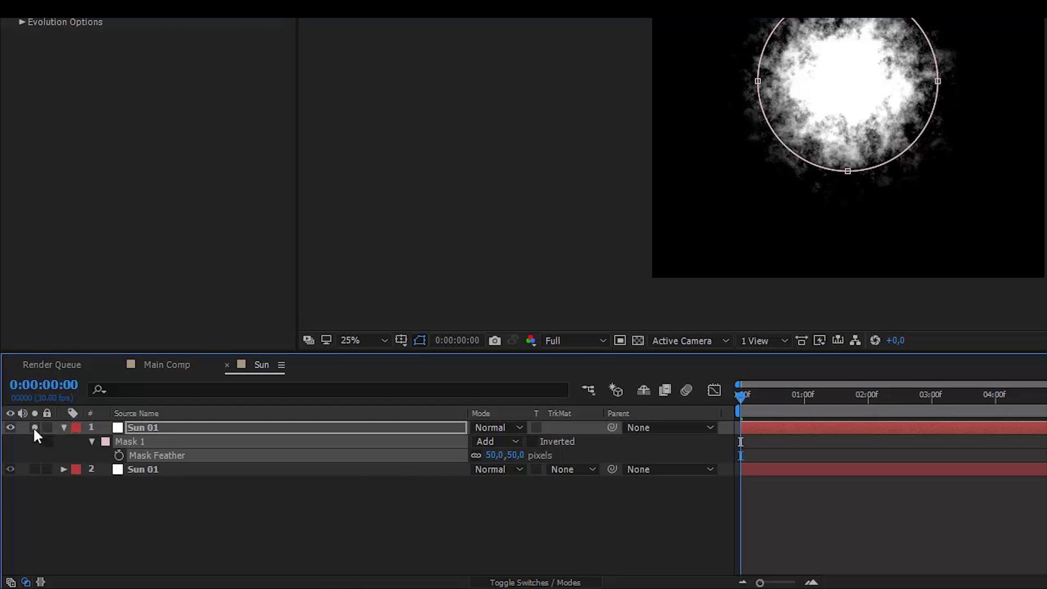
pyautogui.click(493, 455)
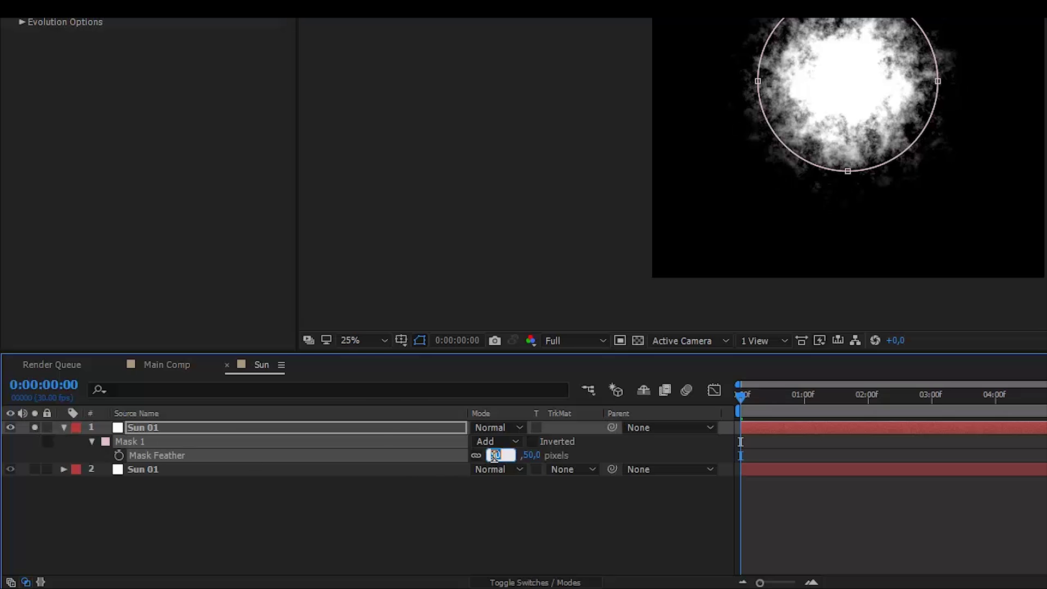
pyautogui.click(376, 429)
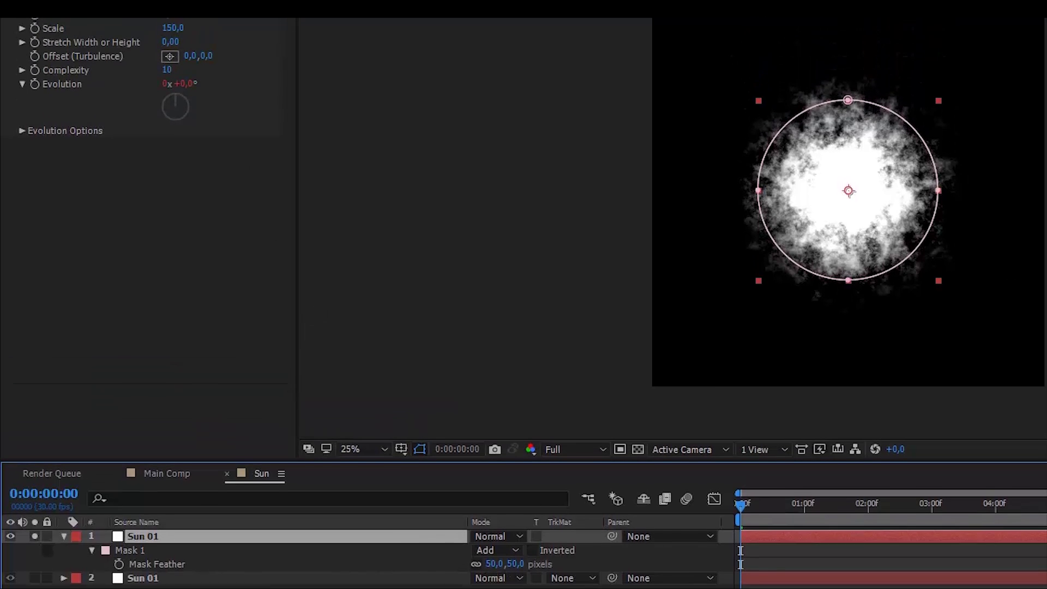
# Raise the top copy's Roughen Edges Border to 350, then turn solo off.
pyautogui.click(173, 129)
pyautogui.write('50')
pyautogui.press('Return')
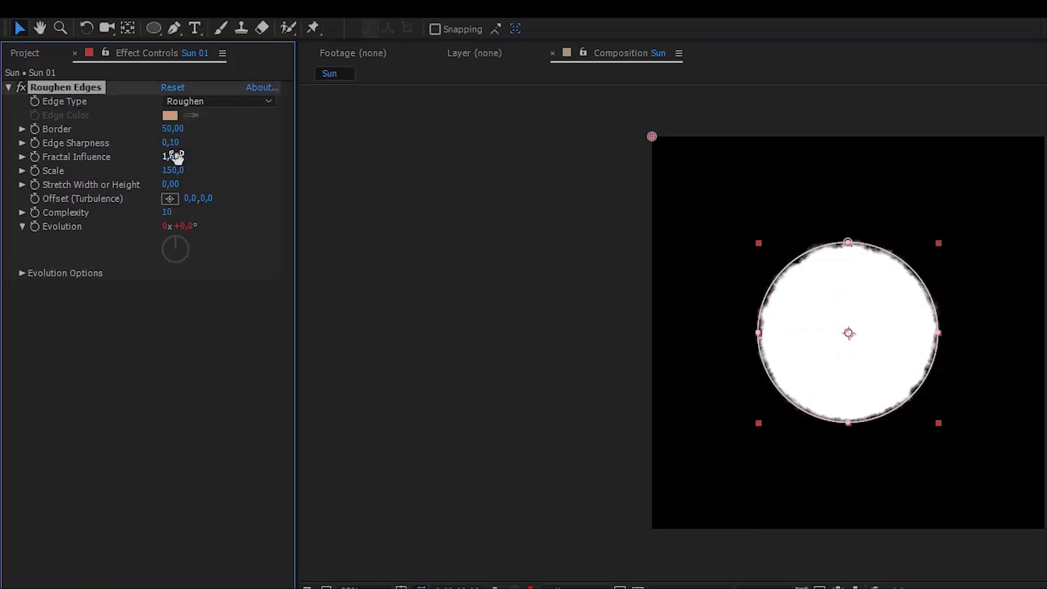
pyautogui.moveTo(173, 129); pyautogui.dragTo(324, 132)
pyautogui.click(172, 129)
pyautogui.write('350')
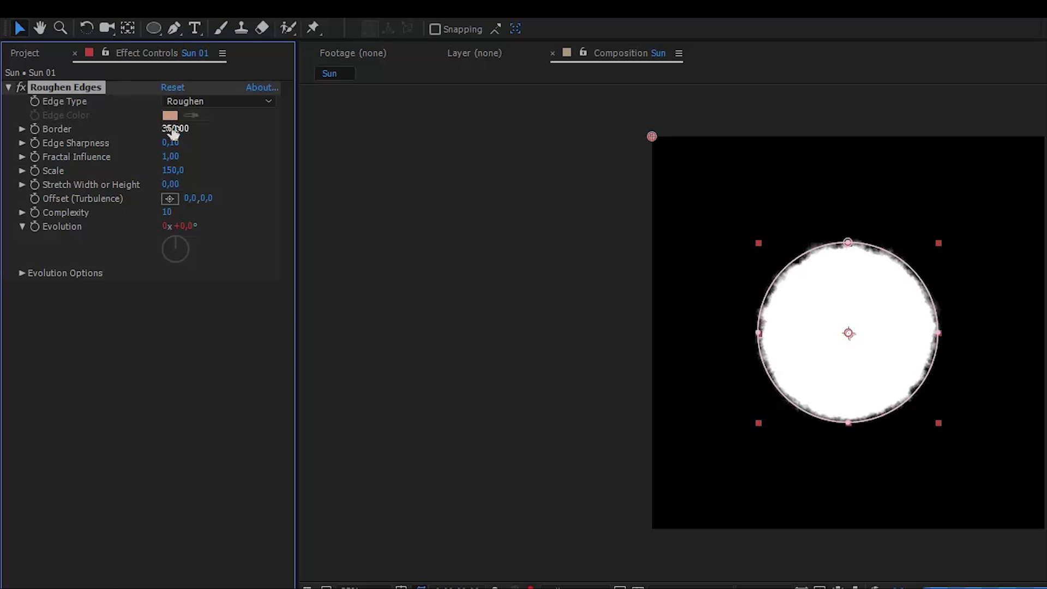
pyautogui.press('Return')
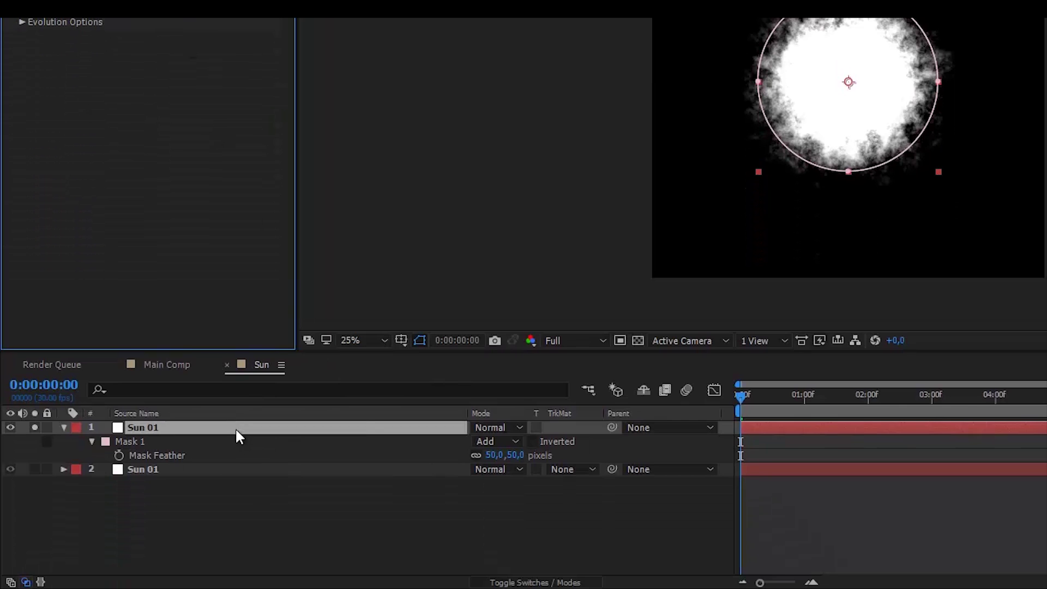
pyautogui.click(257, 588)
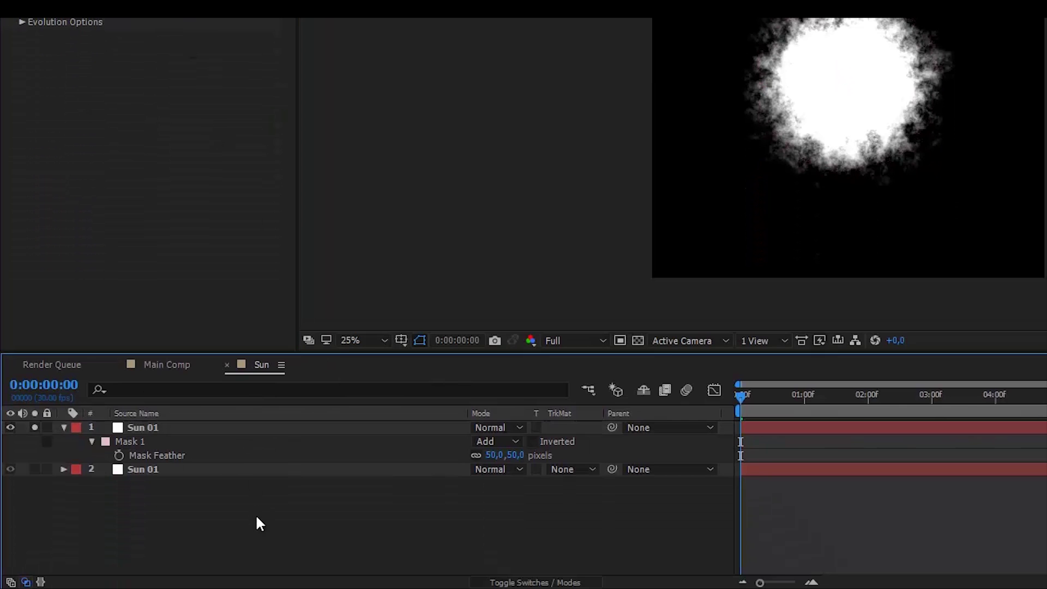
pyautogui.click(34, 427)
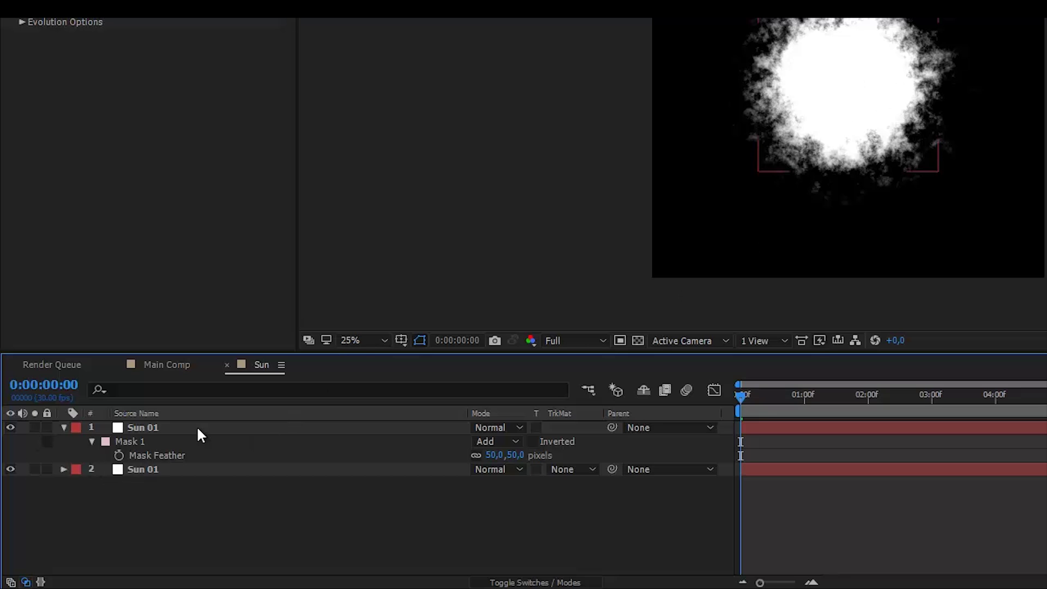
# Set the lower Sun 01 layer's Mask Expansion to 52 pixels.
pyautogui.click(133, 469)
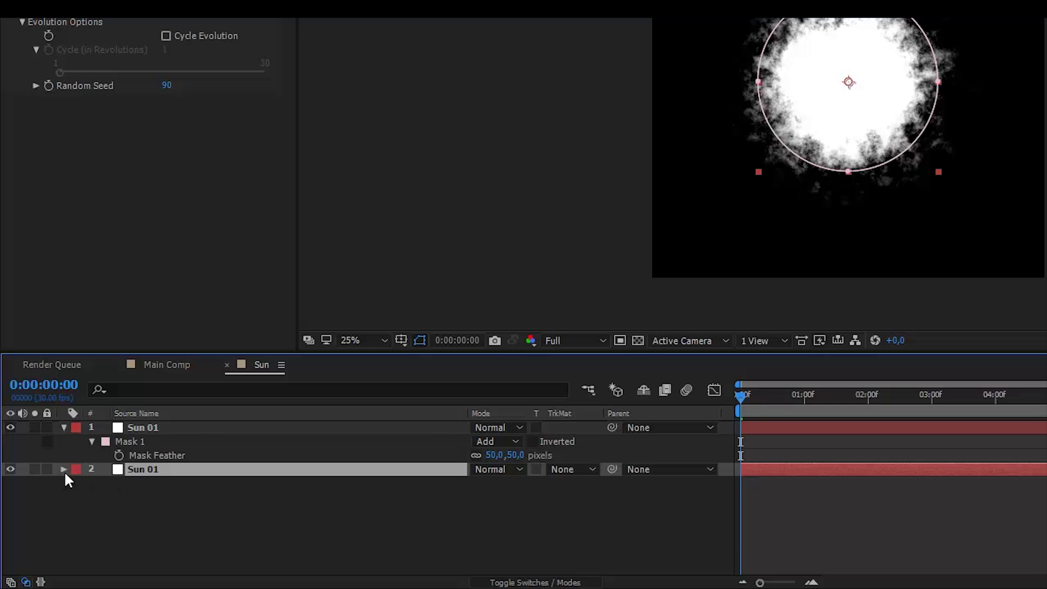
pyautogui.press('m')
pyautogui.press('m')
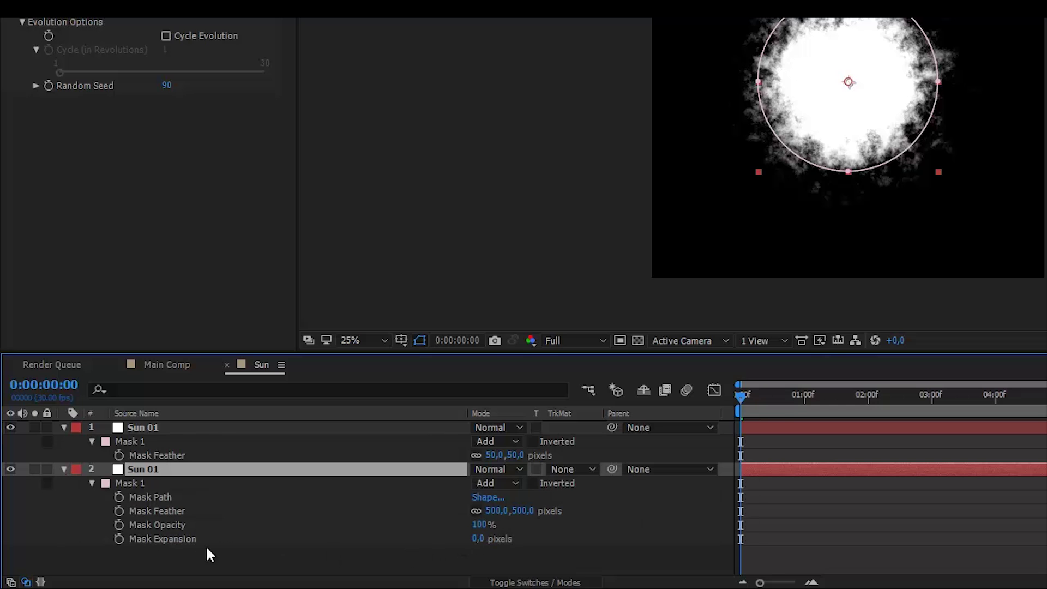
pyautogui.moveTo(479, 539); pyautogui.dragTo(525, 540)
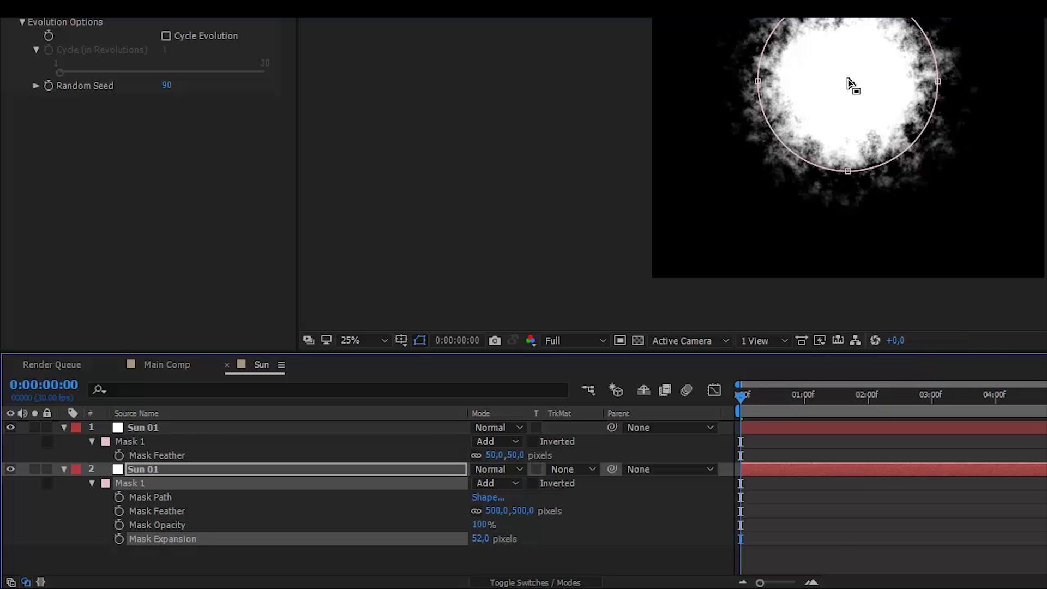
pyautogui.click(839, 530)
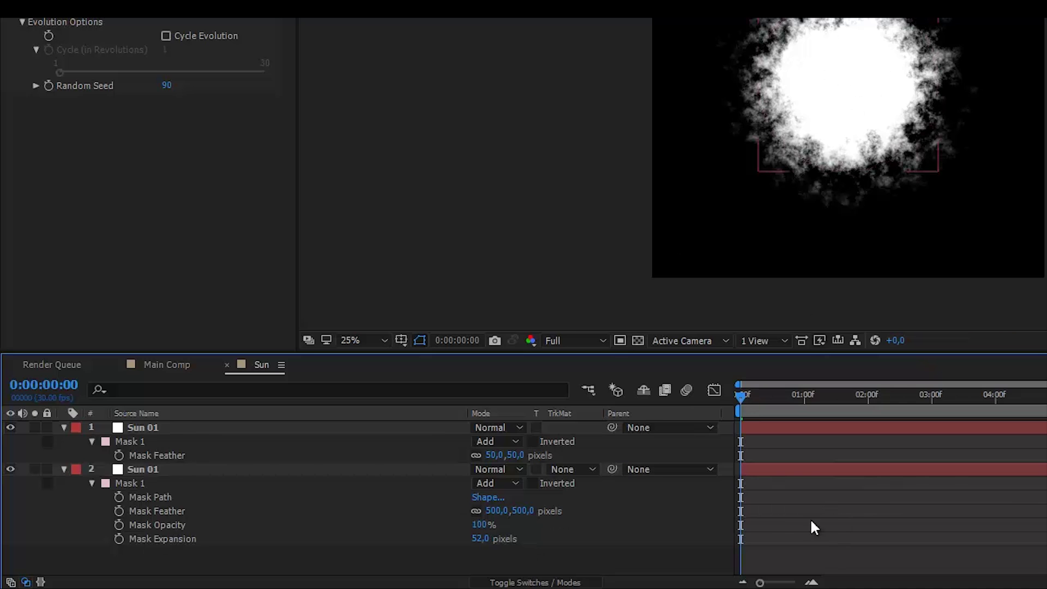
pyautogui.click(159, 428)
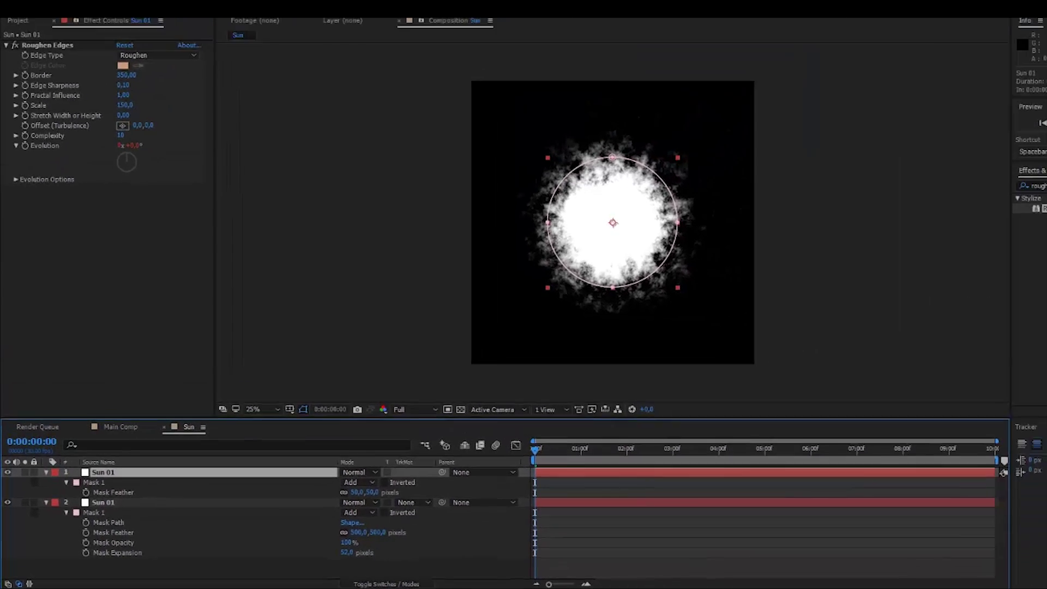
# Duplicate the top sun layer, solo the copy, and reduce its Mask Feather to 25.
pyautogui.click(26, 35)
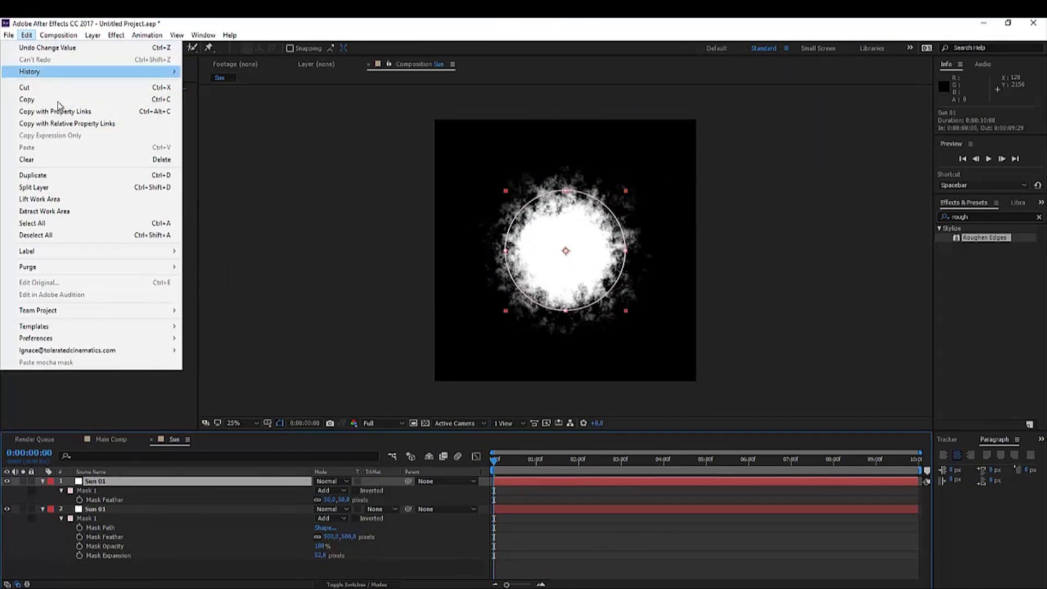
pyautogui.click(36, 176)
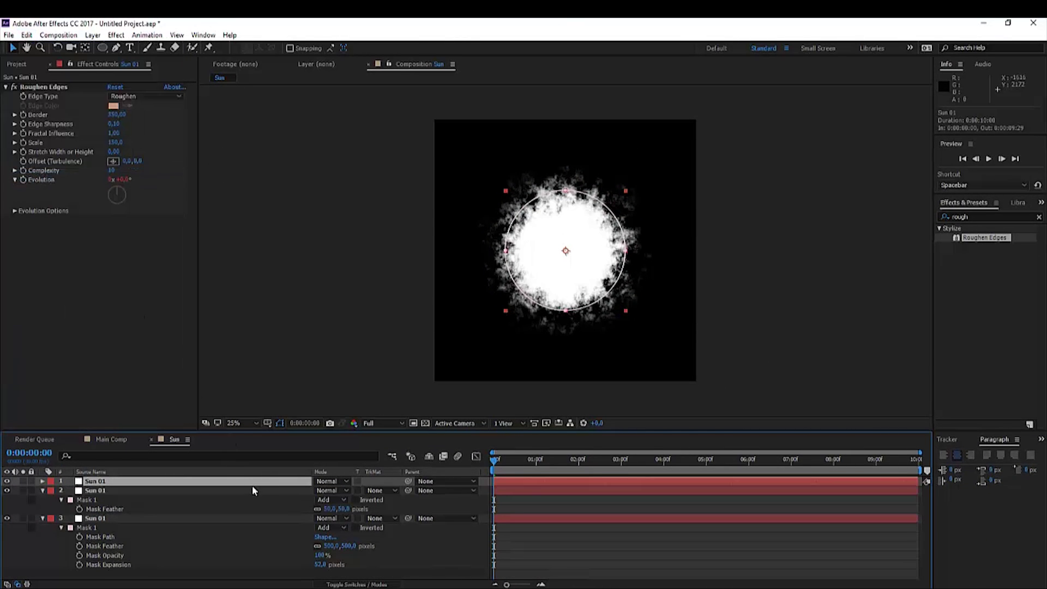
pyautogui.click(23, 481)
pyautogui.press('f')
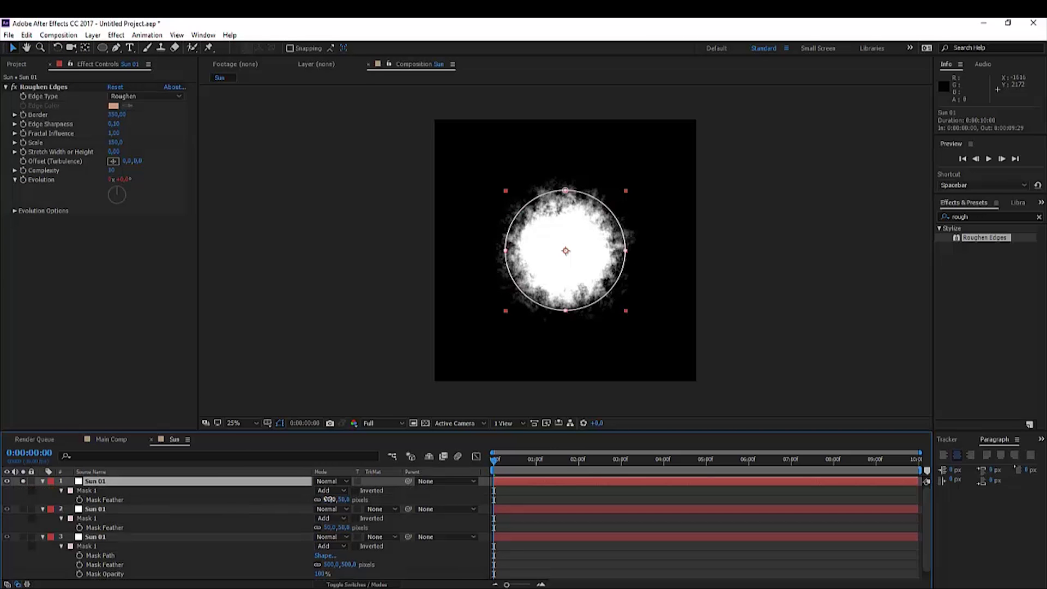
pyautogui.moveTo(336, 499); pyautogui.dragTo(327, 500)
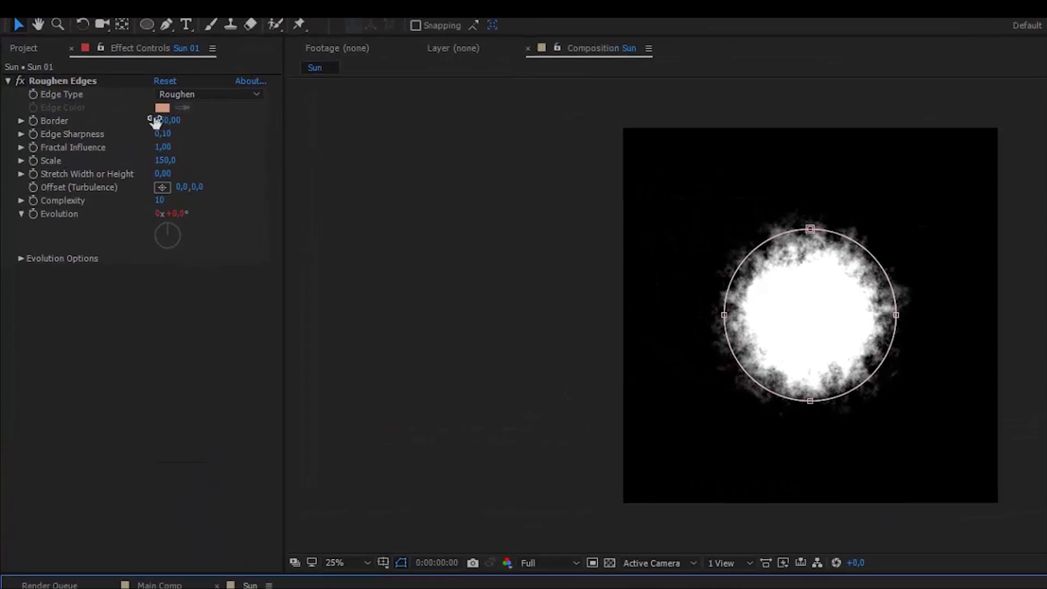
# Set the top layer's Roughen Edges Border to 75, then 150, toggling the mask outline off.
pyautogui.click(116, 114)
pyautogui.write('75')
pyautogui.press('Return')
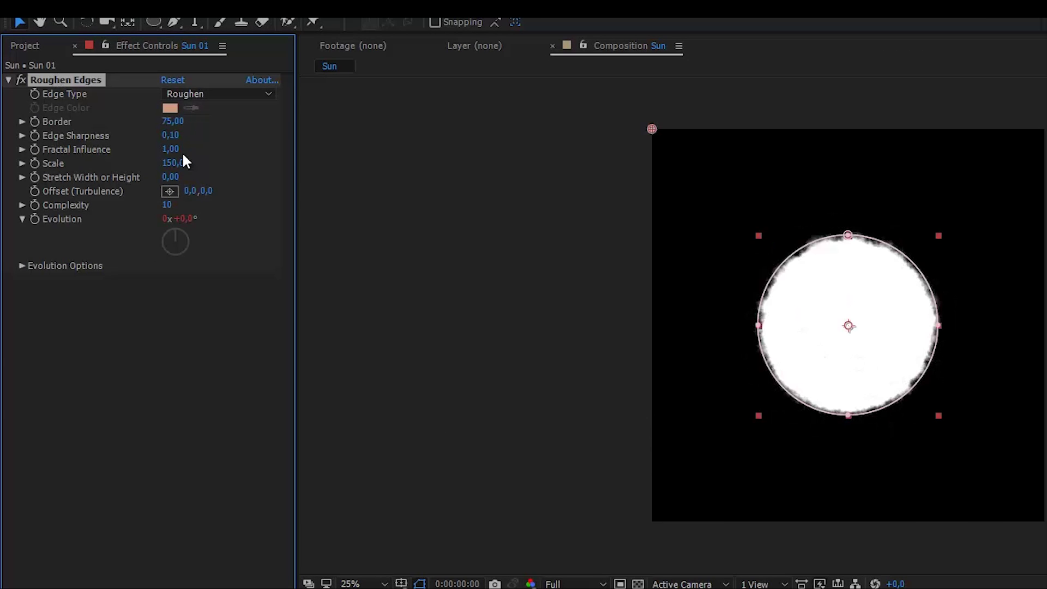
pyautogui.press('F2')
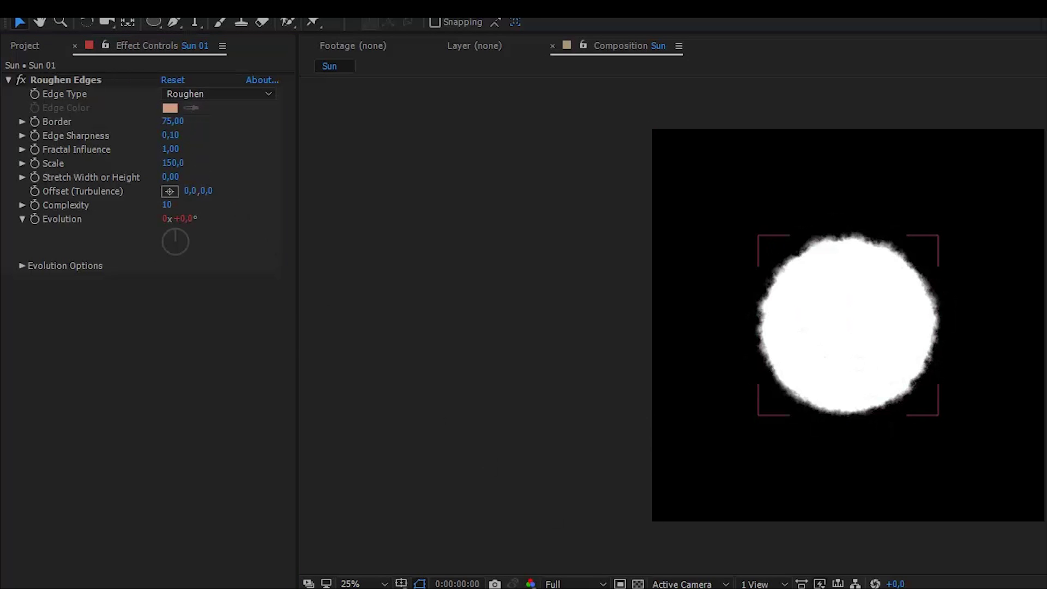
pyautogui.click(173, 121)
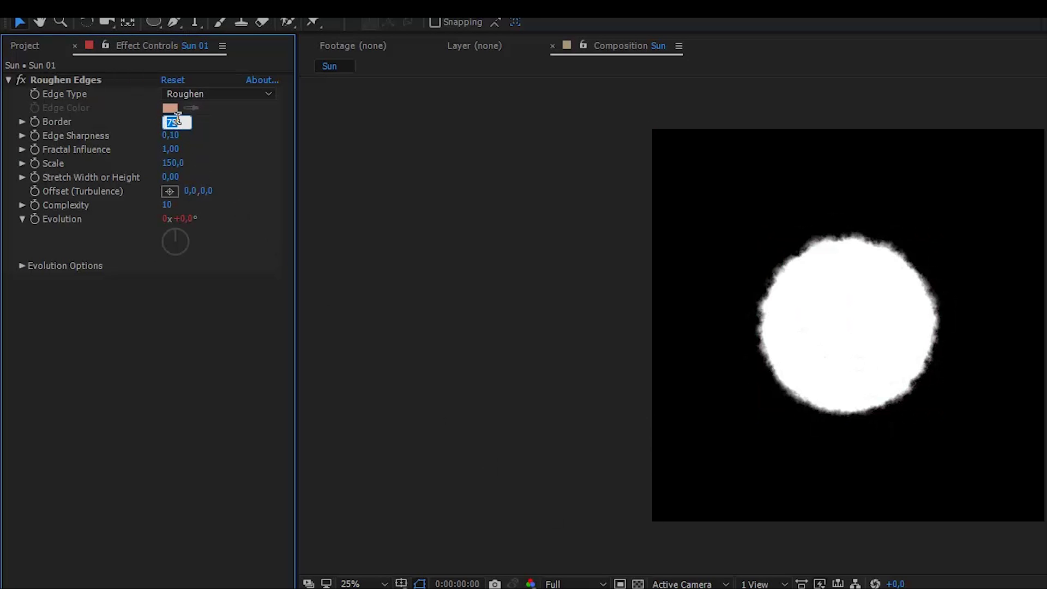
pyautogui.write('150')
pyautogui.press('Return')
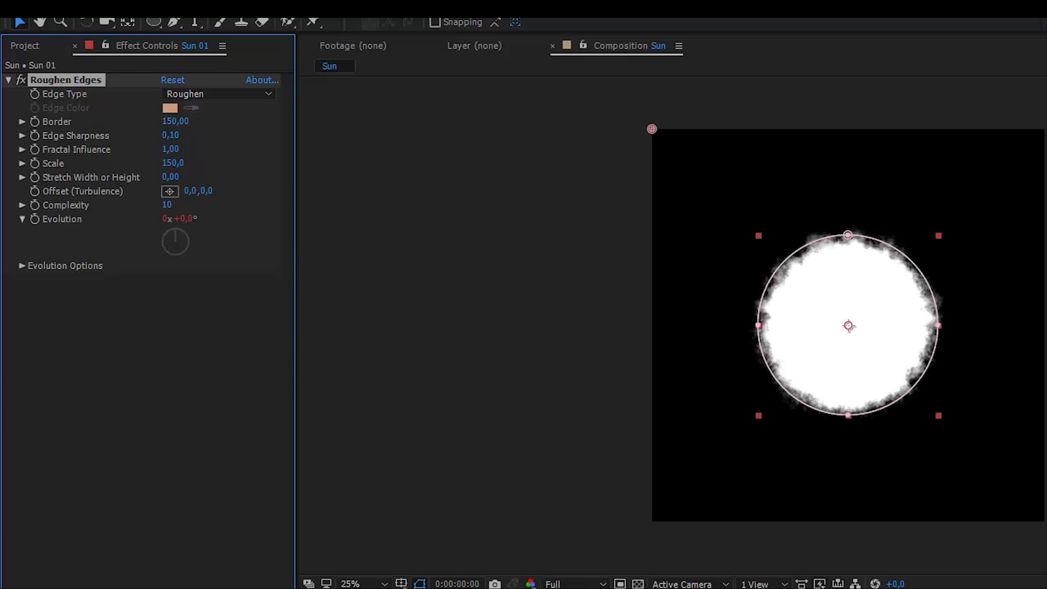
pyautogui.press('F2')
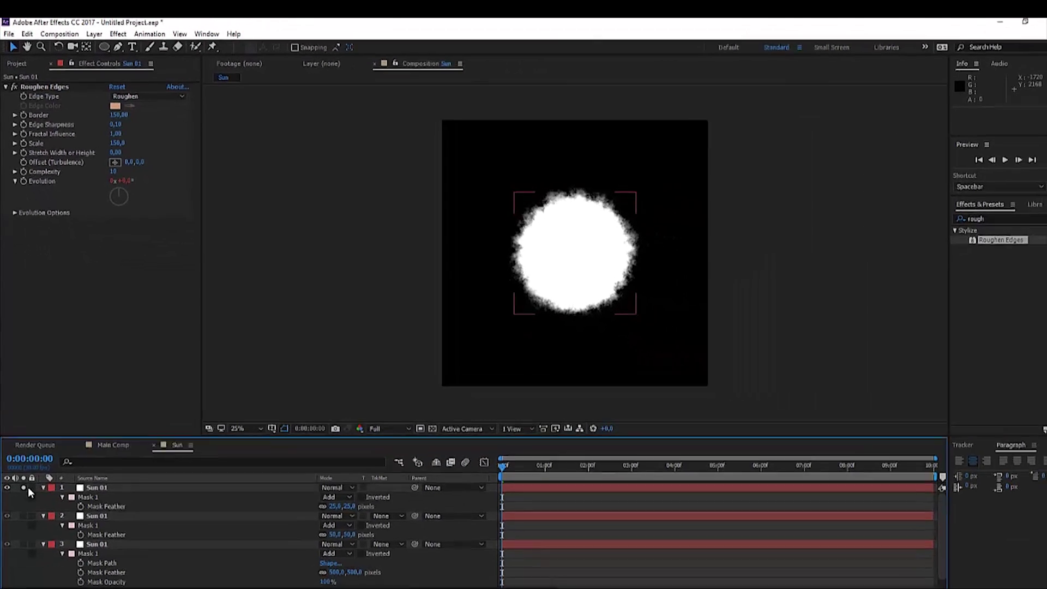
# Unsolo the top layer and set the top two Sun 01 layers to 50% opacity.
pyautogui.click(23, 488)
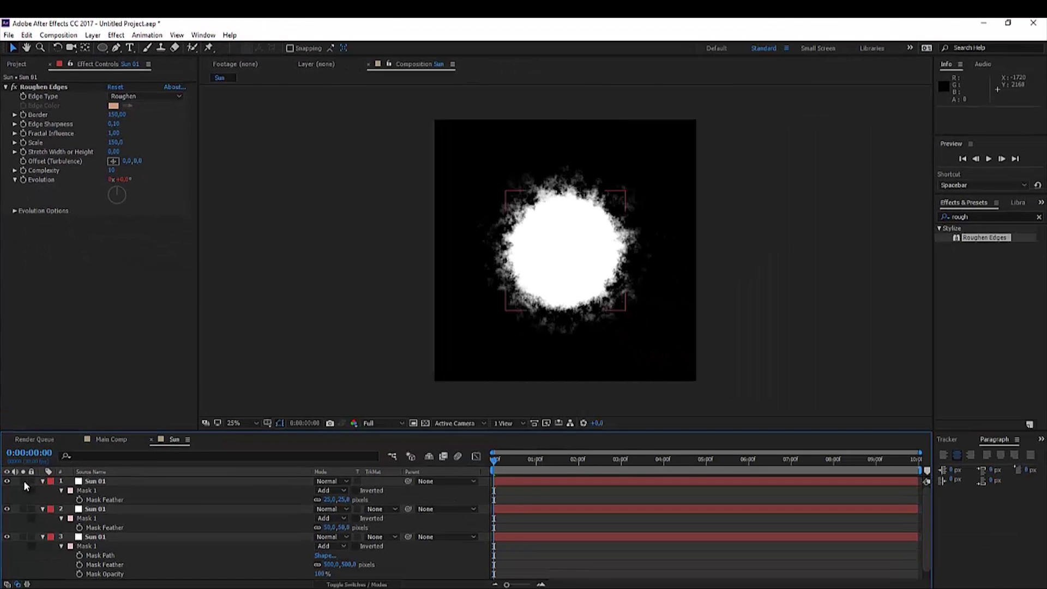
pyautogui.click(127, 488)
pyautogui.click(120, 491)
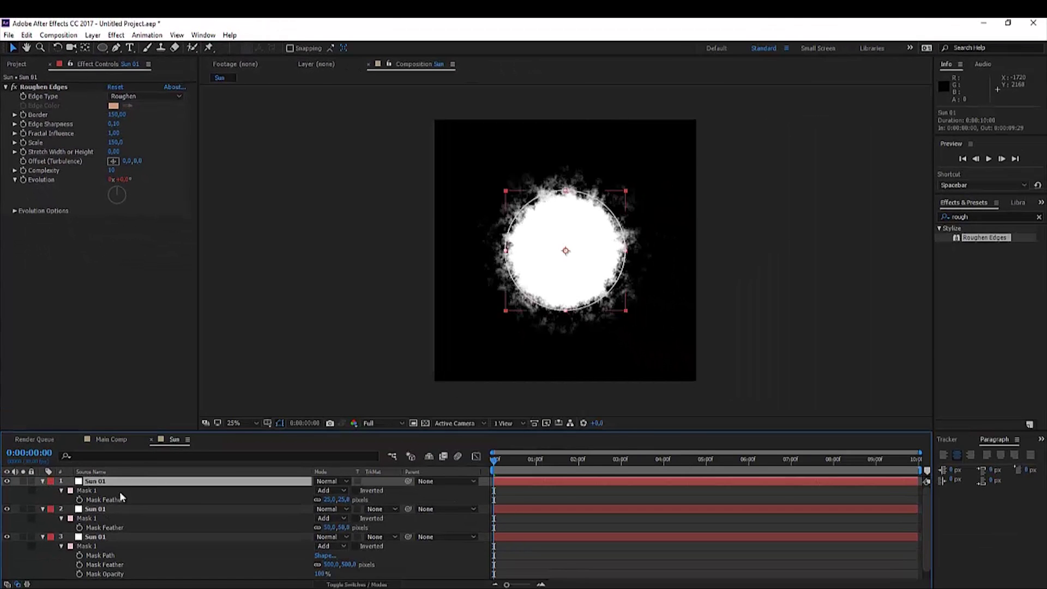
pyautogui.keyDown('shift'); pyautogui.click(95, 508); pyautogui.keyUp('shift')
pyautogui.press('t')
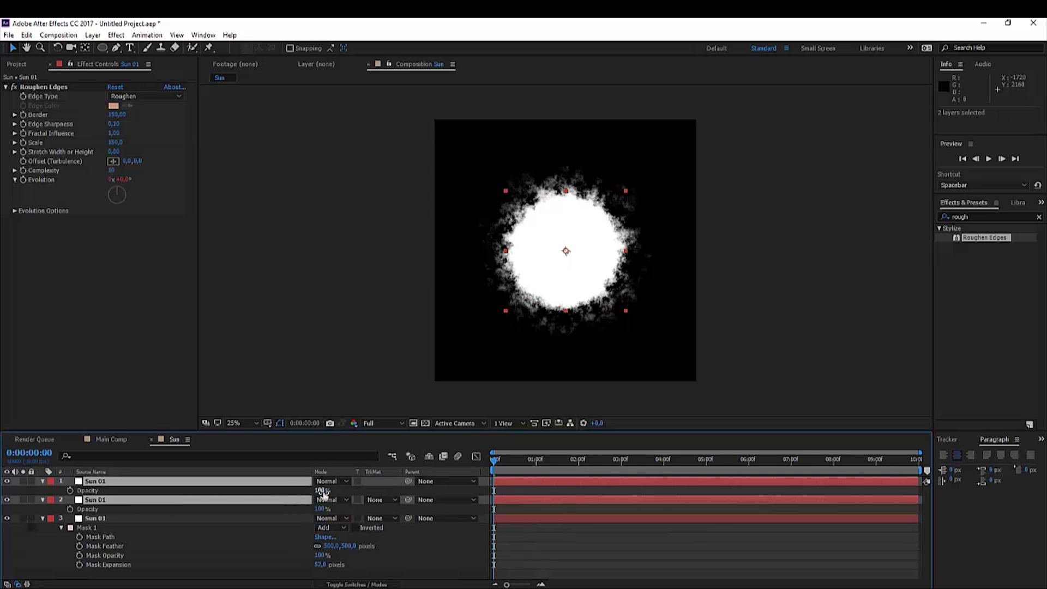
pyautogui.click(322, 490)
pyautogui.write('50')
pyautogui.press('Return')
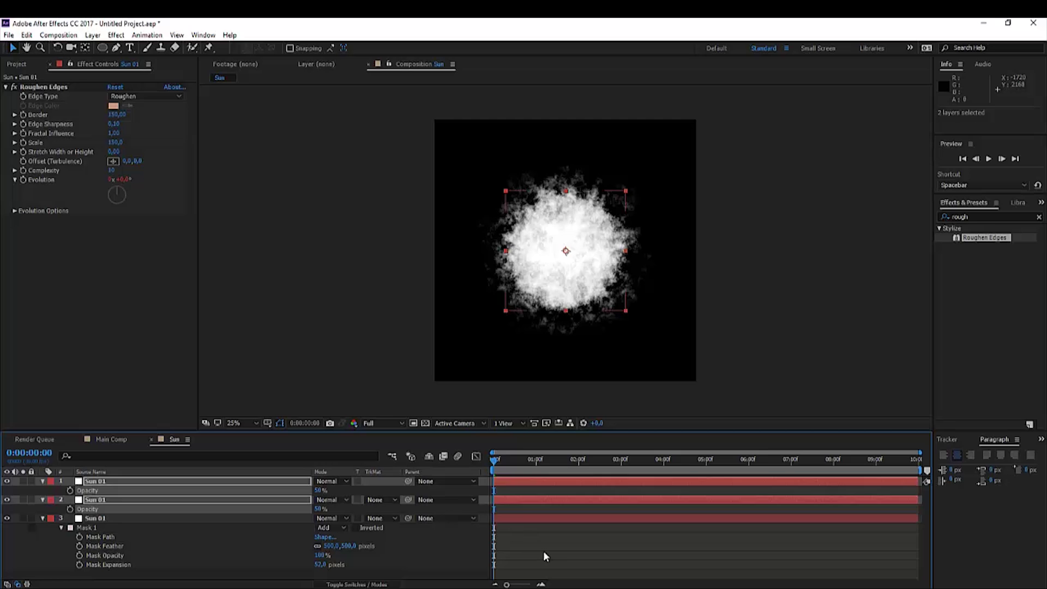
pyautogui.click(543, 557)
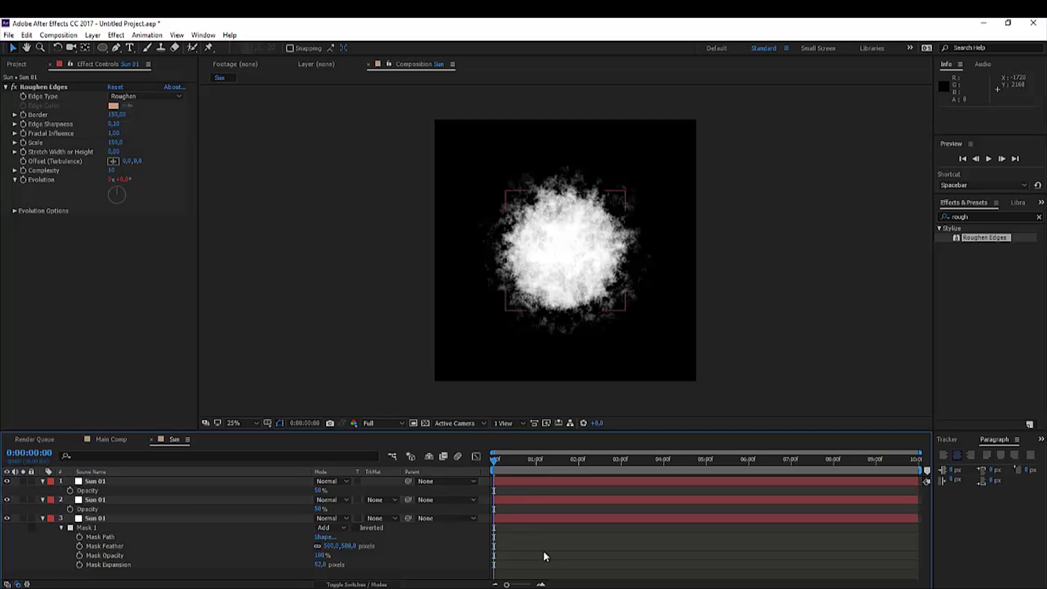
# Give the bottom Sun 01 layer Roughen Edges Border 350 and Mask Expansion 26 pixels.
pyautogui.click(43, 482)
pyautogui.click(42, 490)
pyautogui.click(42, 500)
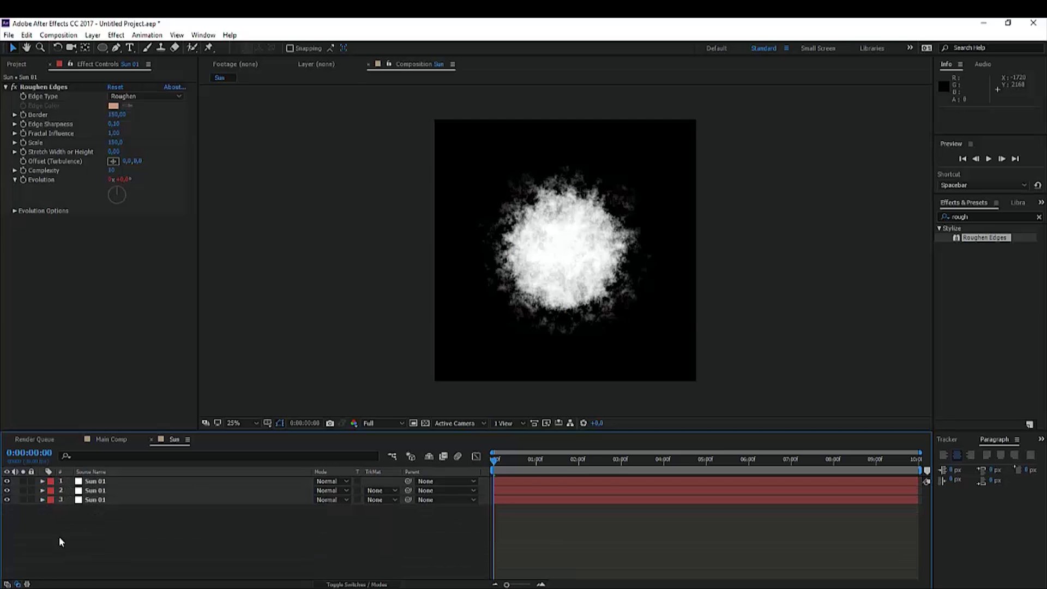
pyautogui.click(126, 500)
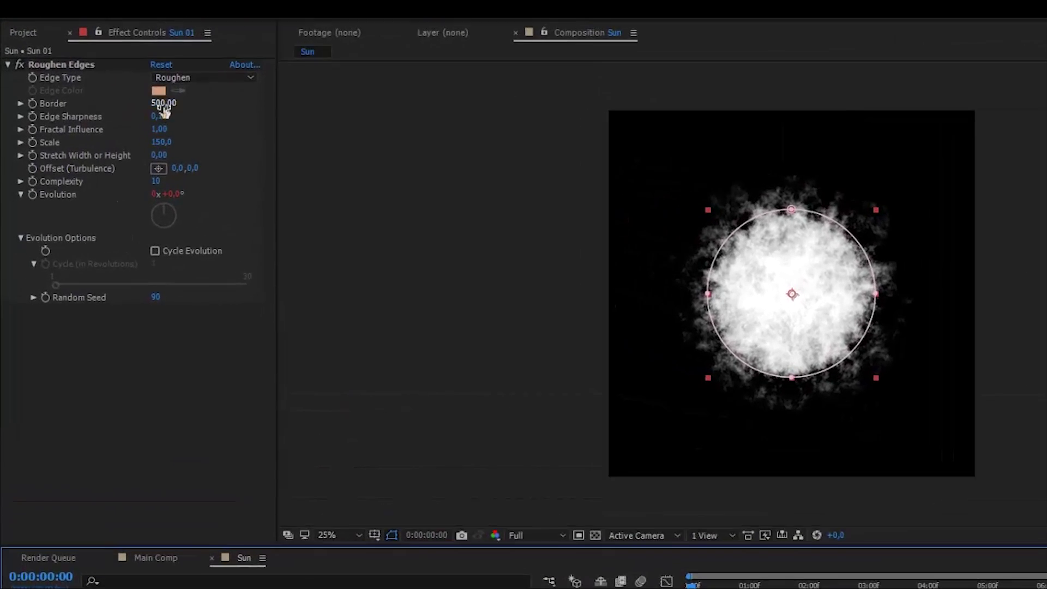
pyautogui.click(163, 103)
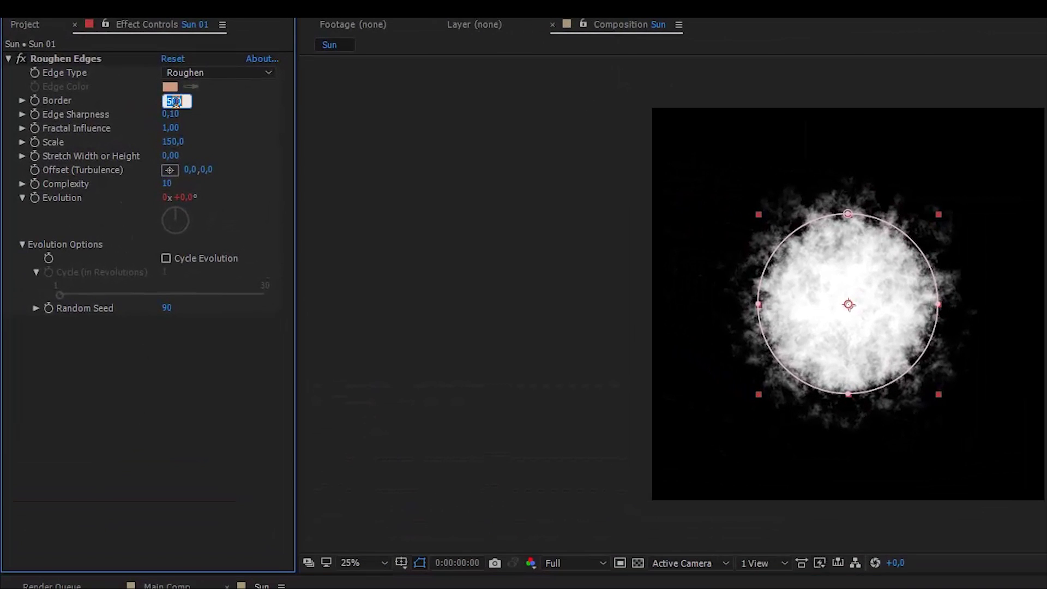
pyautogui.write('350')
pyautogui.press('Return')
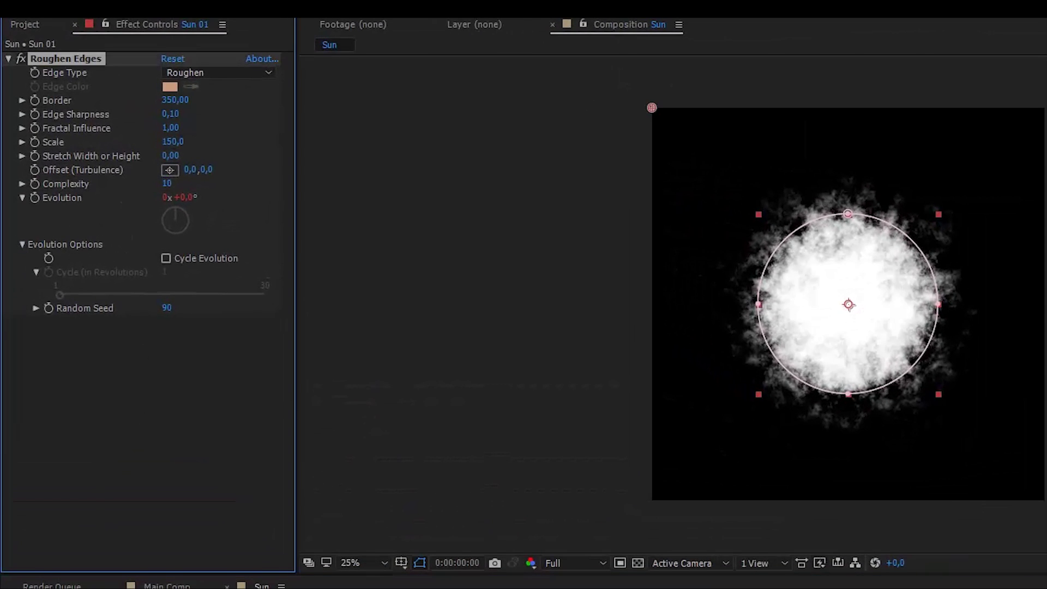
pyautogui.press('m')
pyautogui.press('m')
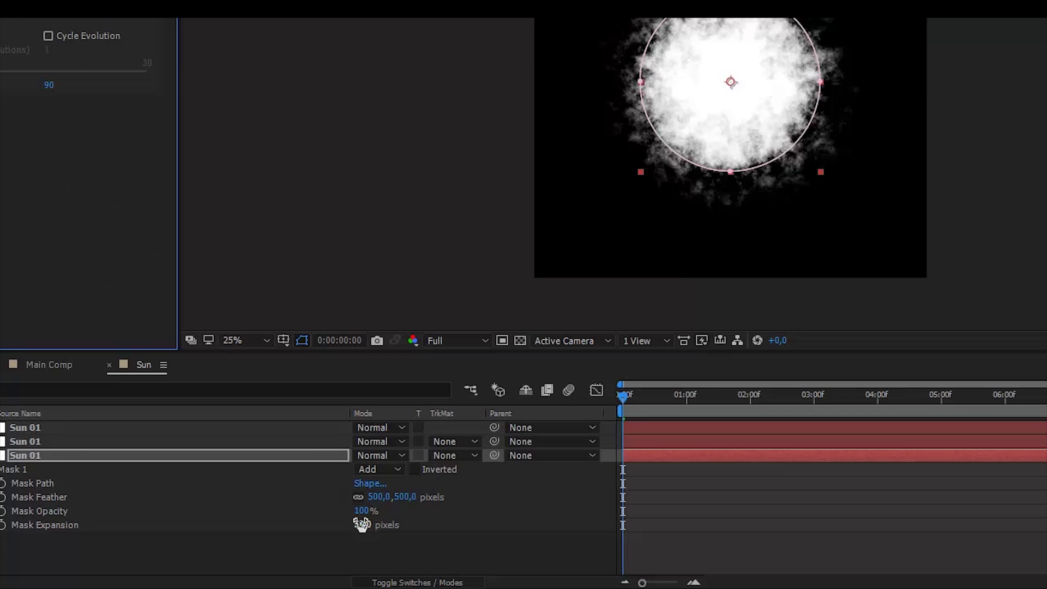
pyautogui.moveTo(362, 525); pyautogui.dragTo(339, 519)
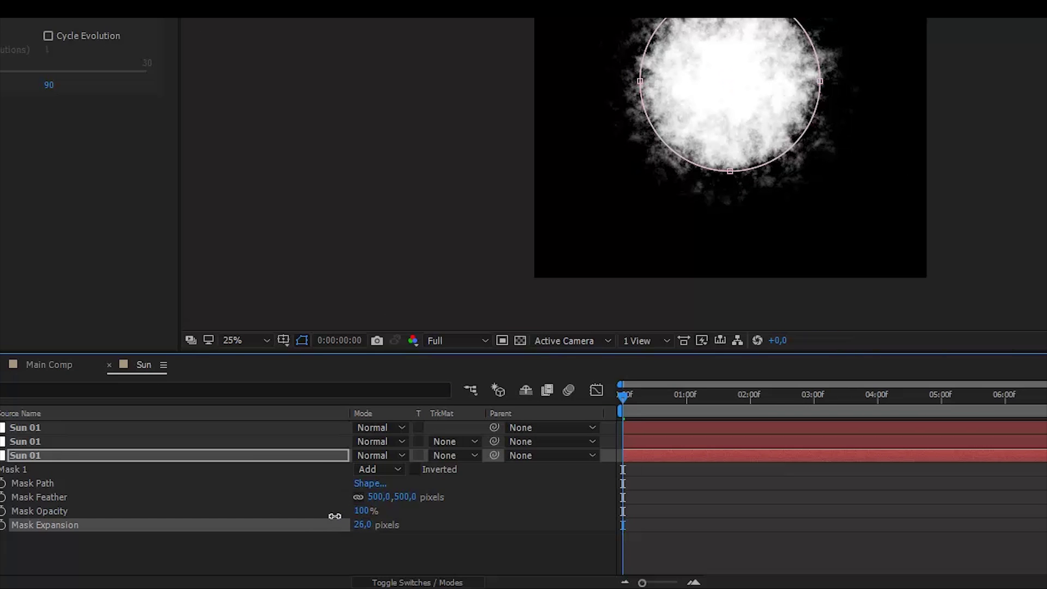
pyautogui.click(319, 542)
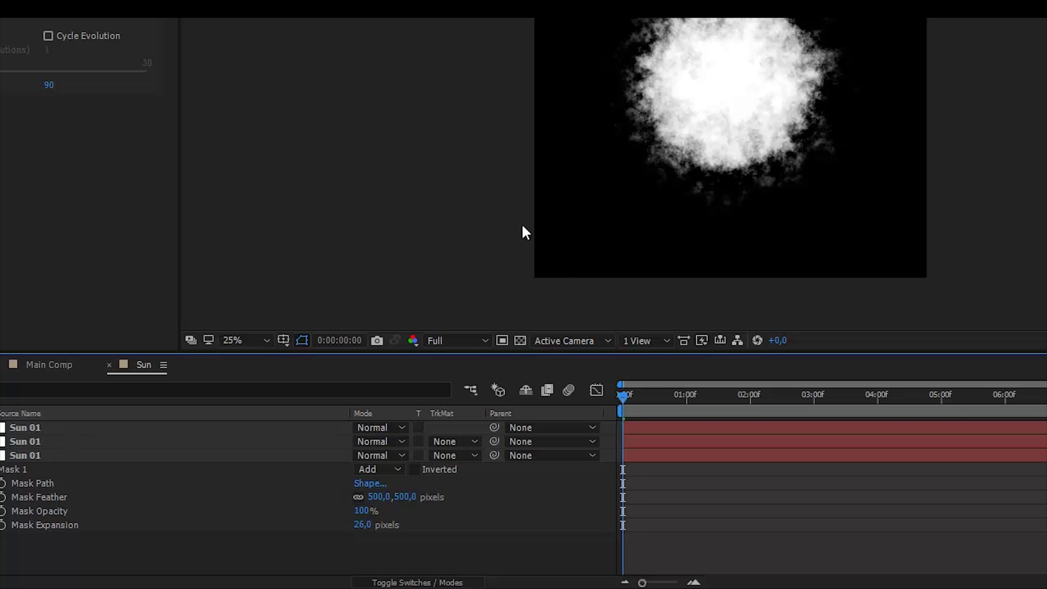
# Place the Sun composition in Main Comp, centred, and scale it down to about 57%.
pyautogui.click(52, 365)
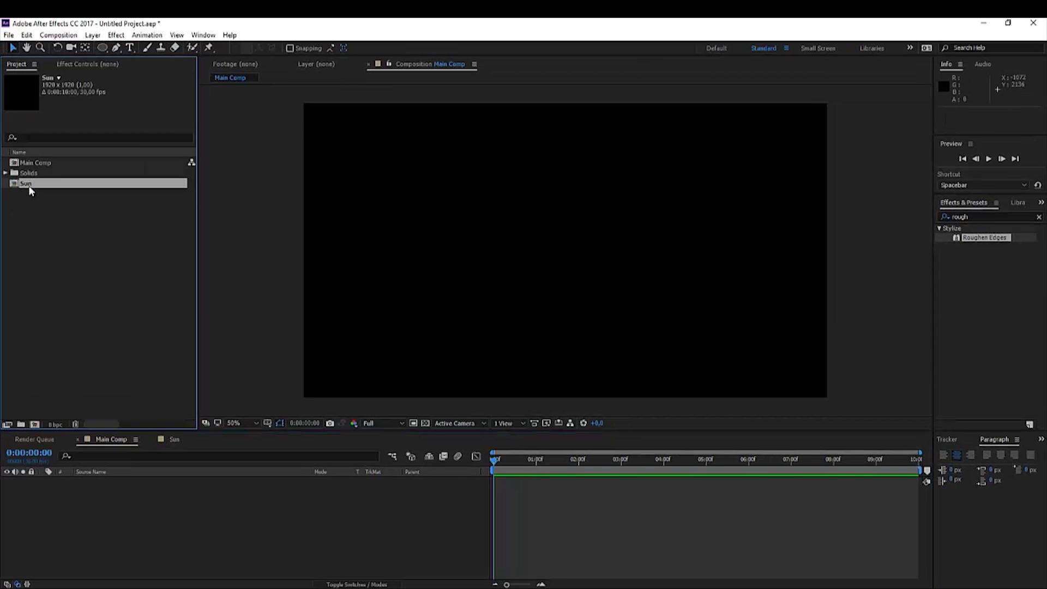
pyautogui.moveTo(30, 190); pyautogui.dragTo(577, 260)
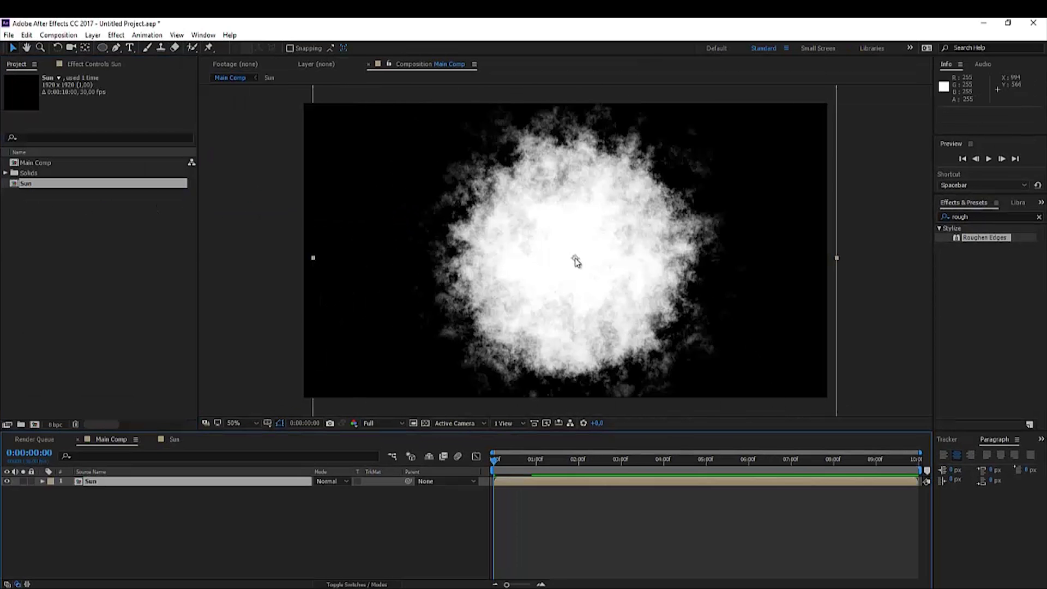
pyautogui.press(',')
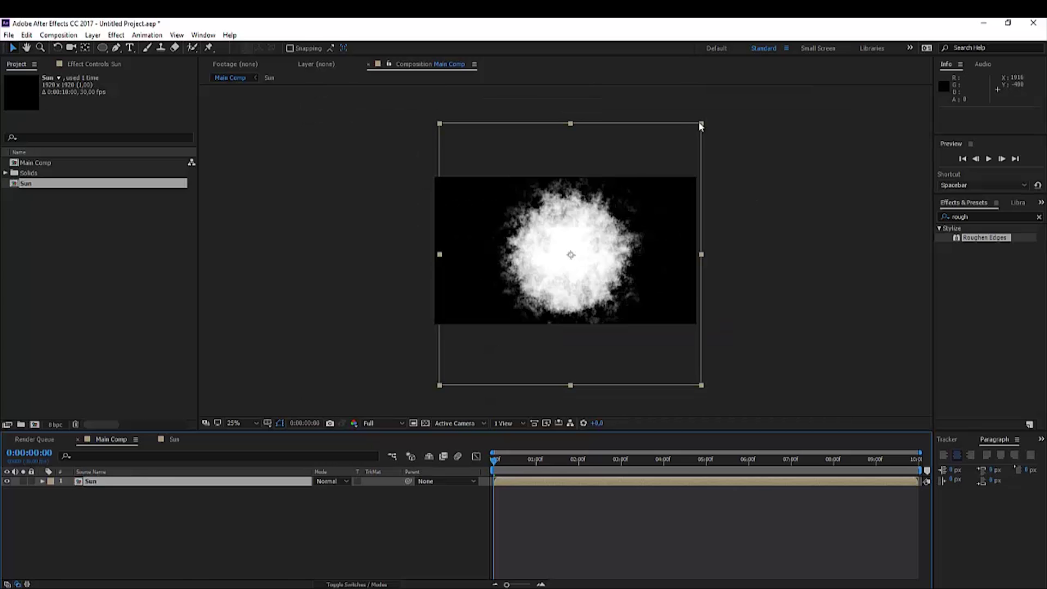
pyautogui.moveTo(701, 124); pyautogui.dragTo(653, 179)
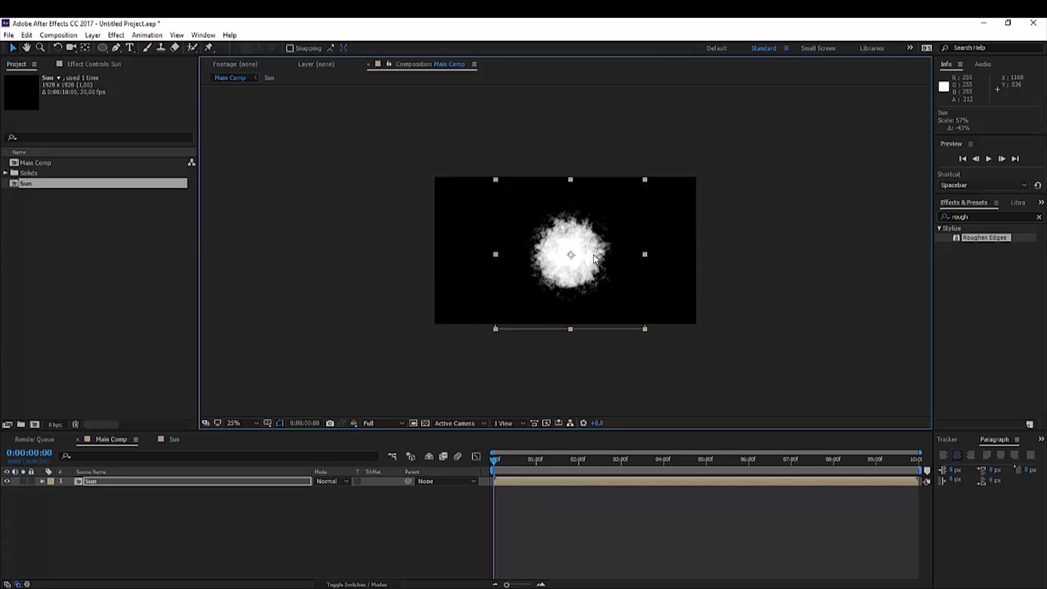
pyautogui.press('.')
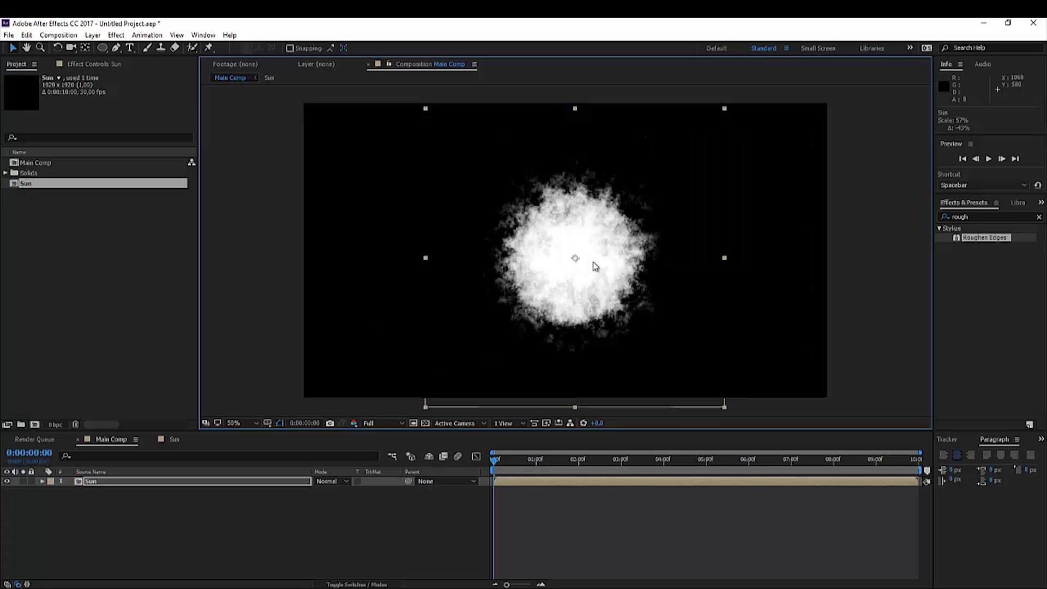
# Create a black 1080 × 1080 px solid named Eclipse via Layer > New > Solid.
pyautogui.click(93, 35)
pyautogui.moveTo(87, 48)
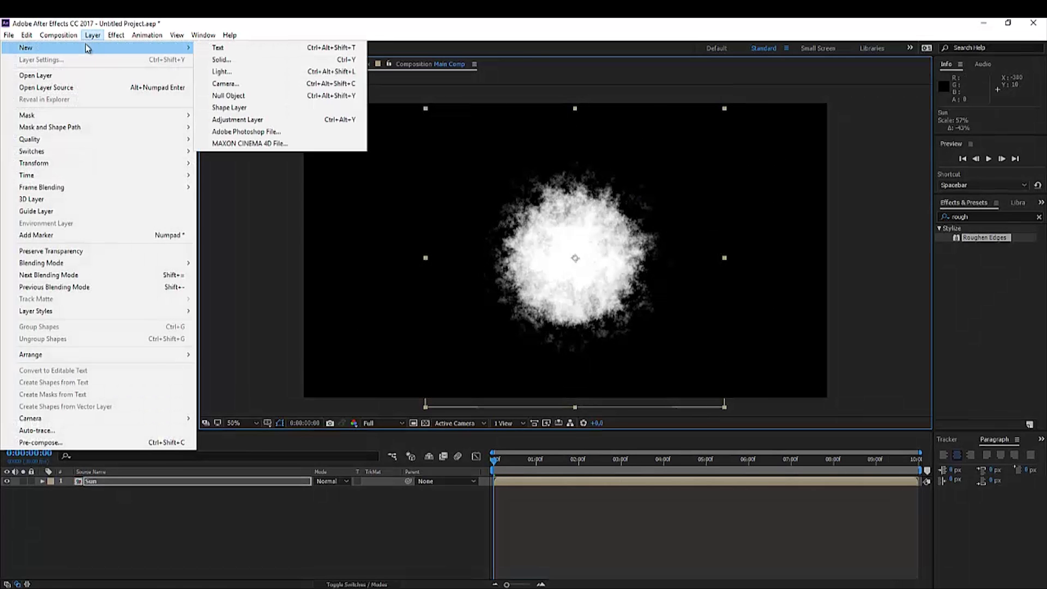
pyautogui.click(217, 59)
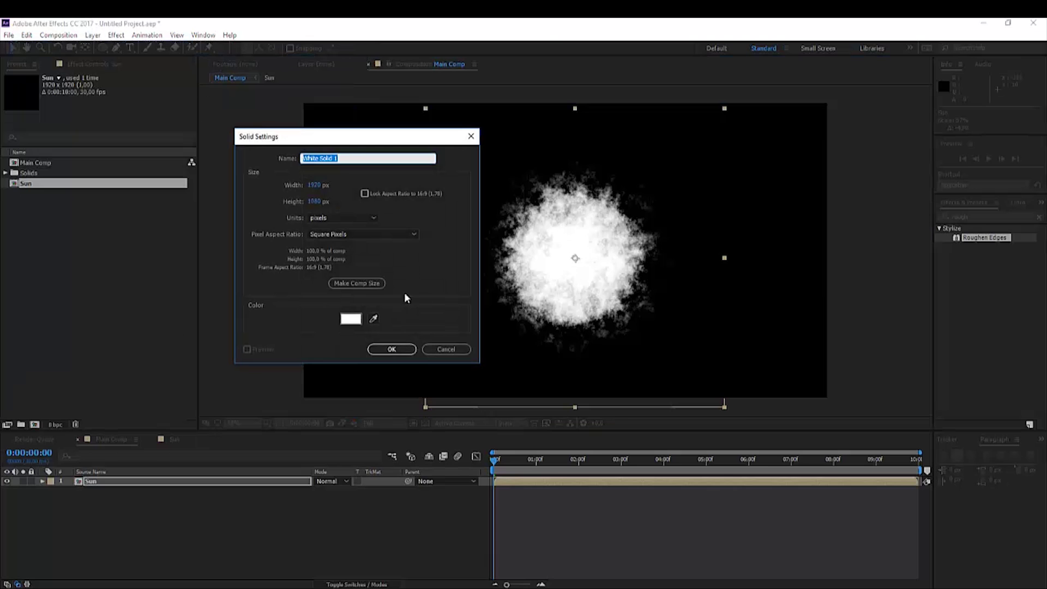
pyautogui.click(353, 319)
pyautogui.moveTo(643, 378); pyautogui.dragTo(545, 498)
pyautogui.press('Return')
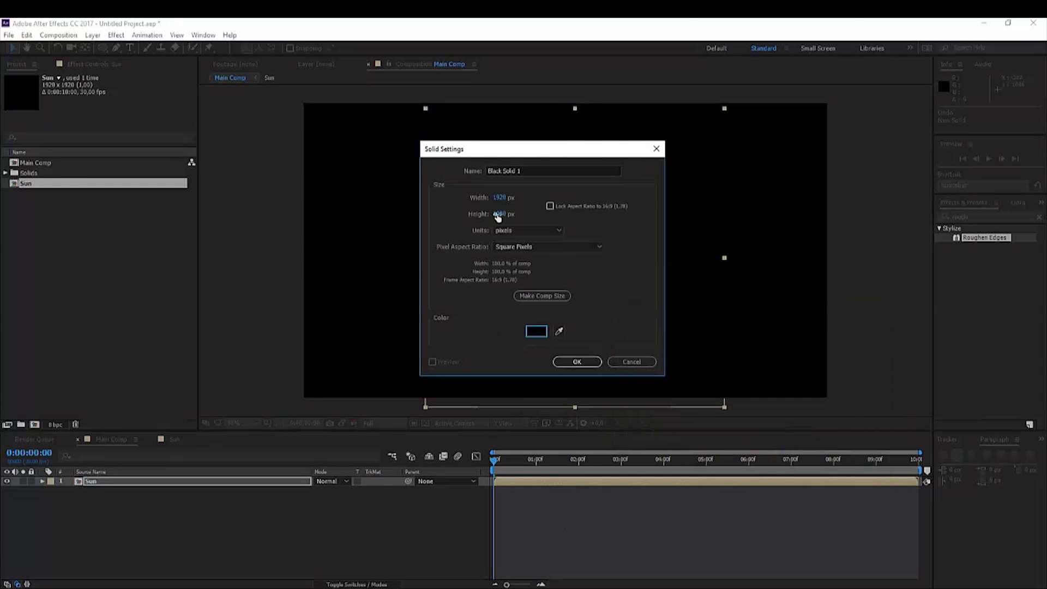
pyautogui.click(499, 197)
pyautogui.write('1')
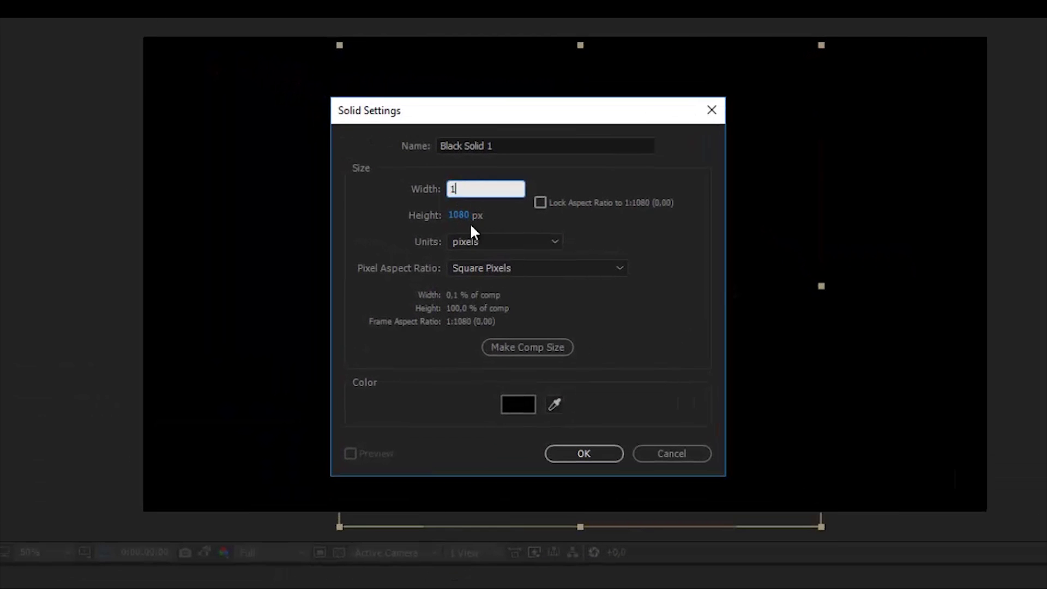
pyautogui.write('080')
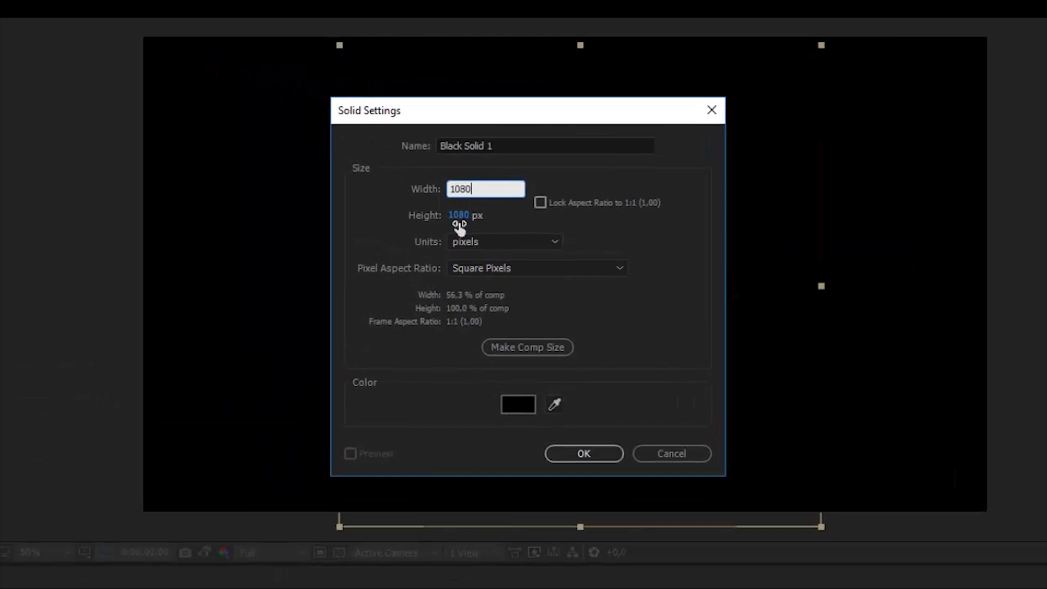
pyautogui.hotkey('shift', 'Tab')
pyautogui.write('Eclipse')
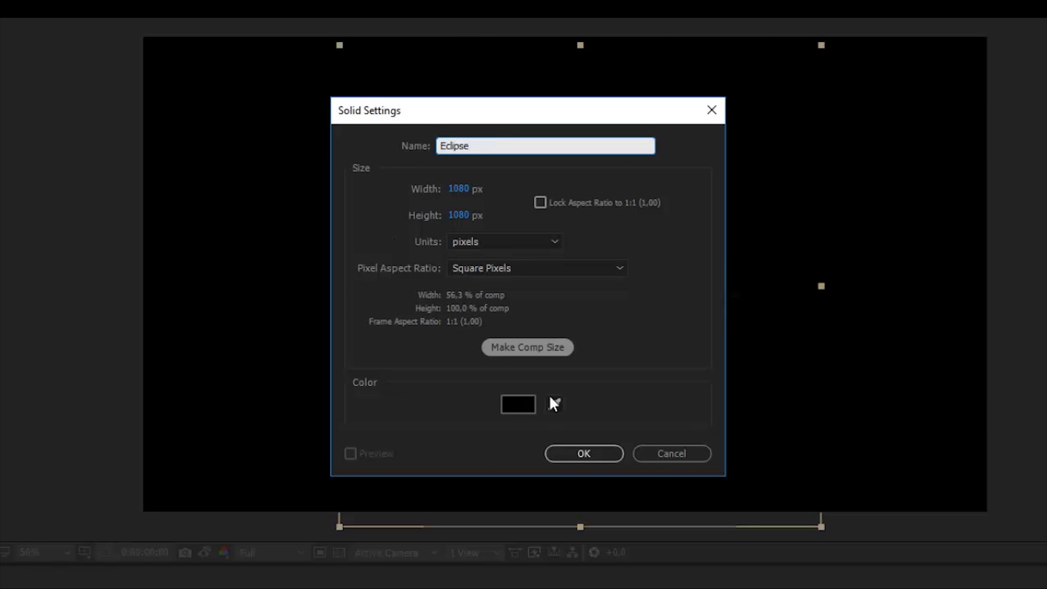
pyautogui.click(584, 453)
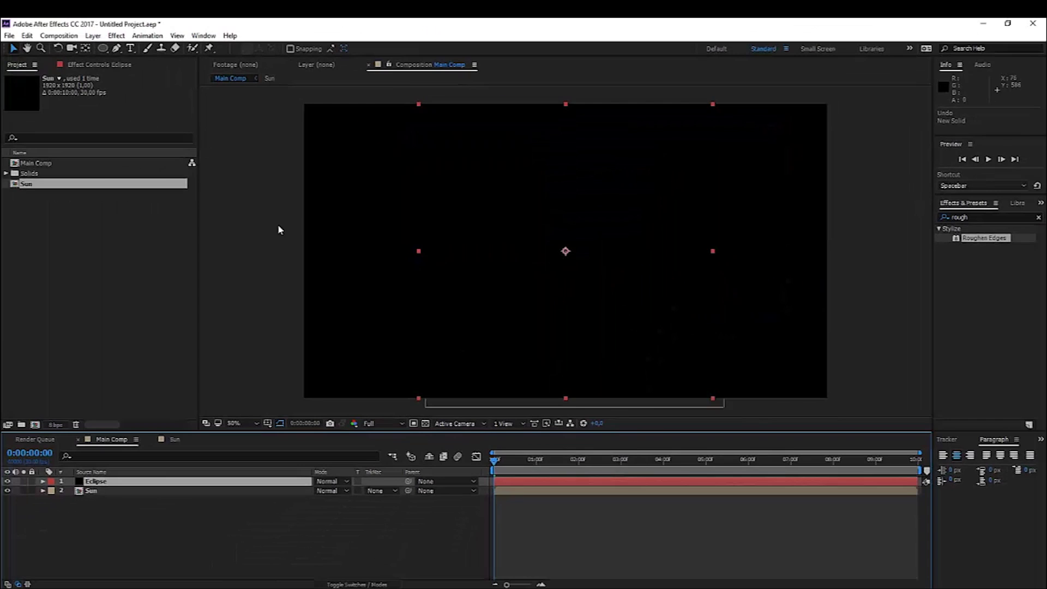
# Add a circular mask to the Eclipse solid and shrink it to about 35% around its centre.
pyautogui.doubleClick(102, 49)
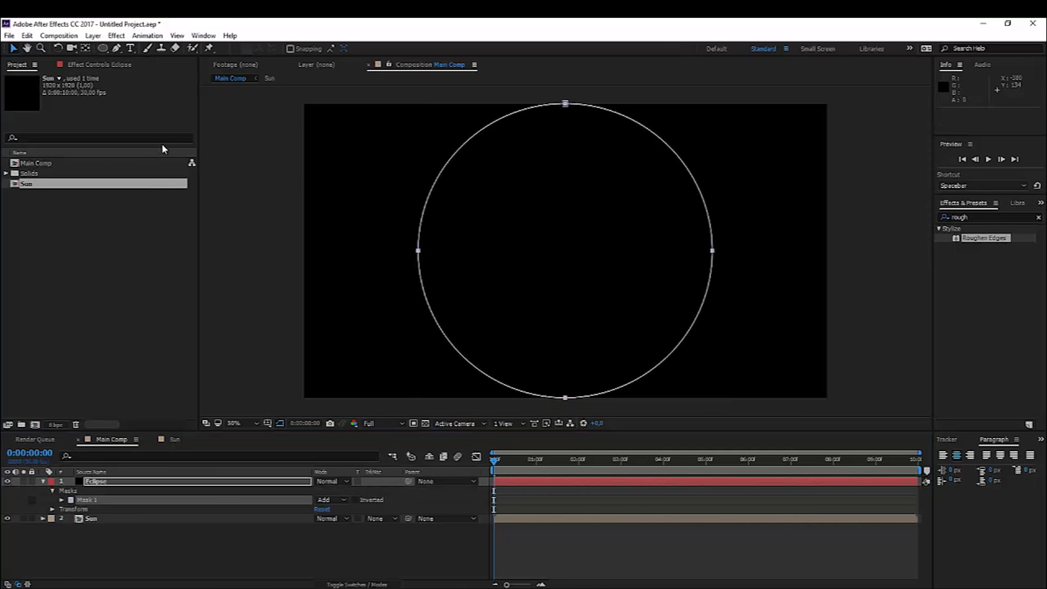
pyautogui.doubleClick(566, 399)
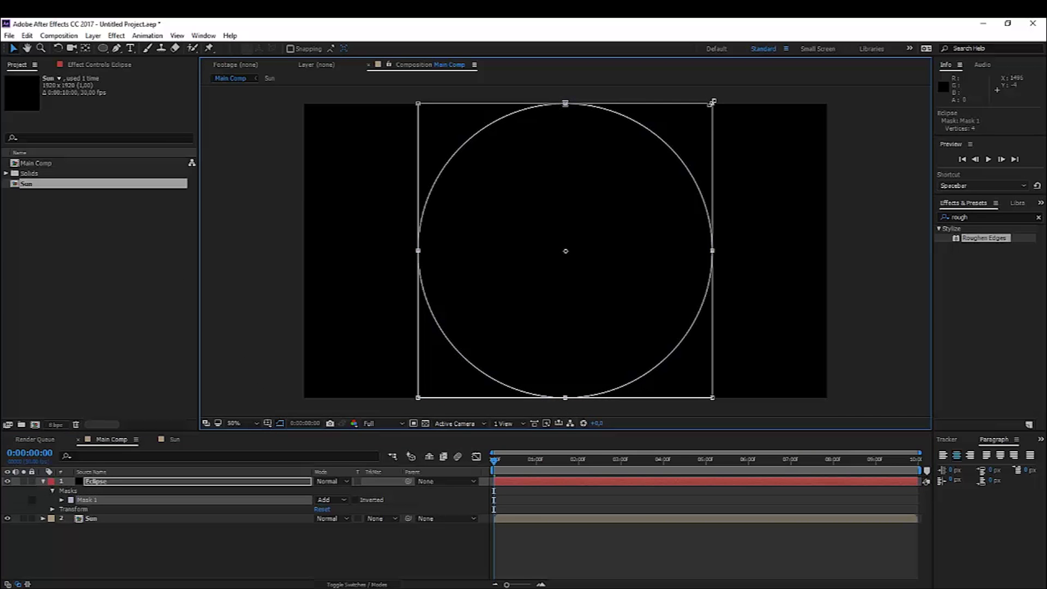
pyautogui.moveTo(713, 102); pyautogui.dragTo(636, 180)
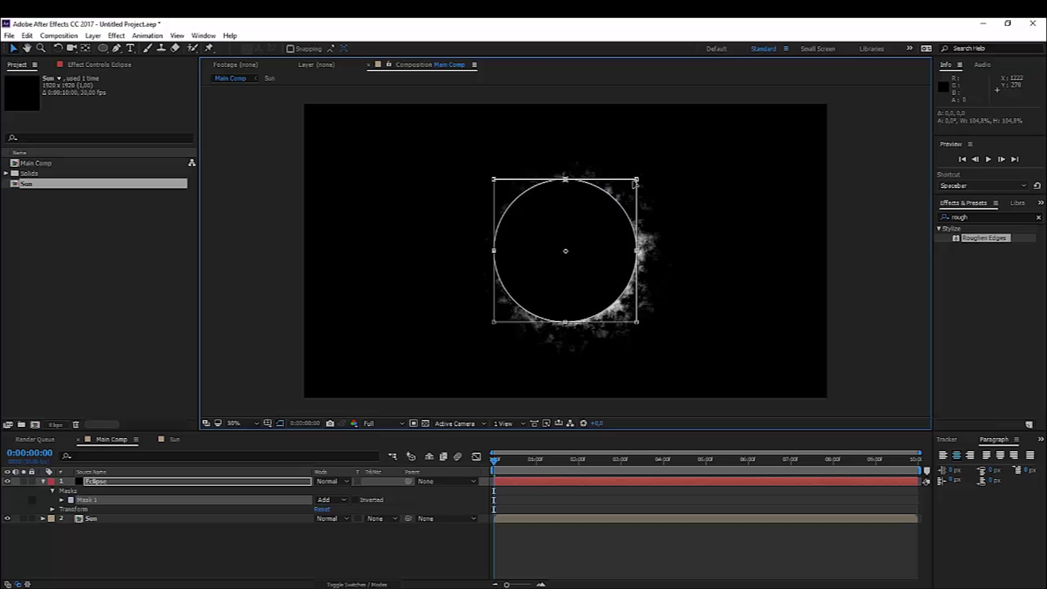
pyautogui.doubleClick(607, 213)
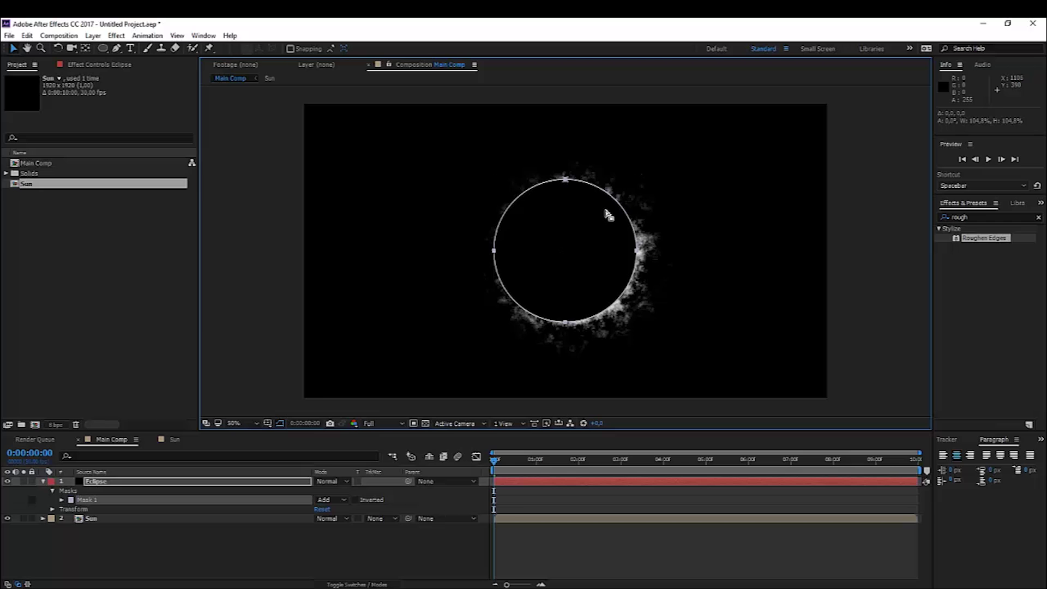
# Give the mask a 5 px feather and apply Roughen Edges to the Eclipse layer.
pyautogui.press('f')
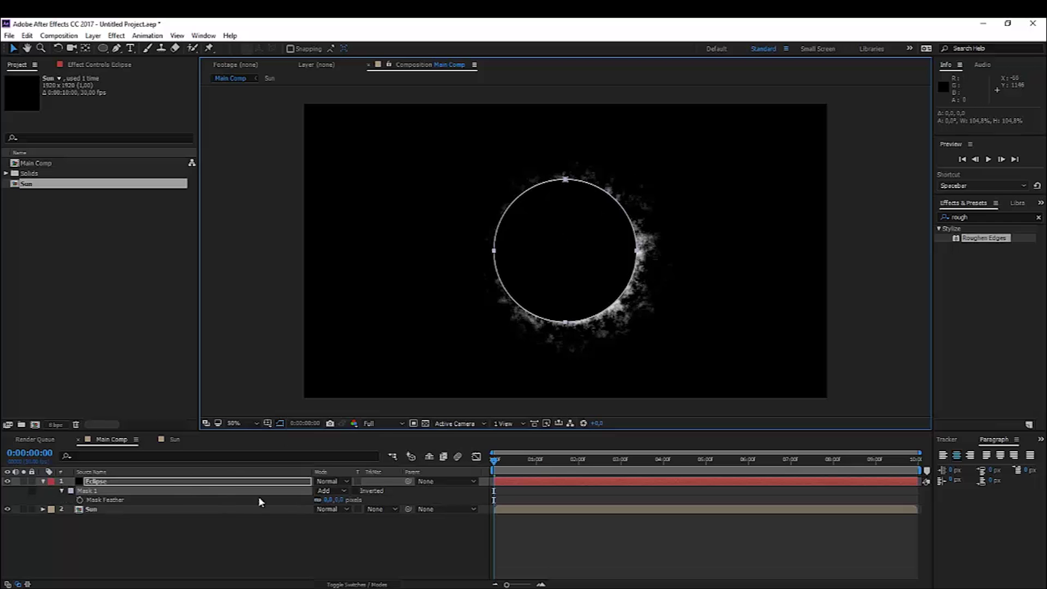
pyautogui.click(330, 500)
pyautogui.write('5')
pyautogui.click(326, 542)
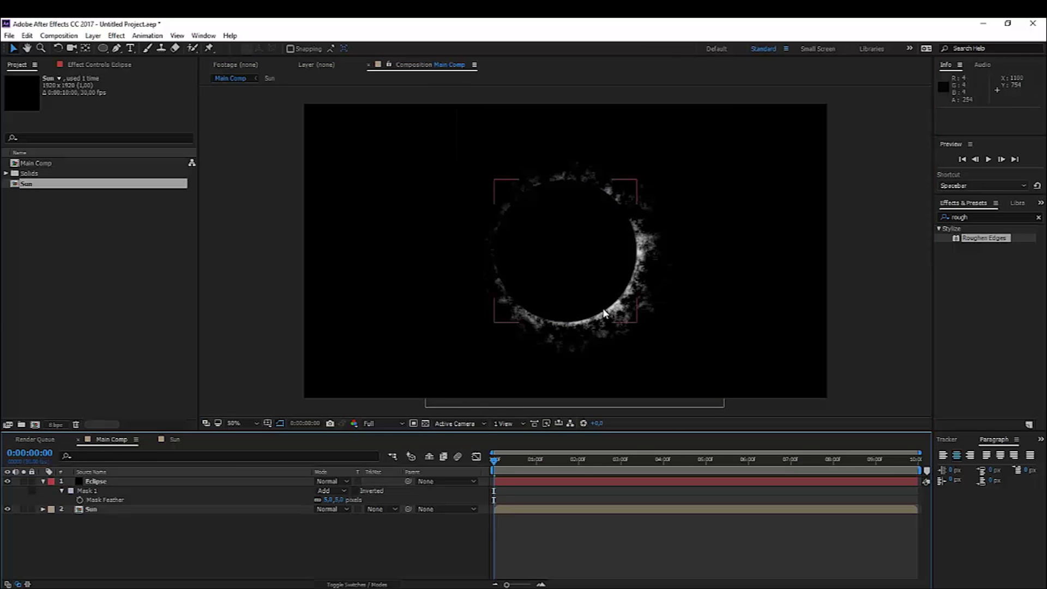
pyautogui.moveTo(984, 238); pyautogui.dragTo(109, 483)
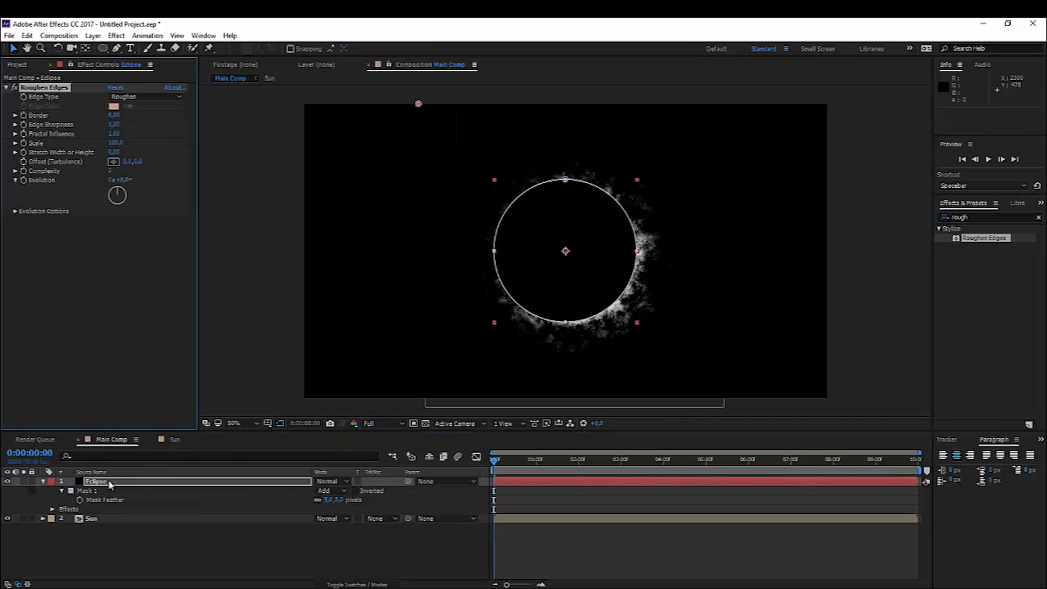
# Hide the mask outline and enter new Roughen Edges Scale and Border values.
pyautogui.click(282, 425)
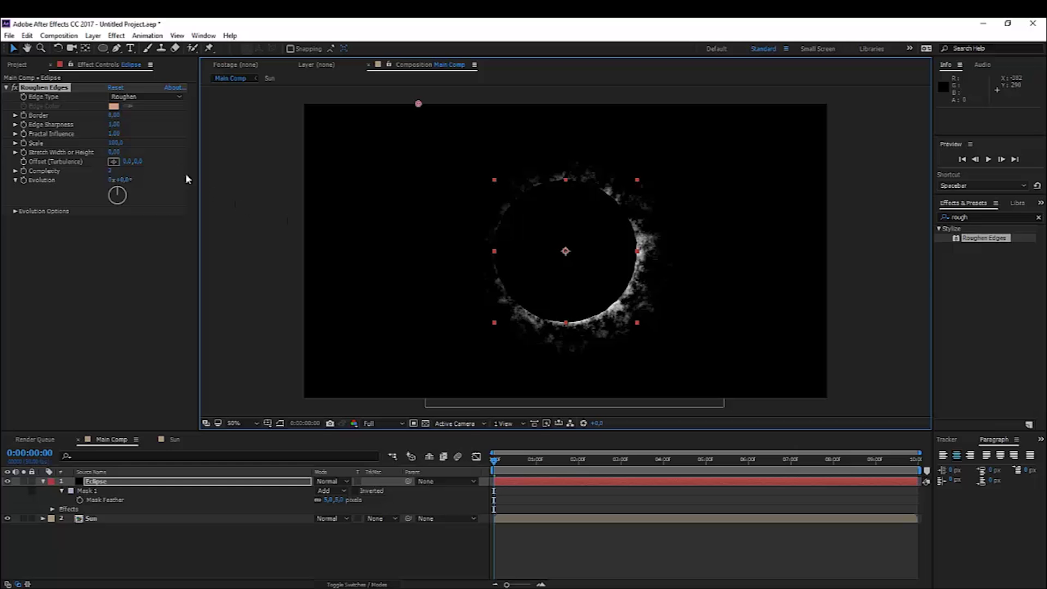
pyautogui.click(117, 142)
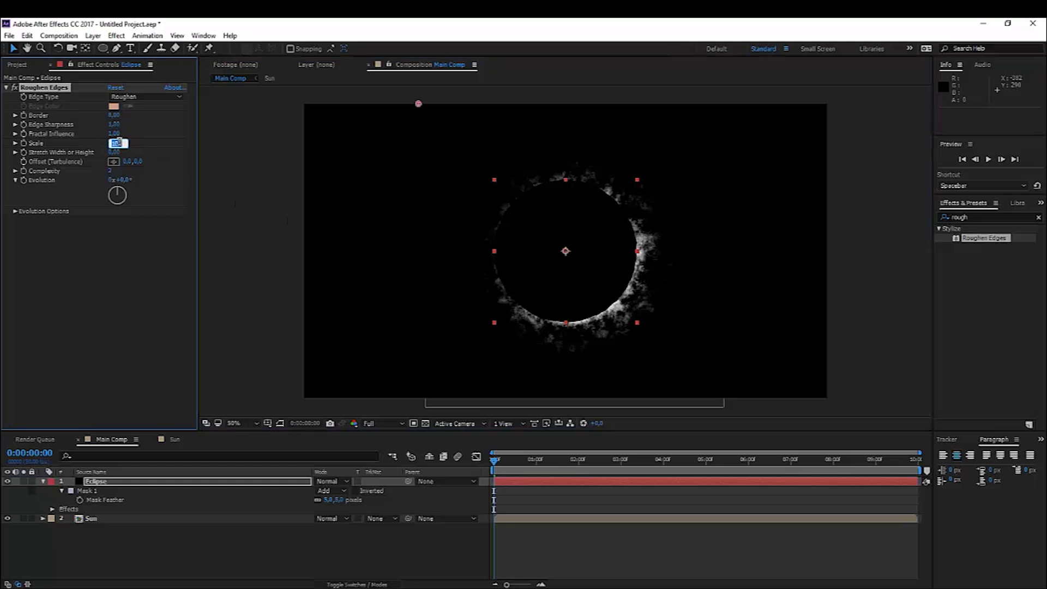
pyautogui.write('25')
pyautogui.press('BackSpace')
pyautogui.press('BackSpace')
pyautogui.write('15')
pyautogui.click(115, 115)
pyautogui.write('25')
pyautogui.press('Return')
# Set Roughen Edges Edge Sharpness to 0,5 and finalize the Border at 15.
pyautogui.click(114, 125)
pyautogui.write('0,5')
pyautogui.press('Return')
pyautogui.click(119, 115)
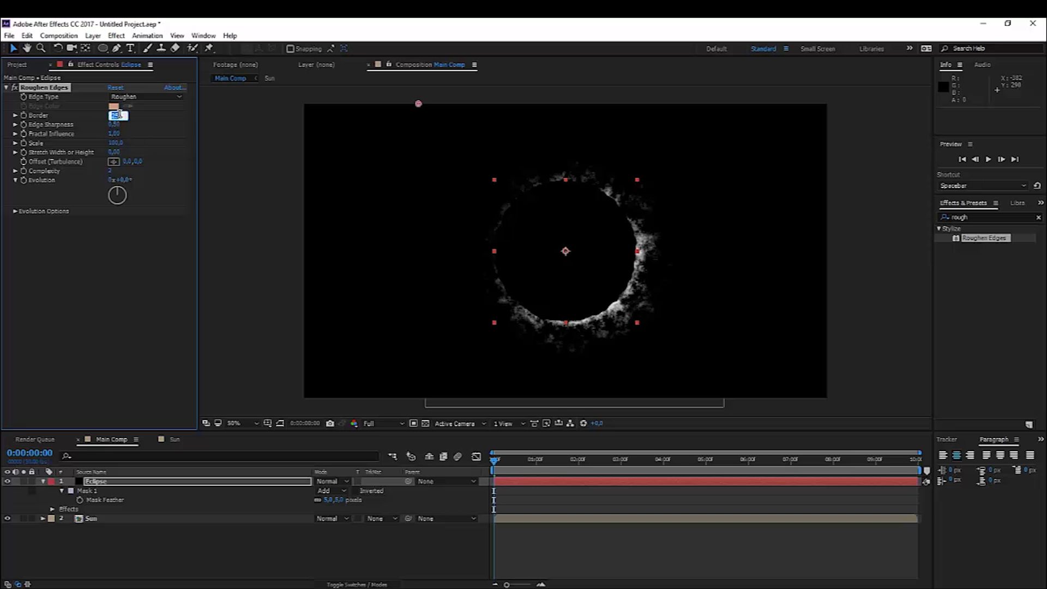
pyautogui.write('150')
pyautogui.press('Return')
# Animate the Roughen Edges Evolution with a time-based expression.
pyautogui.keyDown('alt'); pyautogui.click(24, 180); pyautogui.keyUp('alt')
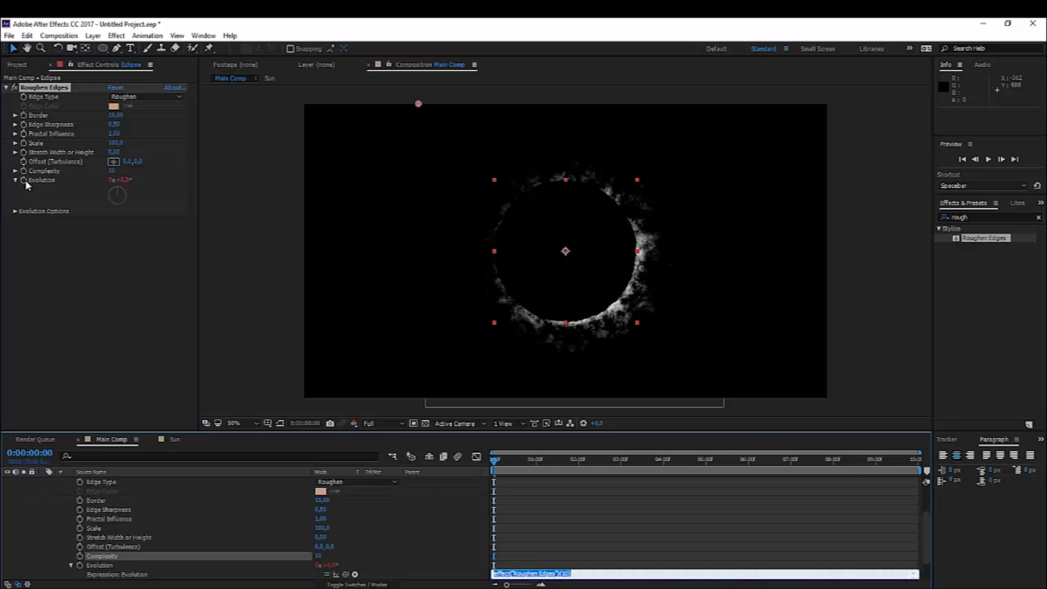
pyautogui.write('time*5')
pyautogui.press('KP_Enter')
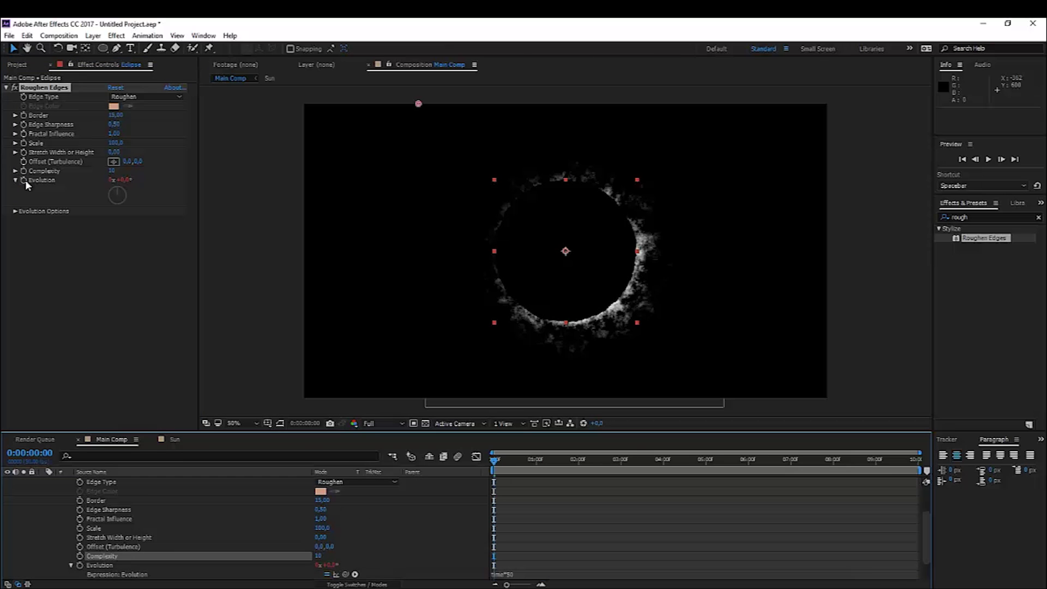
pyautogui.click(546, 528)
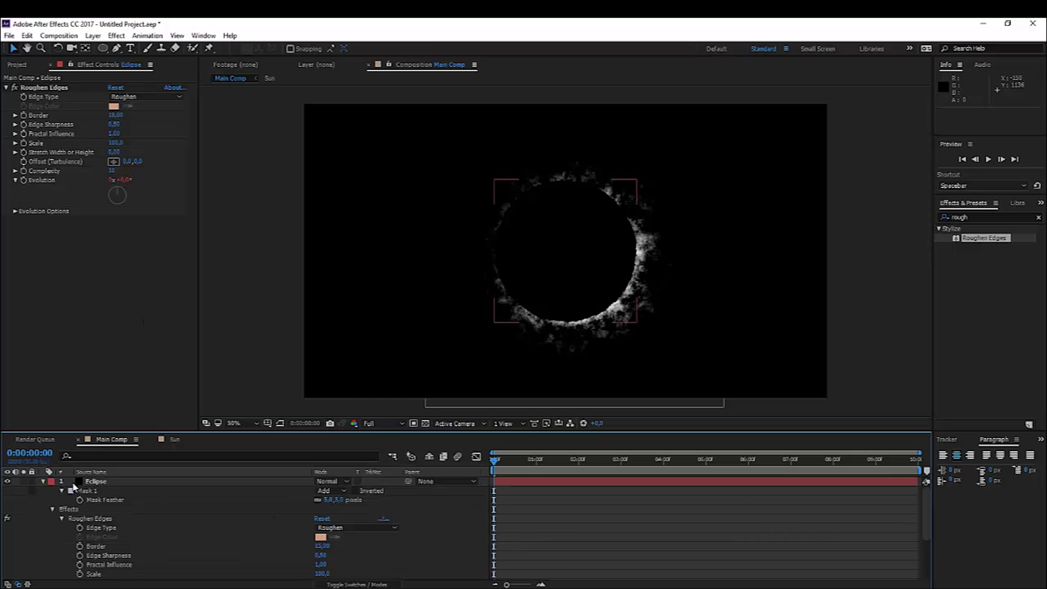
pyautogui.click(43, 481)
# Enlarge the Eclipse disc slightly and shift it left to about 886, 540.
pyautogui.click(103, 483)
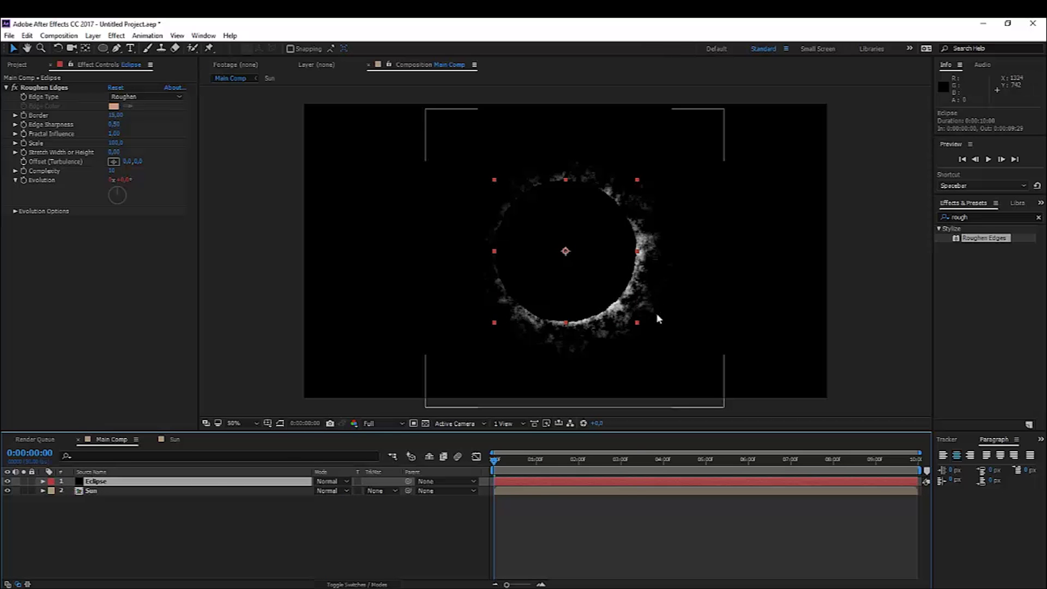
pyautogui.moveTo(637, 322)
pyautogui.mouseDown()
pyautogui.moveTo(599, 301)
pyautogui.moveTo(647, 351)
pyautogui.moveTo(636, 342)
pyautogui.mouseUp()
pyautogui.moveTo(608, 309); pyautogui.dragTo(600, 309)
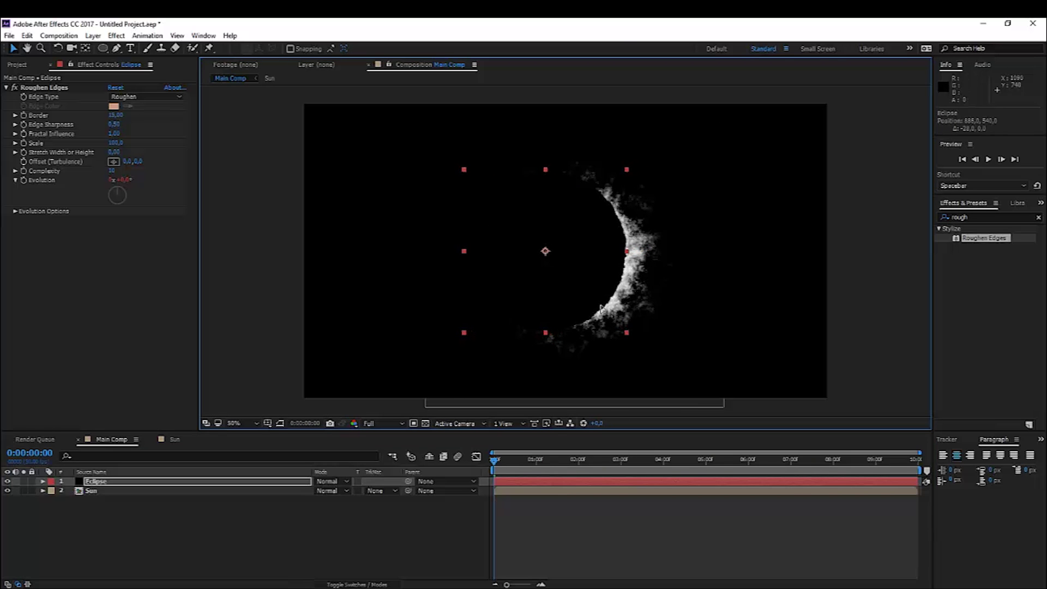
pyautogui.click(563, 510)
pyautogui.scroll(-1, 625, 300)
pyautogui.scroll(1, 625, 299)
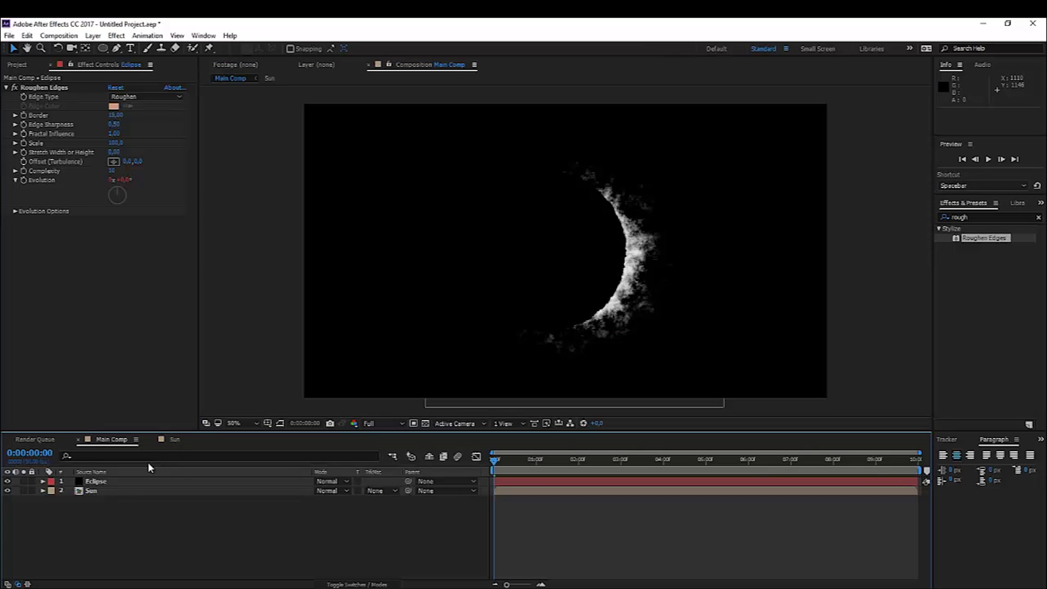
pyautogui.click(19, 64)
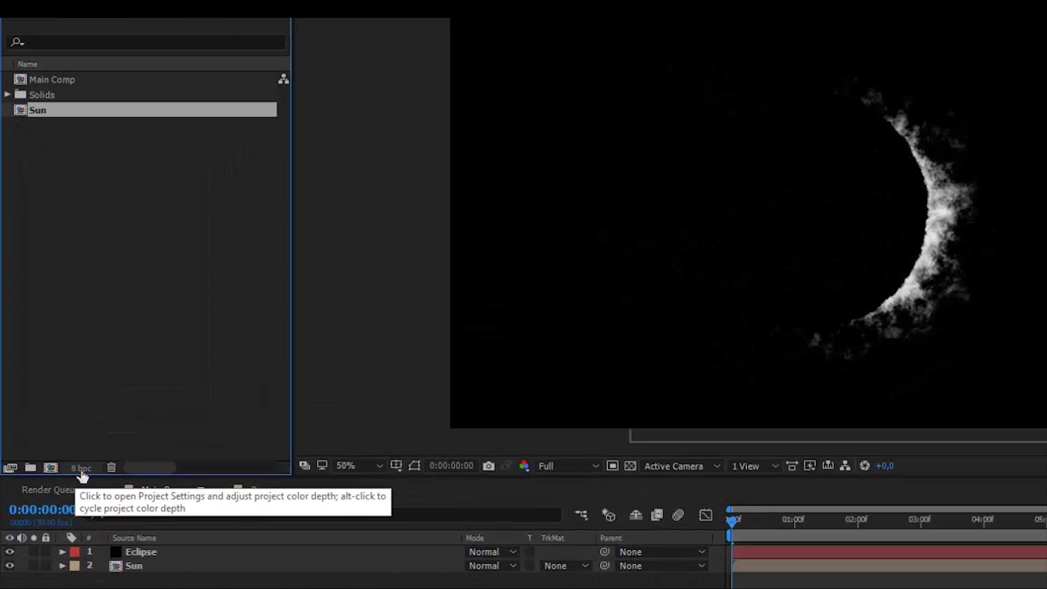
# Switch the project colour depth from 8 bpc to 32 bits per channel (float).
pyautogui.click(56, 425)
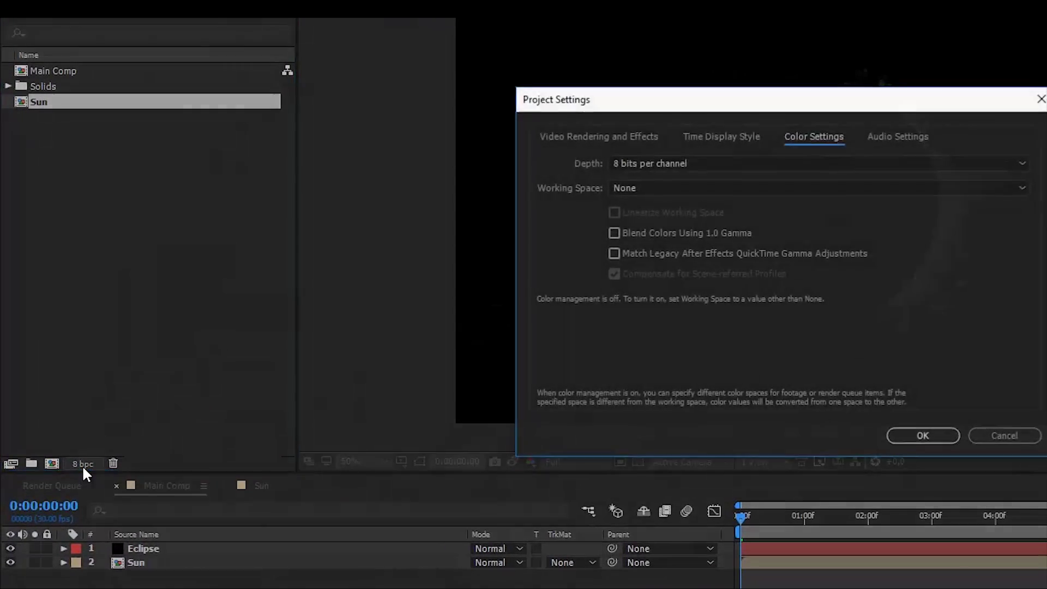
pyautogui.click(650, 164)
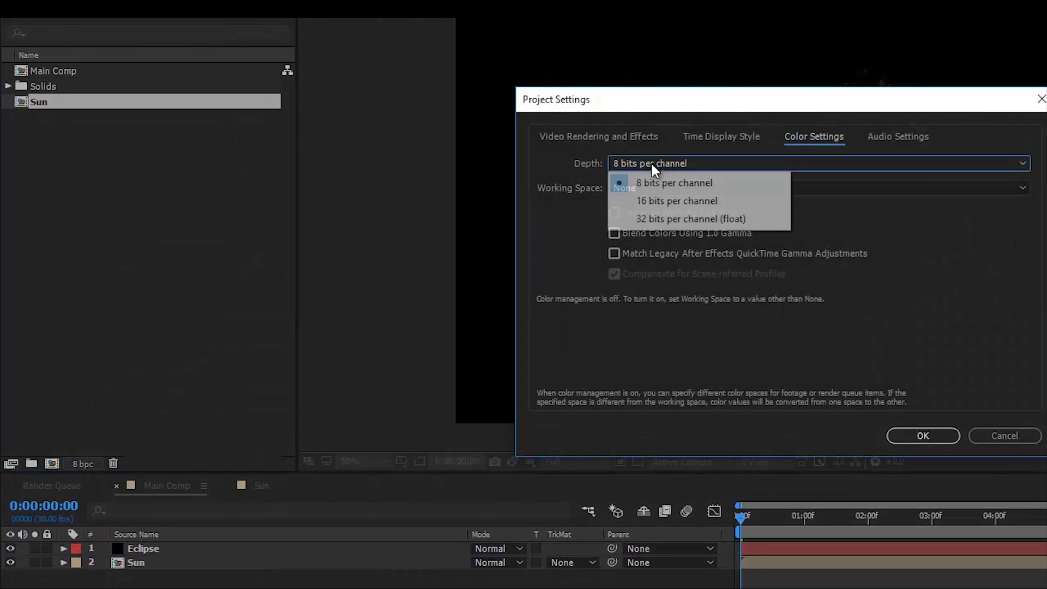
pyautogui.click(679, 220)
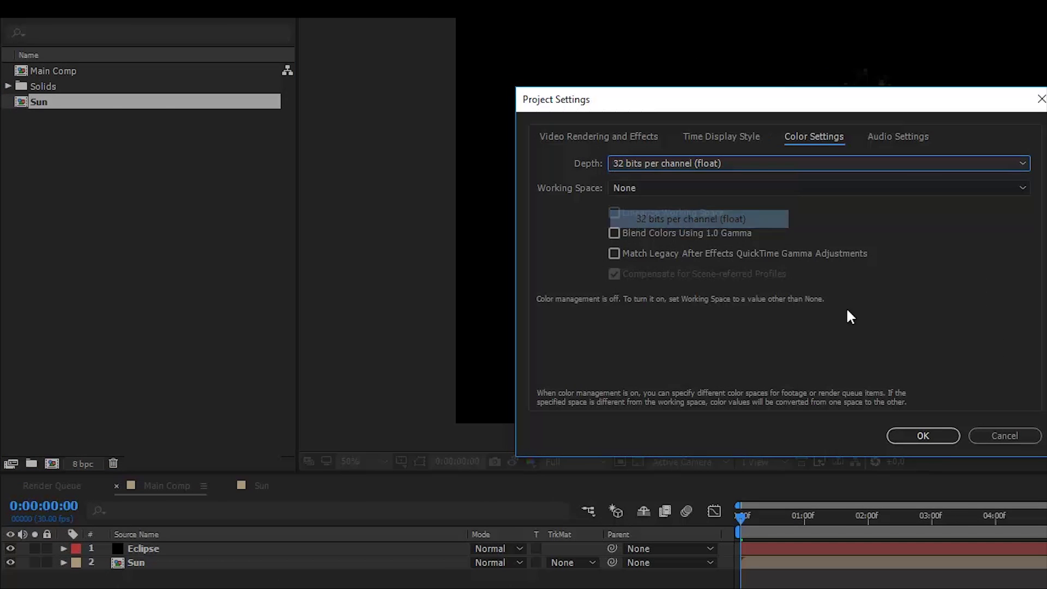
pyautogui.click(927, 435)
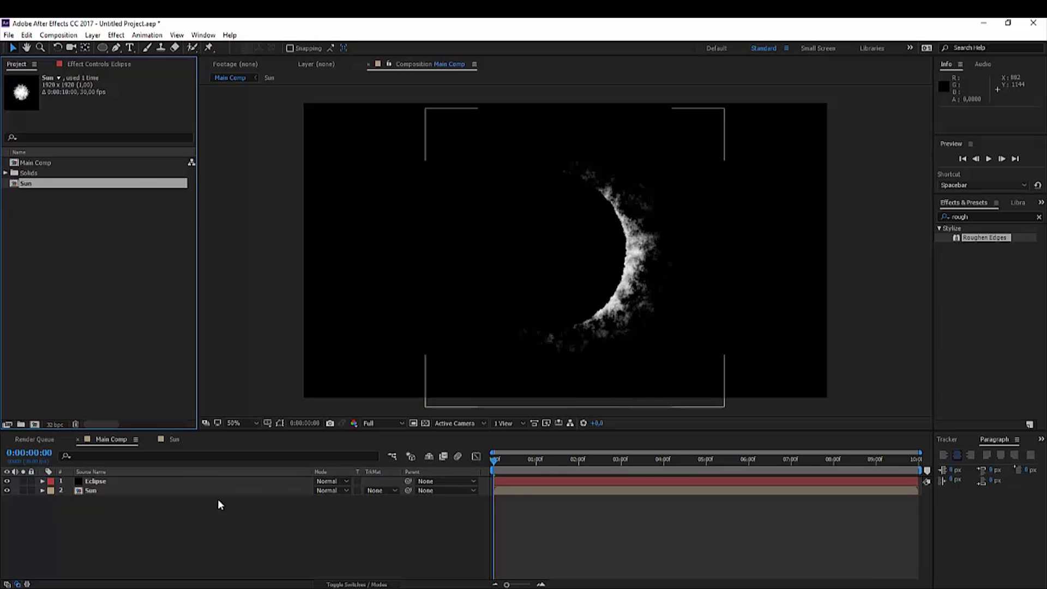
# Apply VC Color Vibrance to the Sun layer with an orange FF6600 tint colour.
pyautogui.click(206, 525)
pyautogui.click(101, 491)
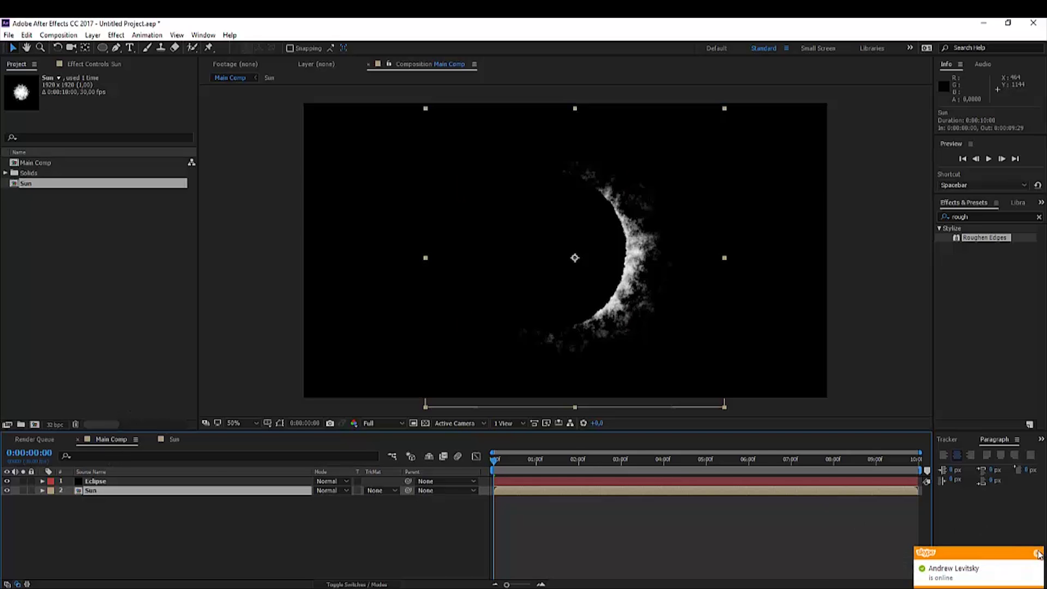
pyautogui.click(116, 35)
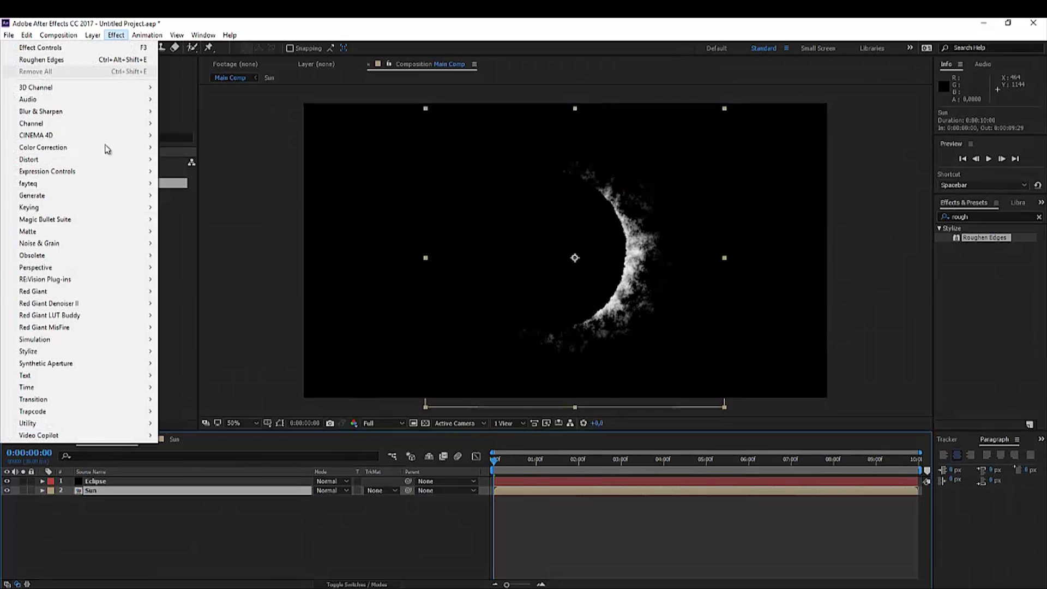
pyautogui.moveTo(90, 436)
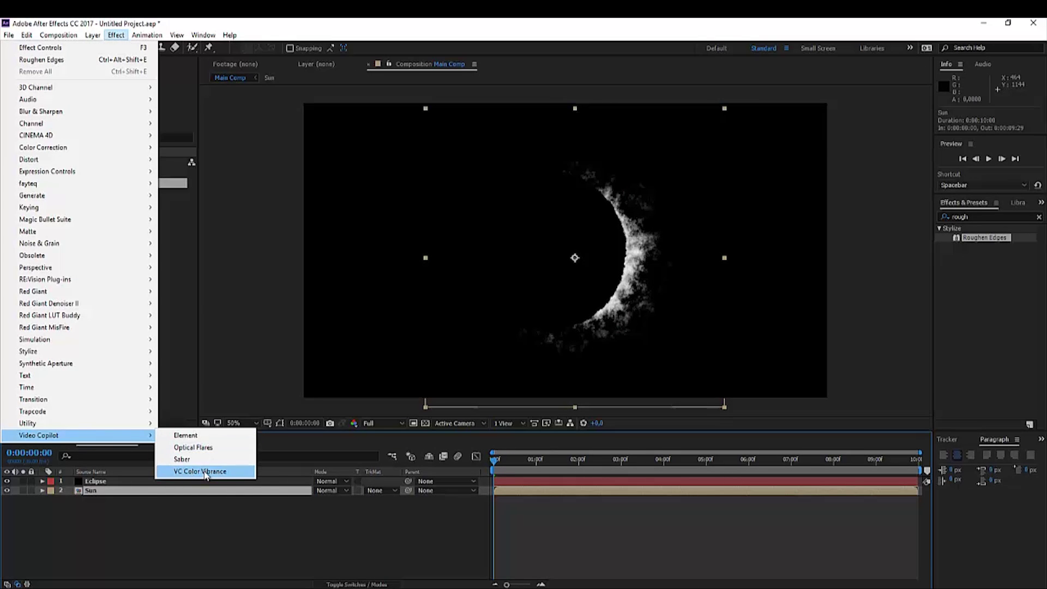
pyautogui.click(205, 472)
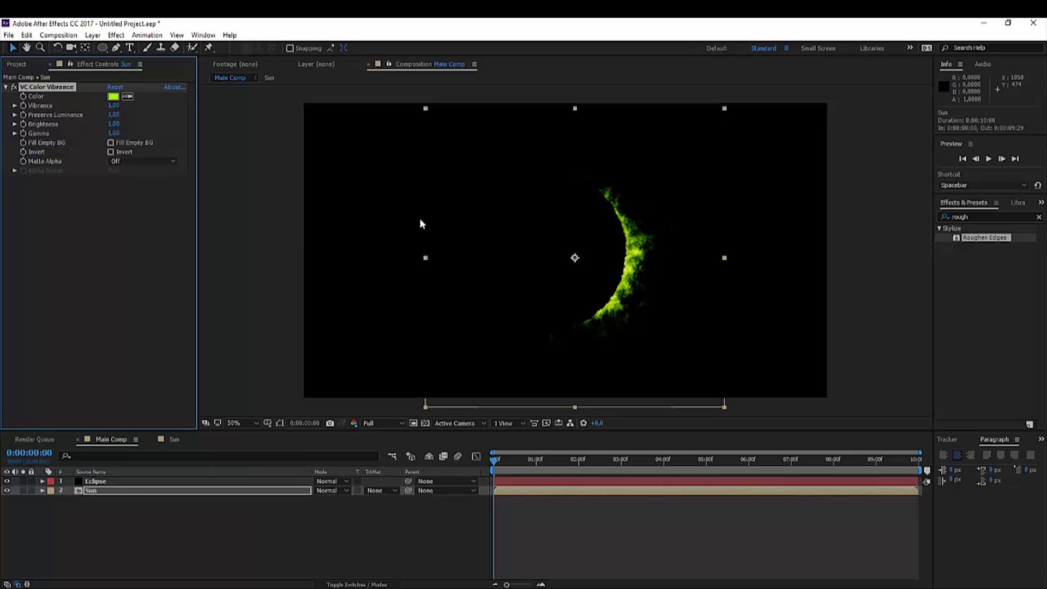
pyautogui.click(112, 97)
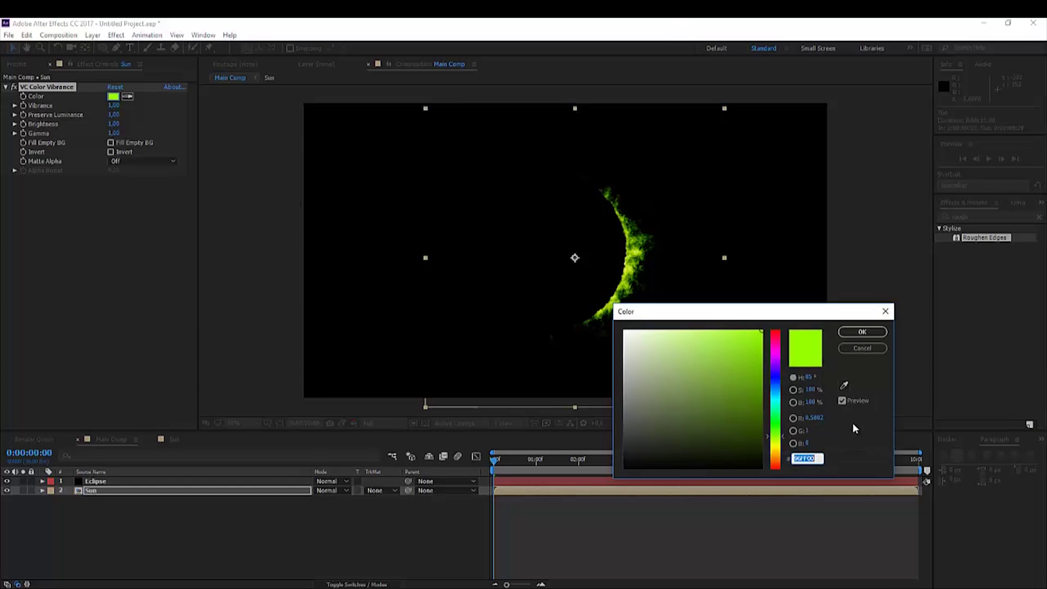
pyautogui.moveTo(777, 447); pyautogui.dragTo(777, 460)
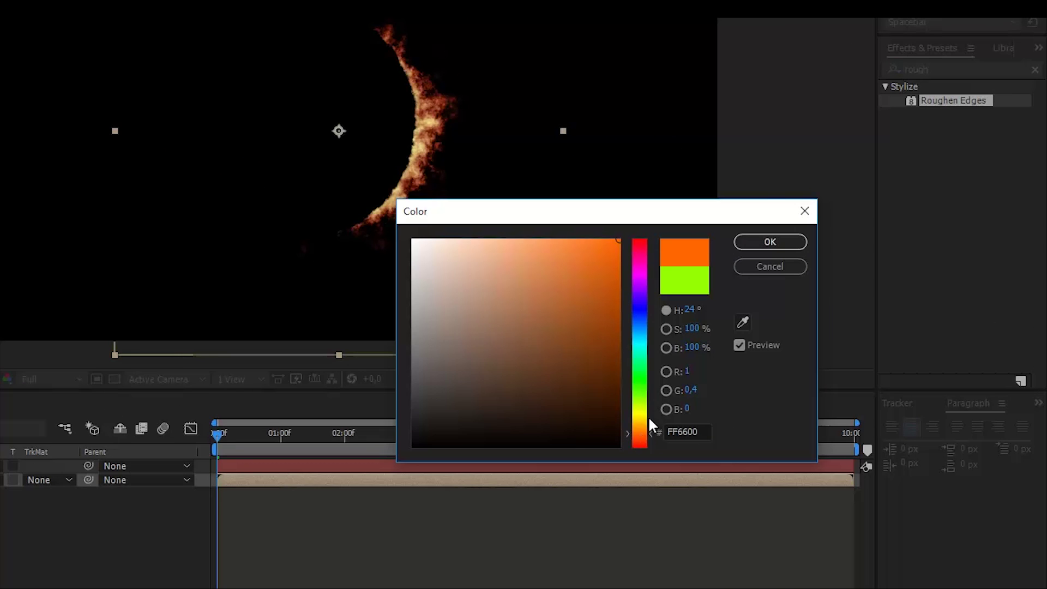
pyautogui.click(769, 241)
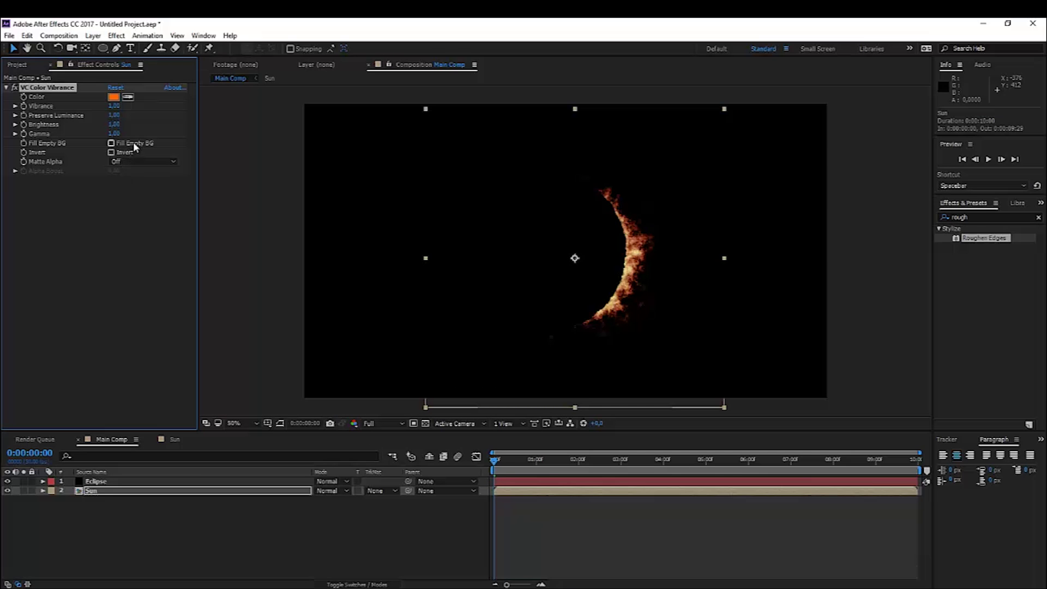
# Add a new adjustment layer on top and name it Perfect Glow.
pyautogui.rightClick(133, 532)
pyautogui.moveTo(137, 407)
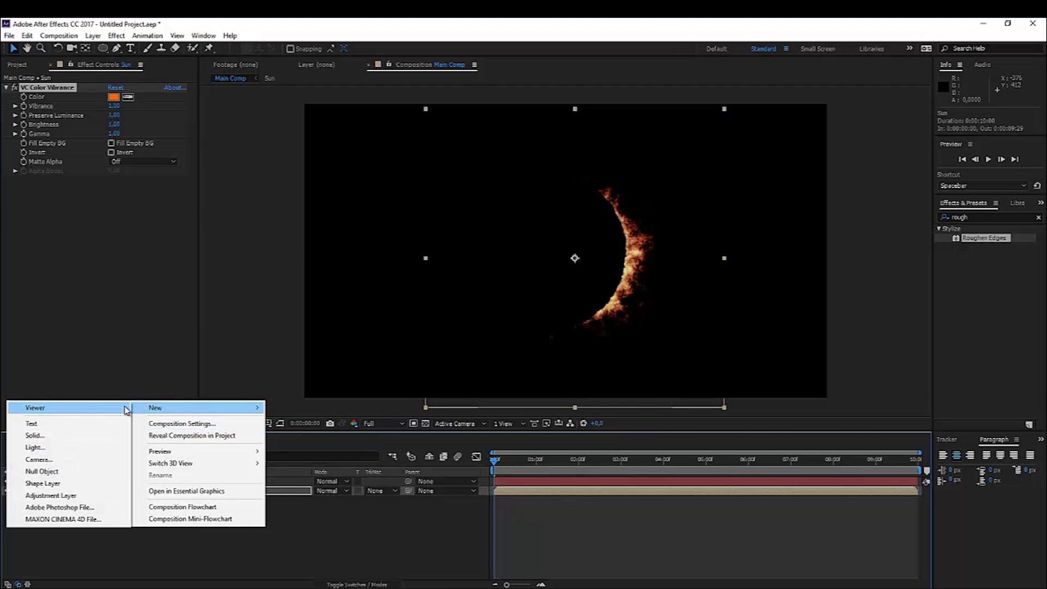
pyautogui.click(49, 497)
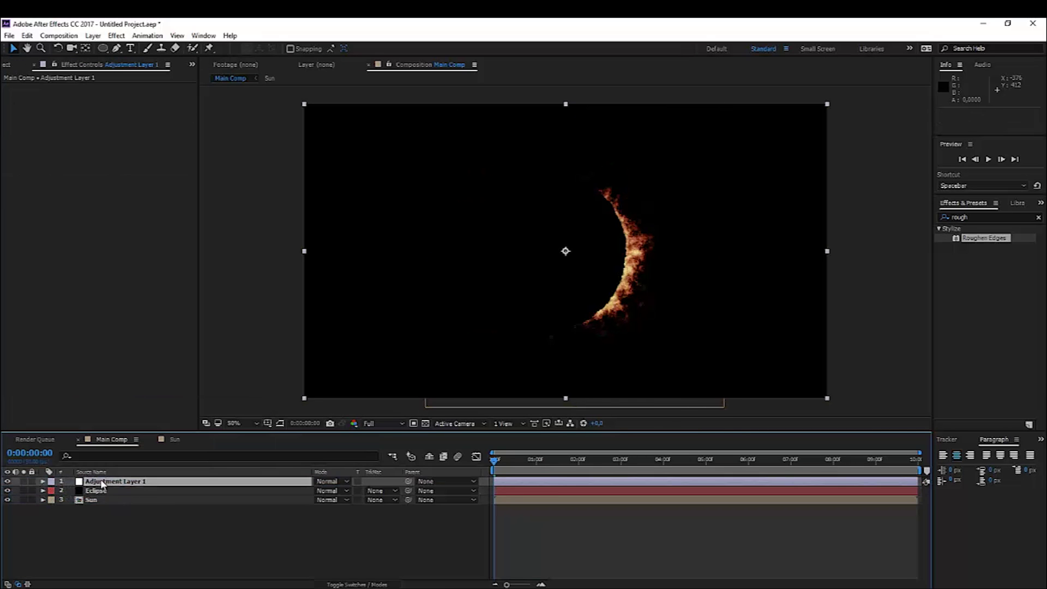
pyautogui.press('Return')
pyautogui.write('Per')
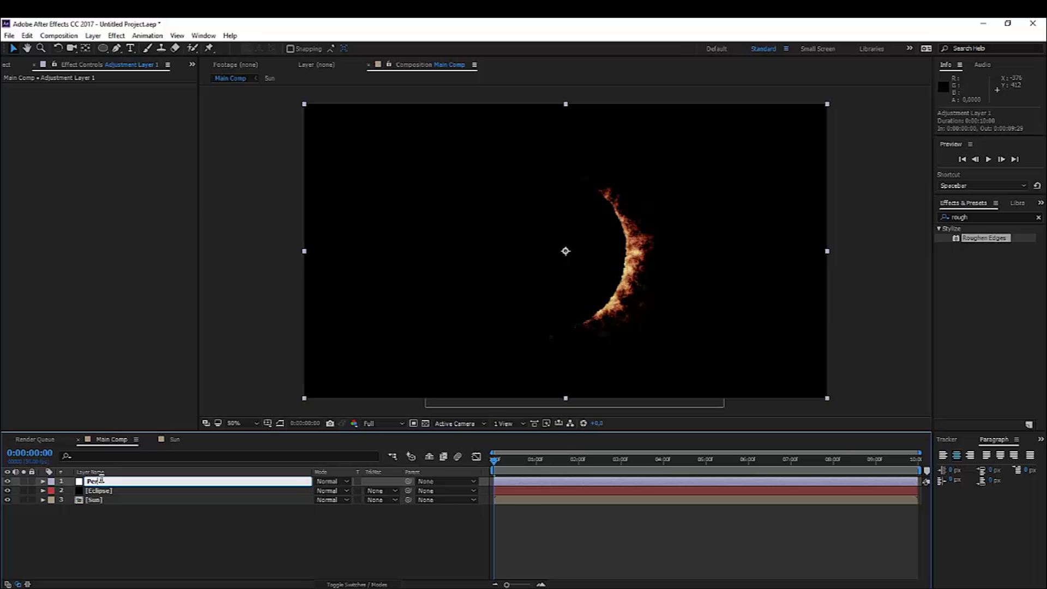
pyautogui.write('fect Glow')
pyautogui.press('Return')
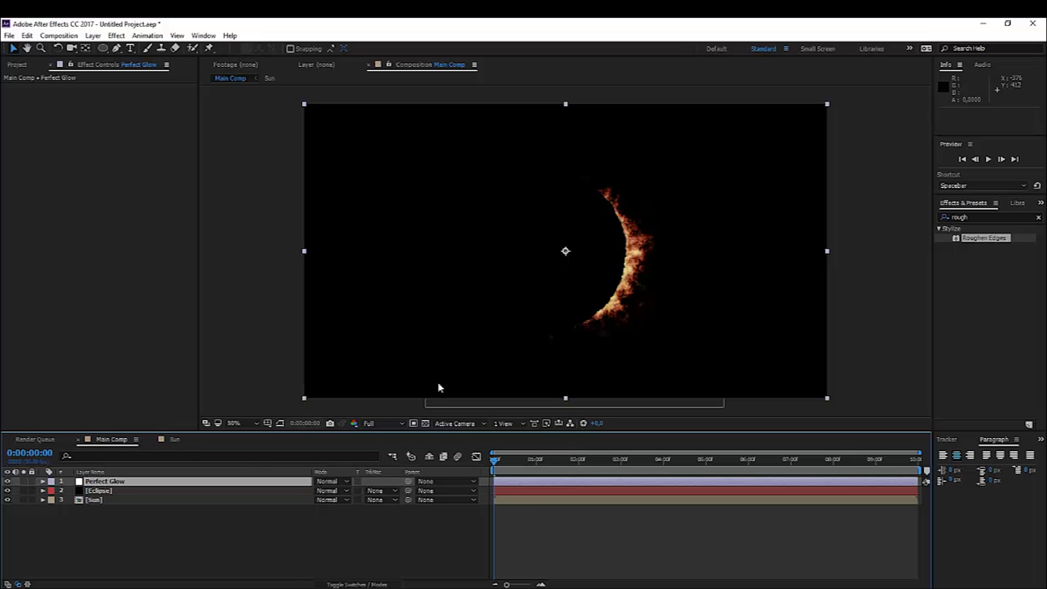
# Search 'perfe' in Effects & Presets and apply the Perfect Glow preset to the adjustment layer.
pyautogui.click(984, 217)
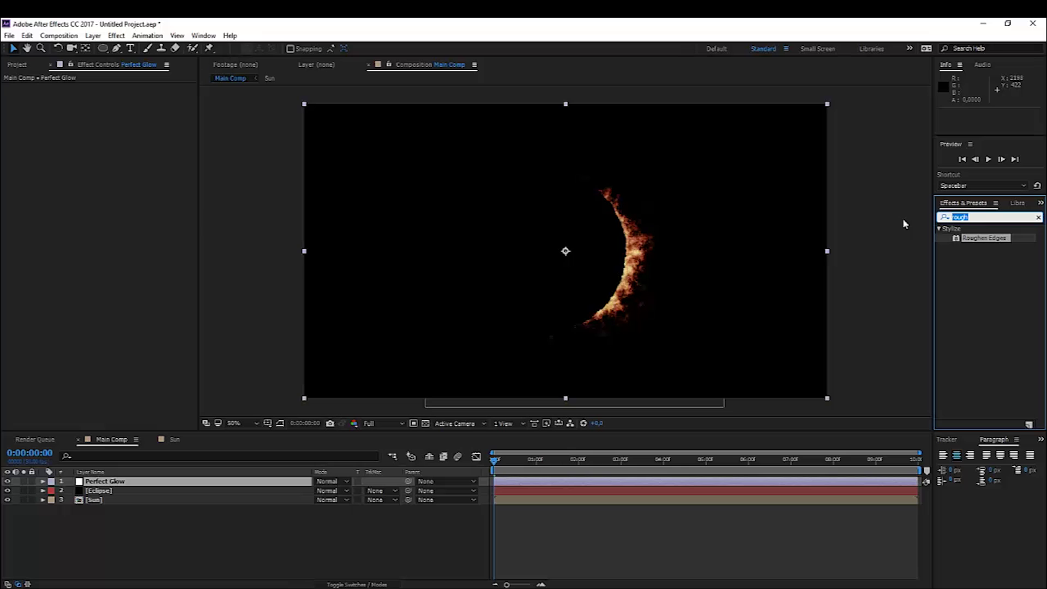
pyautogui.write('preset')
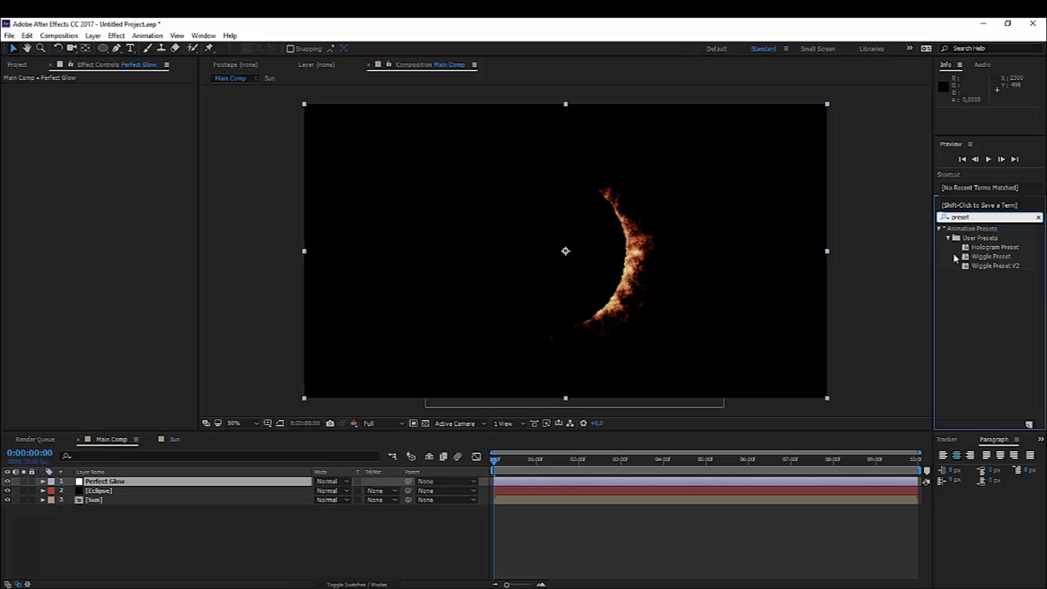
pyautogui.press('BackSpace')
pyautogui.press('BackSpace')
pyautogui.press('BackSpace')
pyautogui.press('BackSpace')
pyautogui.press('BackSpace')
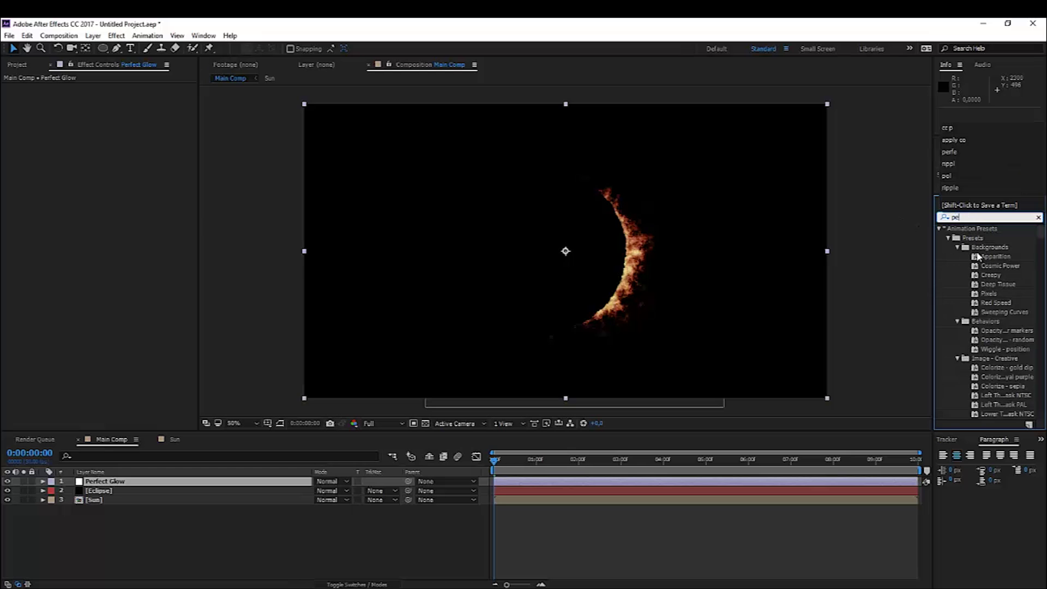
pyautogui.write('erfe')
pyautogui.moveTo(978, 249); pyautogui.dragTo(123, 487)
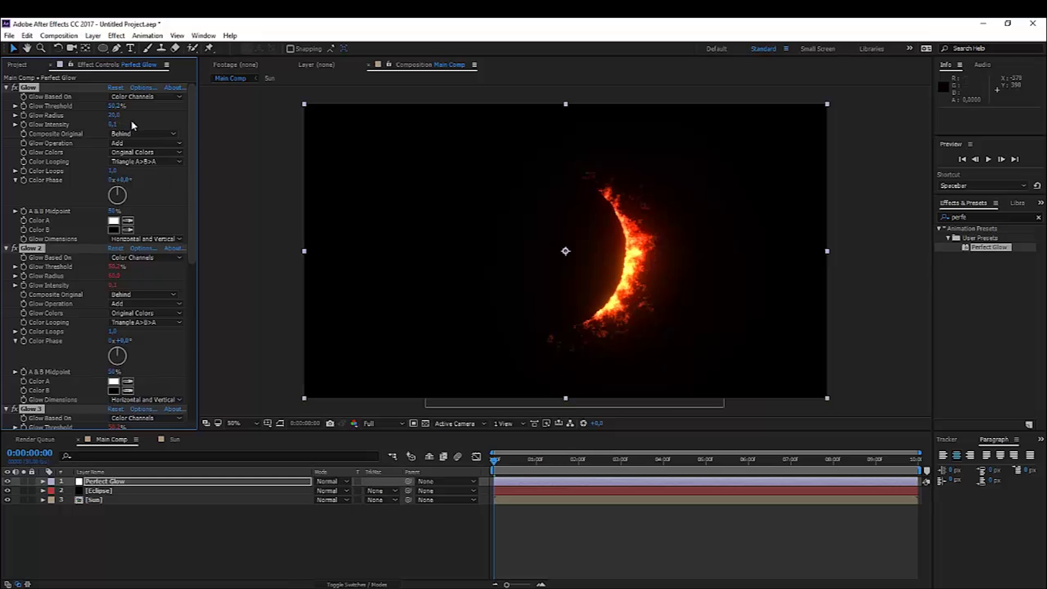
# Set Glow Intensity to 0,12, widen Glow Radius to 40, then return Intensity to 0,1.
pyautogui.click(113, 125)
pyautogui.write('0,12')
pyautogui.click(142, 122)
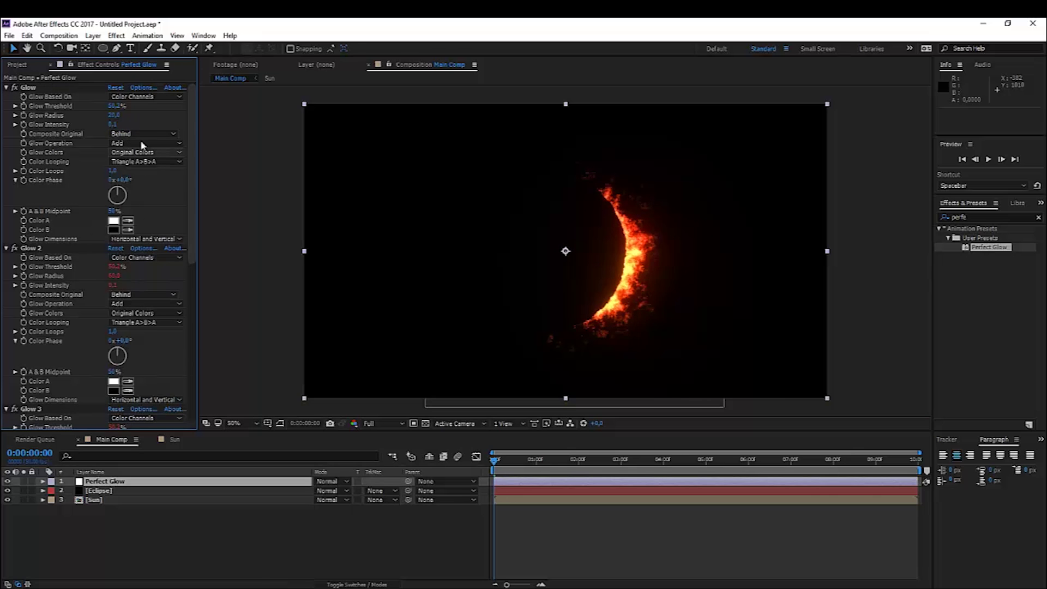
pyautogui.moveTo(111, 116); pyautogui.dragTo(129, 130)
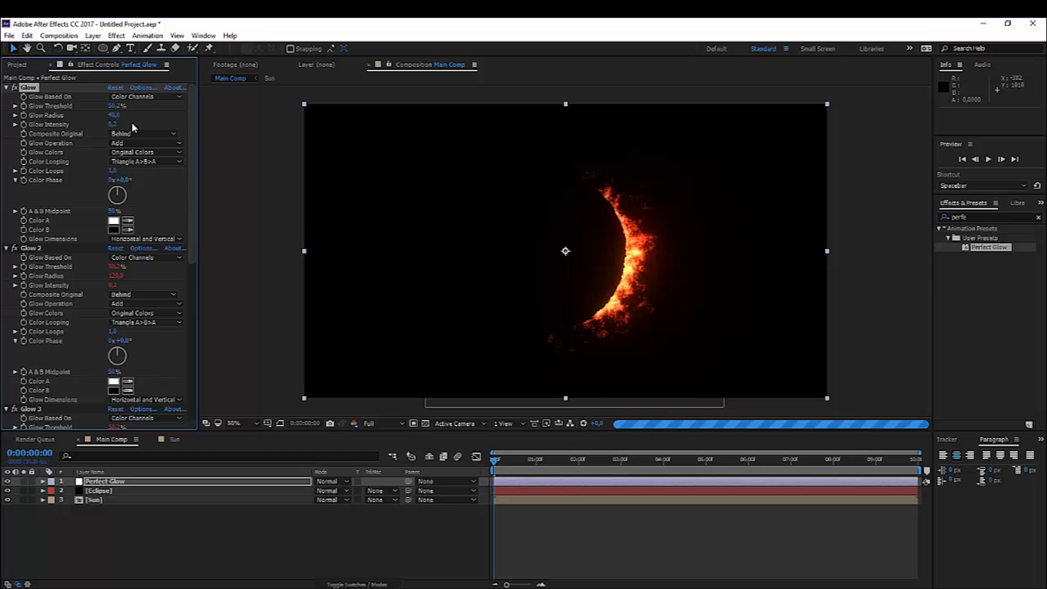
pyautogui.click(112, 125)
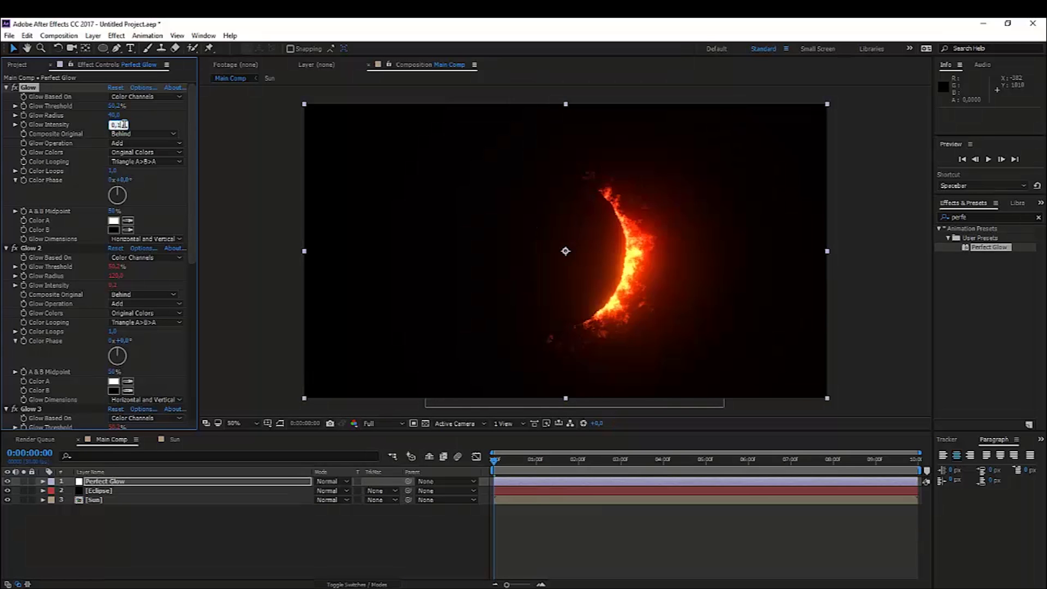
pyautogui.write('0,1')
pyautogui.press('Return')
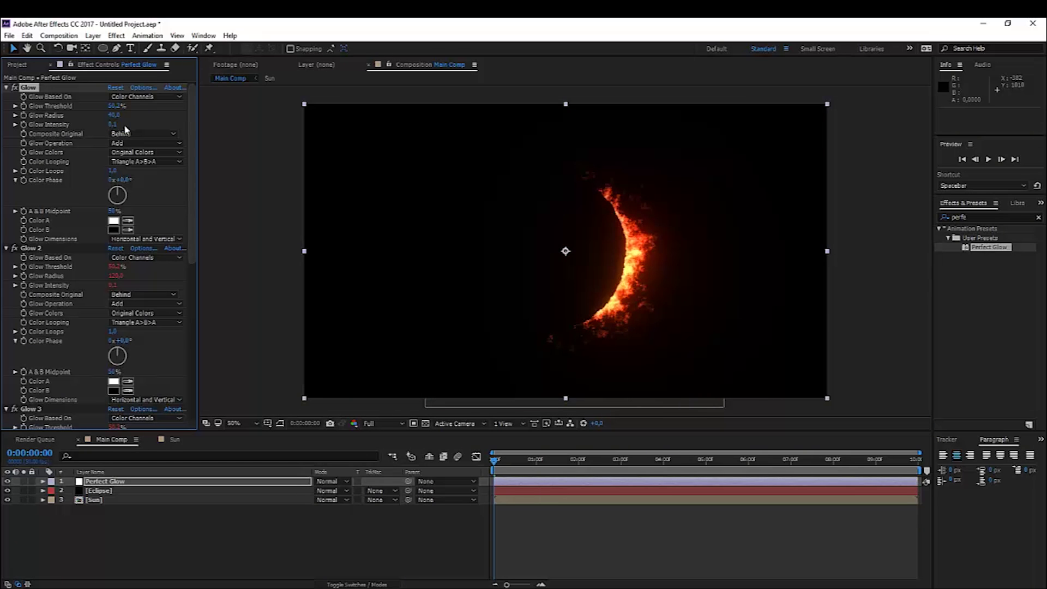
# Toggle the Perfect Glow layer's visibility to compare the crescent with and without glow.
pyautogui.click(10, 482)
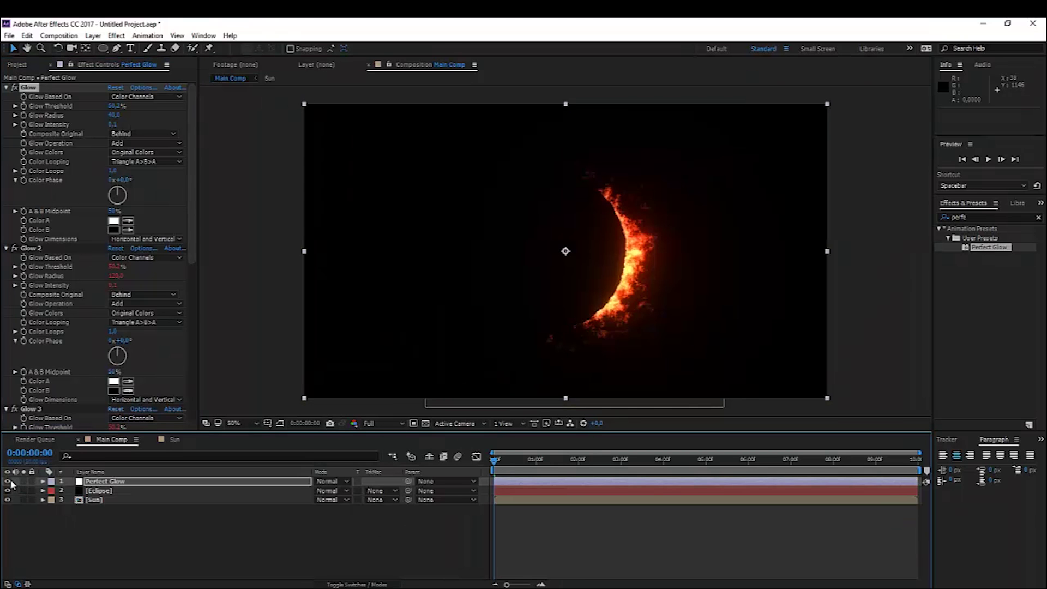
pyautogui.click(9, 482)
pyautogui.click(10, 482)
pyautogui.click(136, 526)
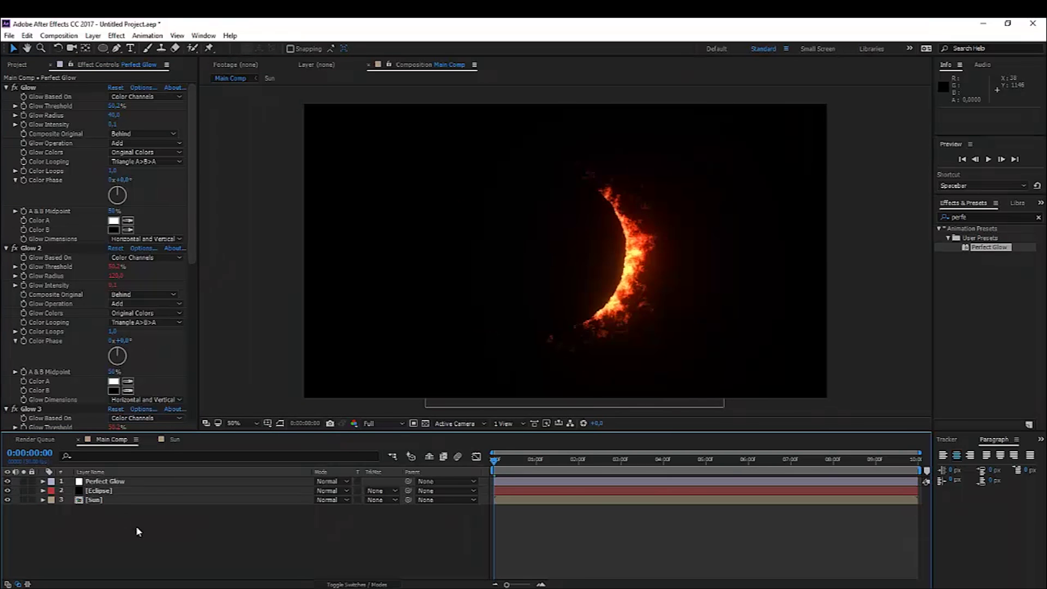
pyautogui.scroll(-2, 357, 297)
pyautogui.press('.')
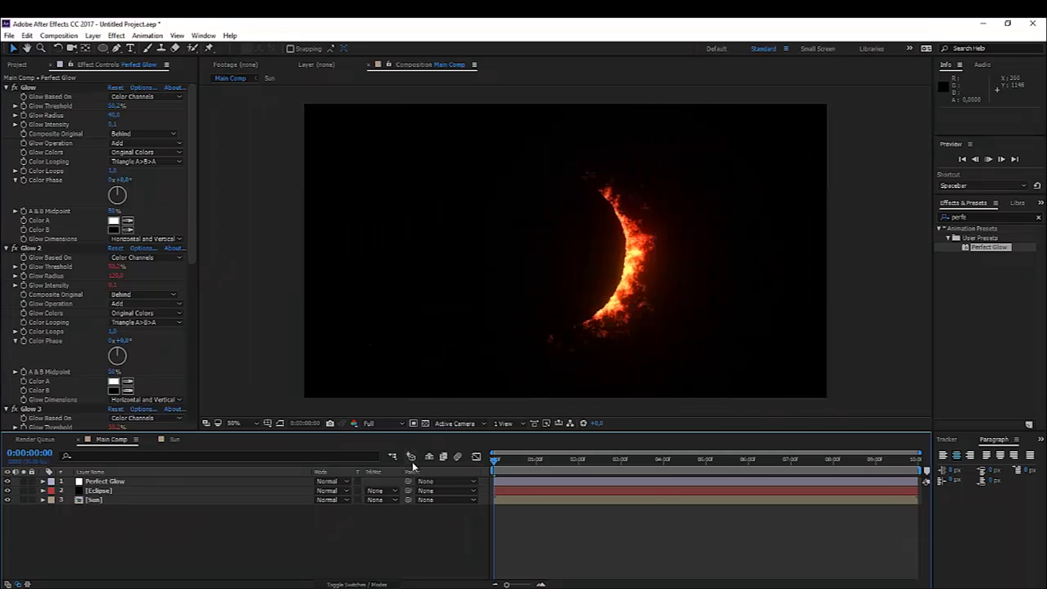
# Set a starting Position keyframe on Eclipse with the disc moved right over the sun.
pyautogui.click(128, 491)
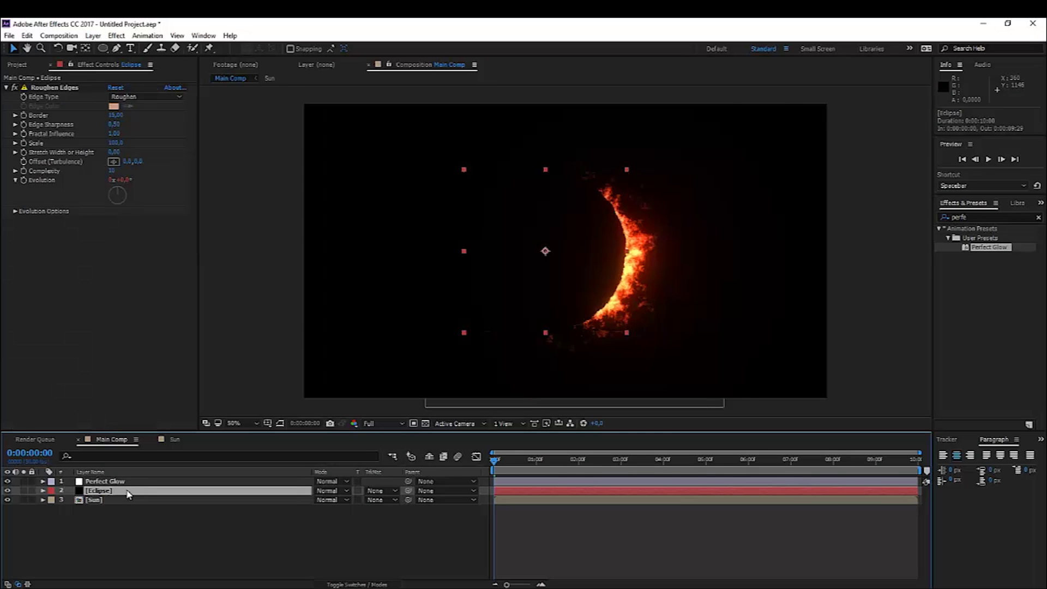
pyautogui.press('p')
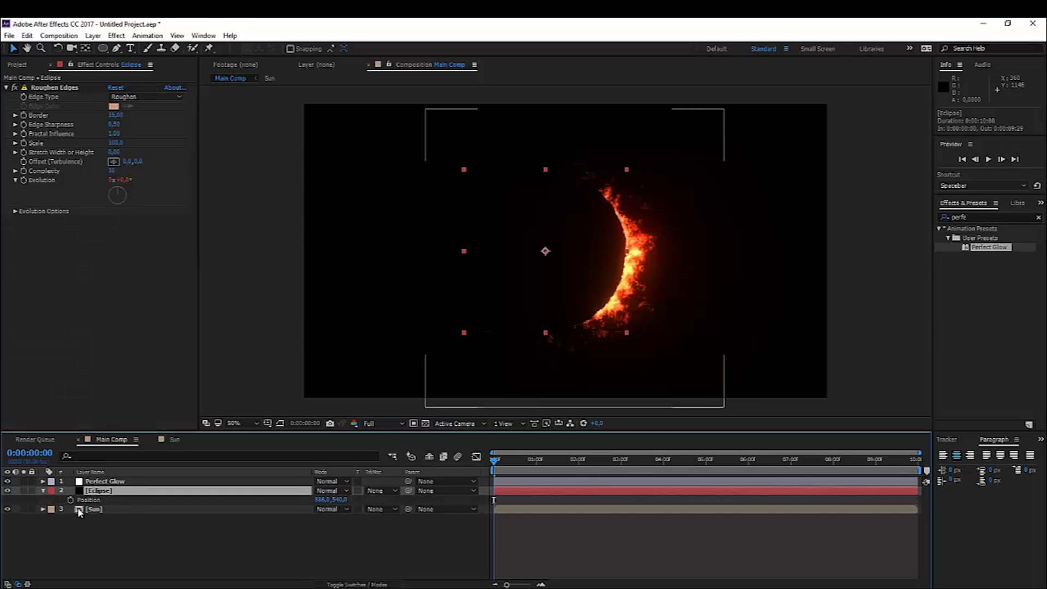
pyautogui.click(71, 500)
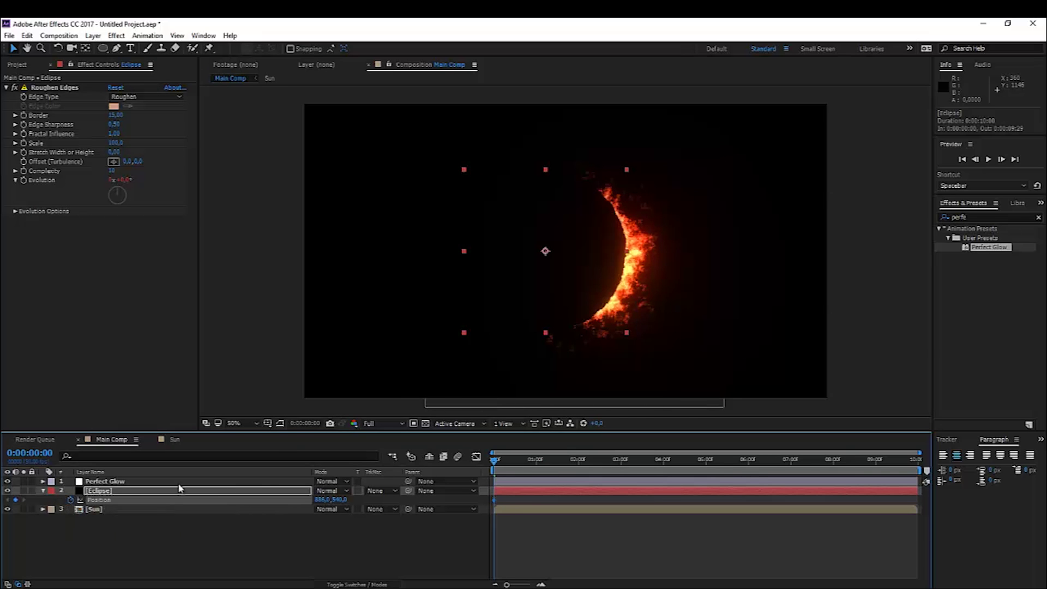
pyautogui.moveTo(592, 295); pyautogui.dragTo(577, 315)
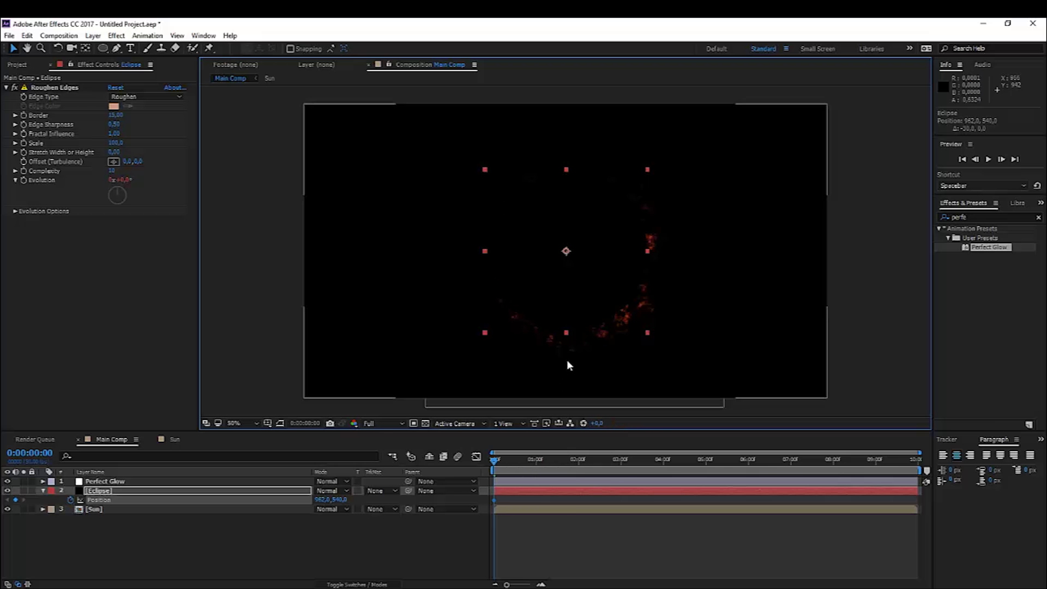
# At the comp's end, shift the Eclipse disc left to 864, 540 for the final keyframe.
pyautogui.click(598, 460)
pyautogui.moveTo(666, 460); pyautogui.dragTo(918, 460)
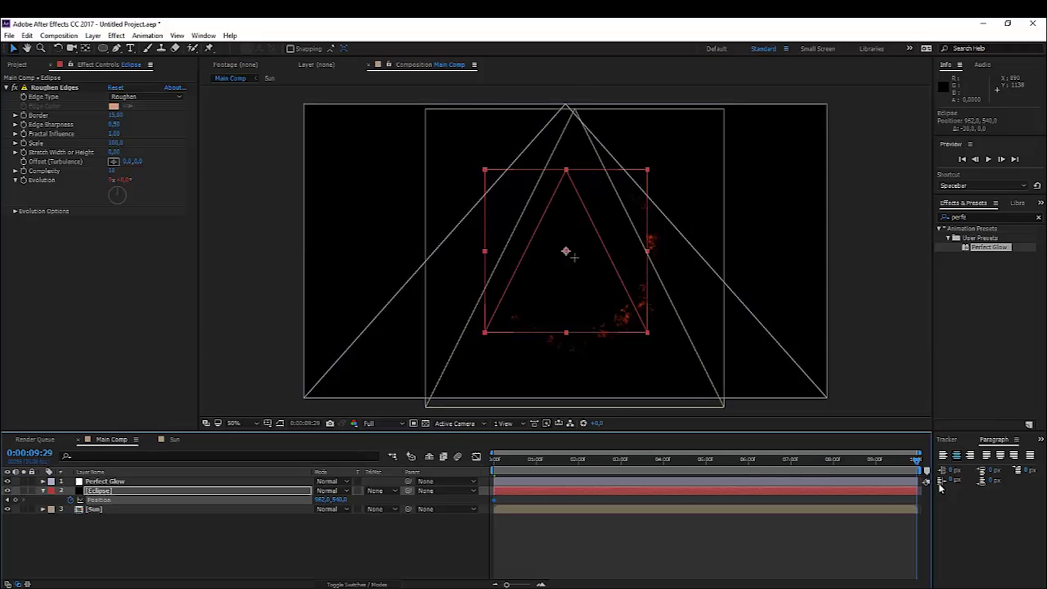
pyautogui.moveTo(604, 297); pyautogui.dragTo(580, 297)
pyautogui.click(535, 524)
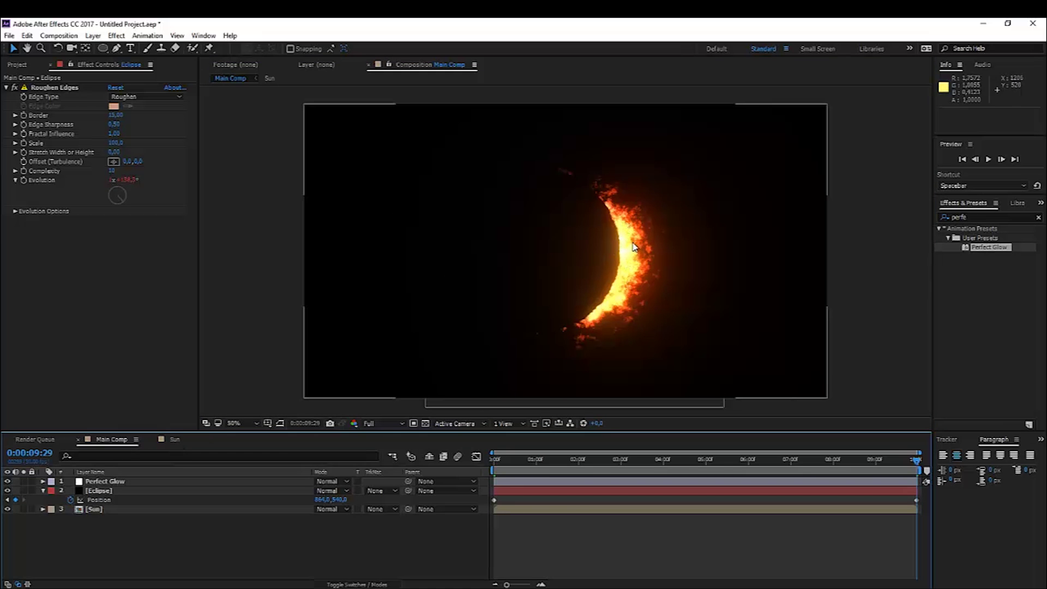
# Add an adjustment layer to the Sun composition and apply a Curves effect to it.
pyautogui.click(175, 441)
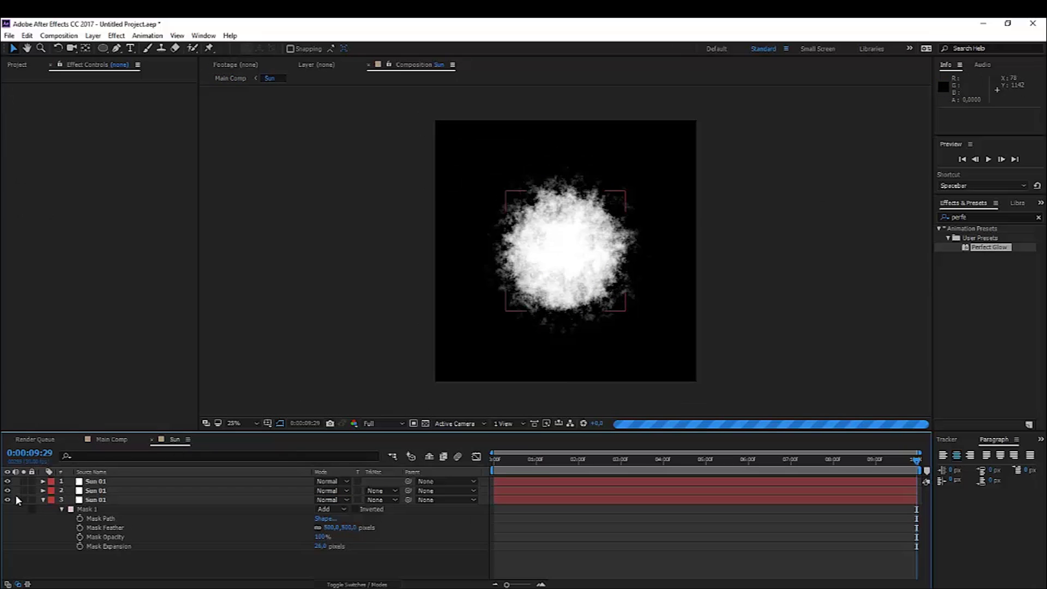
pyautogui.rightClick(61, 508)
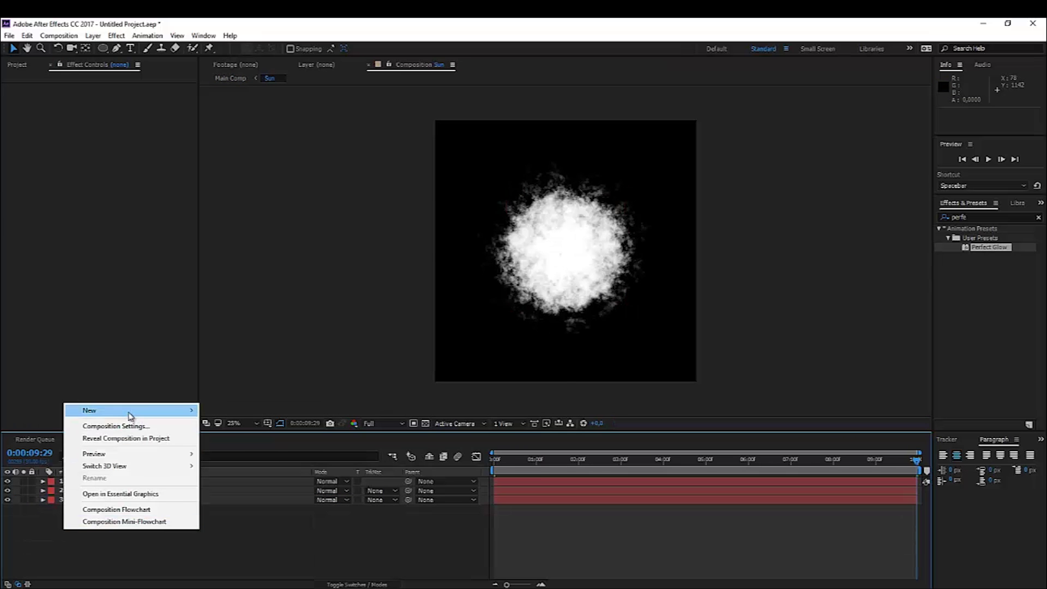
pyautogui.moveTo(131, 415)
pyautogui.click(231, 498)
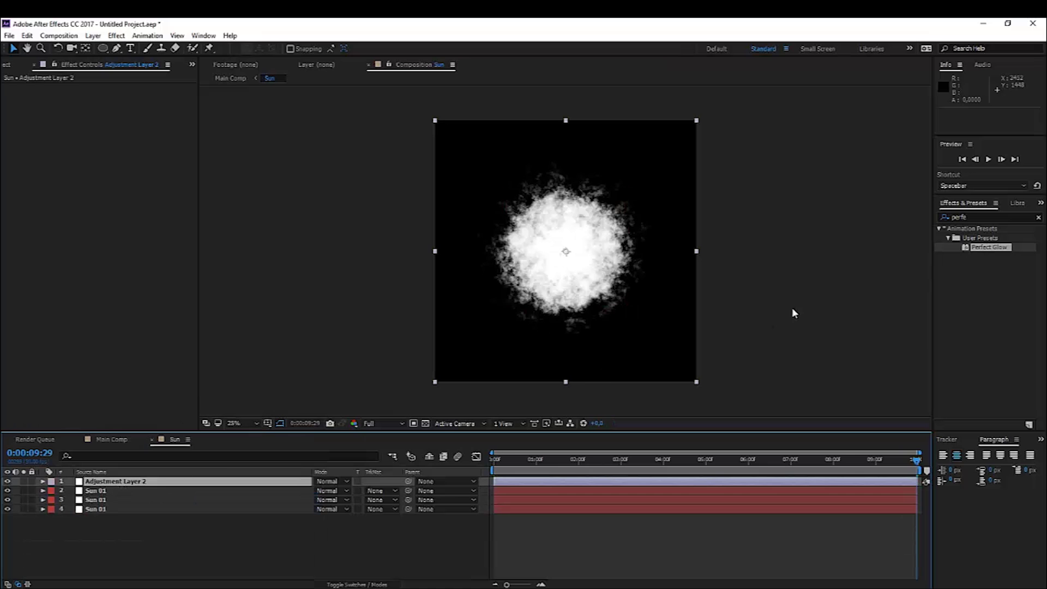
pyautogui.hotkey('ctrl', '5')
pyautogui.write('ov')
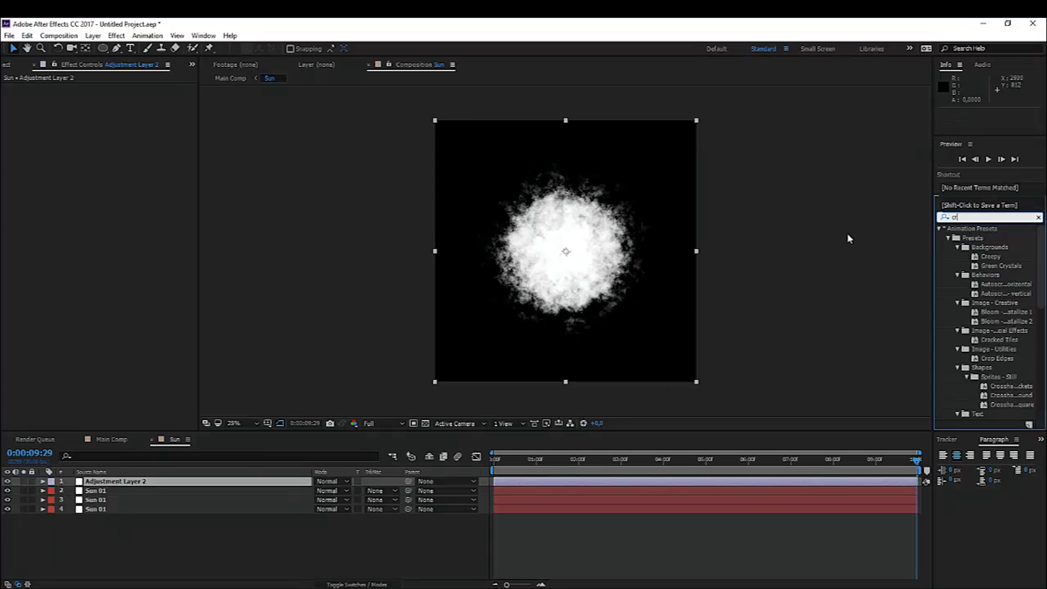
pyautogui.write('curv')
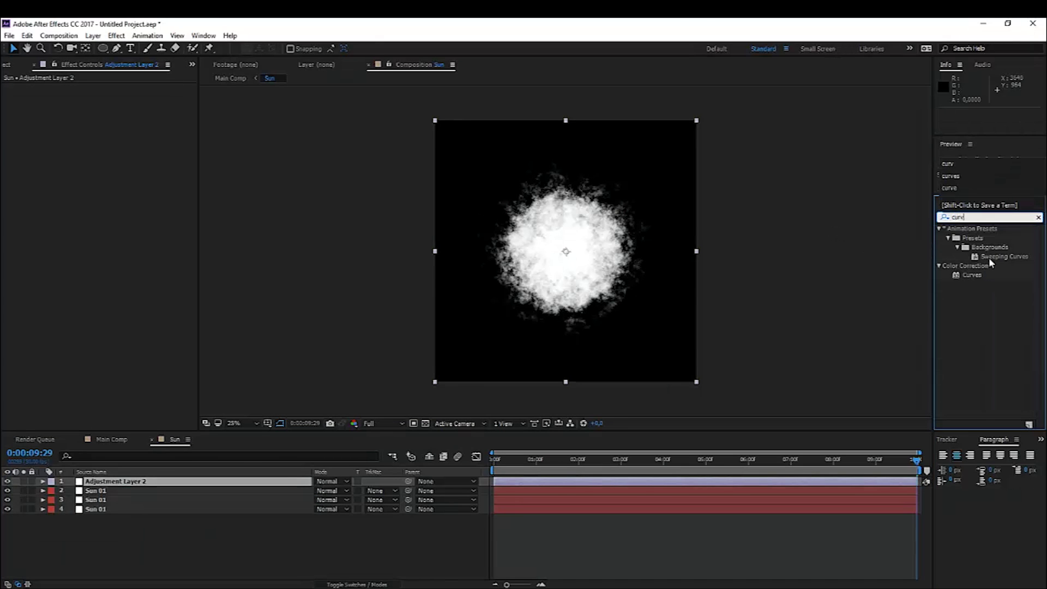
pyautogui.moveTo(977, 275); pyautogui.dragTo(104, 483)
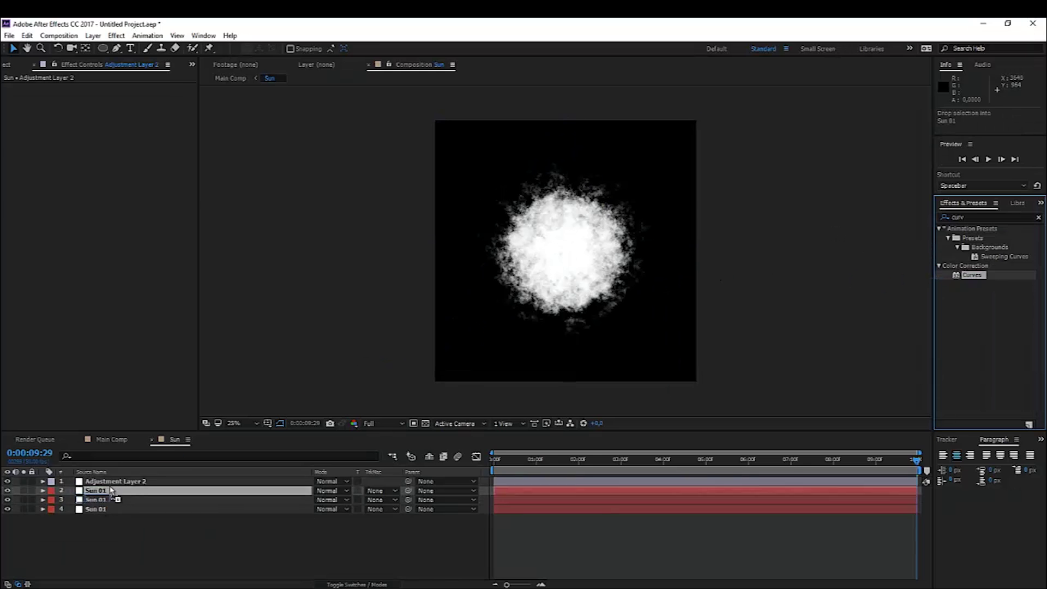
# Adjust the Curves top point so the curve sits just under the diagonal, checking it in Main Comp.
pyautogui.moveTo(158, 136); pyautogui.dragTo(186, 185)
pyautogui.click(116, 441)
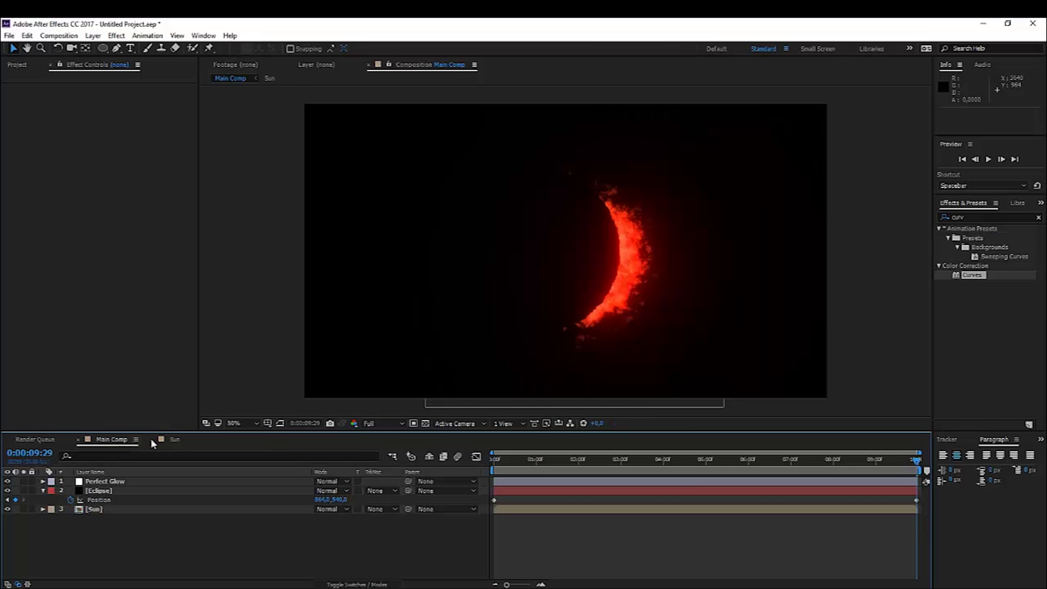
pyautogui.click(166, 440)
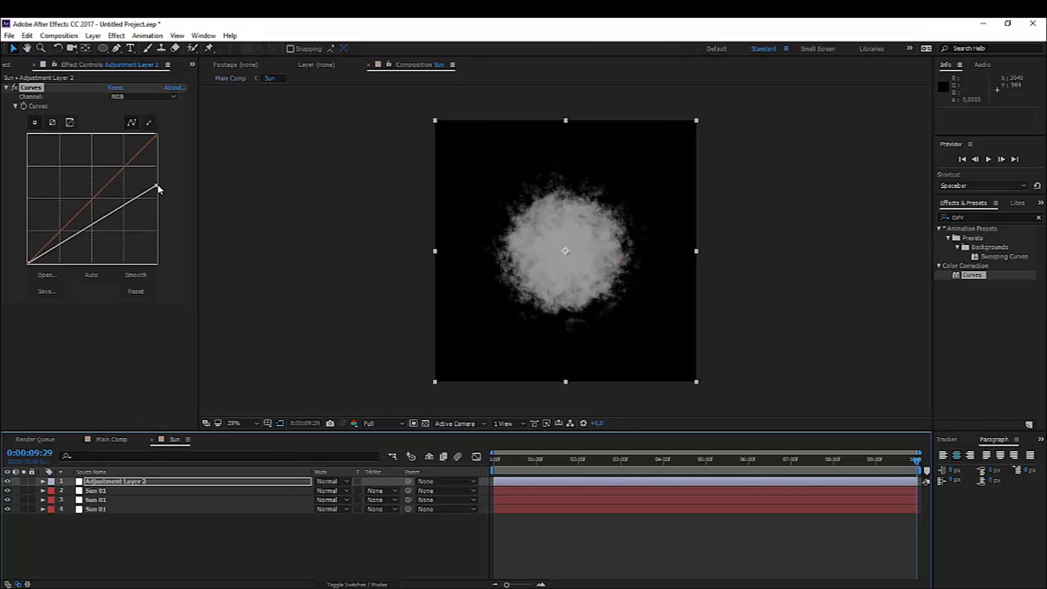
pyautogui.moveTo(156, 185); pyautogui.dragTo(185, 151)
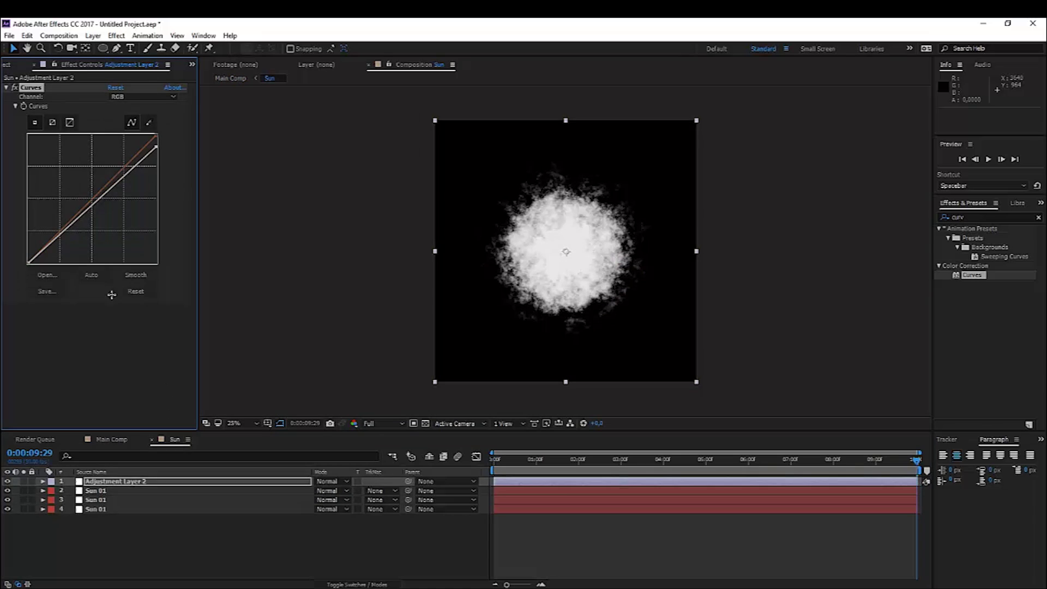
pyautogui.click(112, 440)
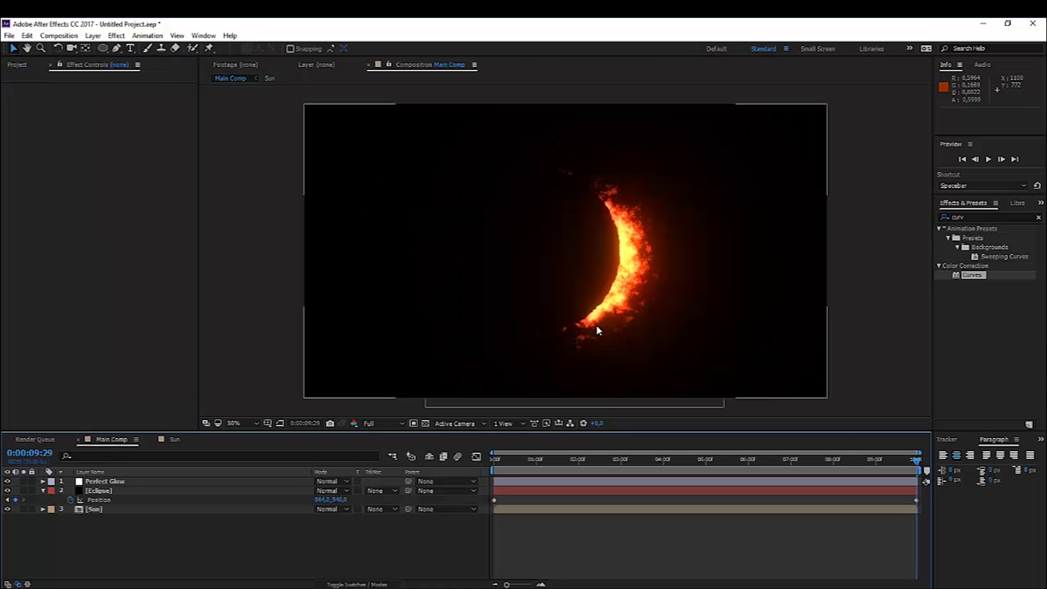
pyautogui.click(175, 440)
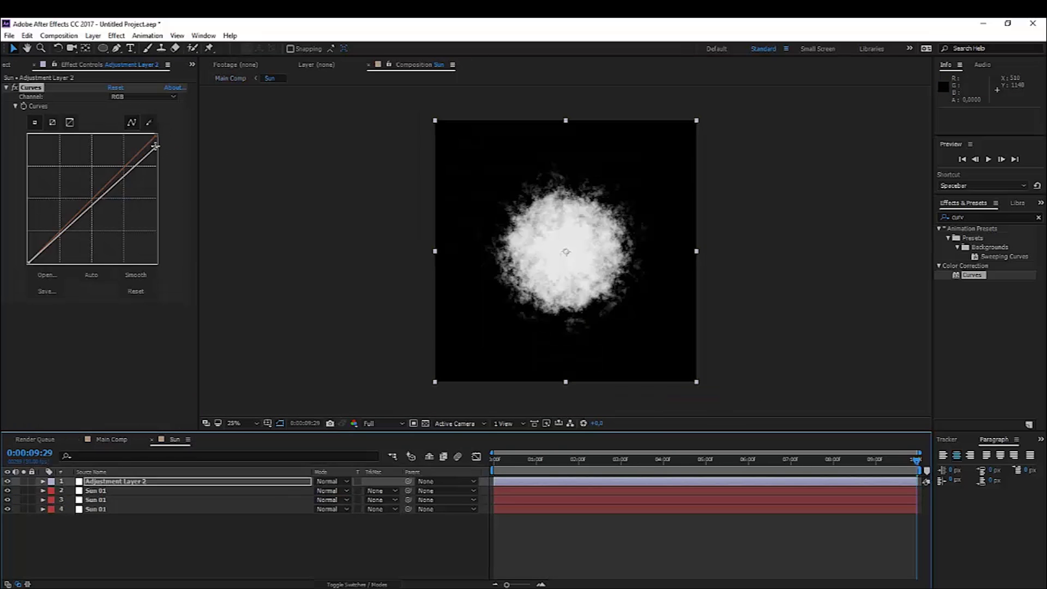
pyautogui.moveTo(156, 146); pyautogui.dragTo(166, 147)
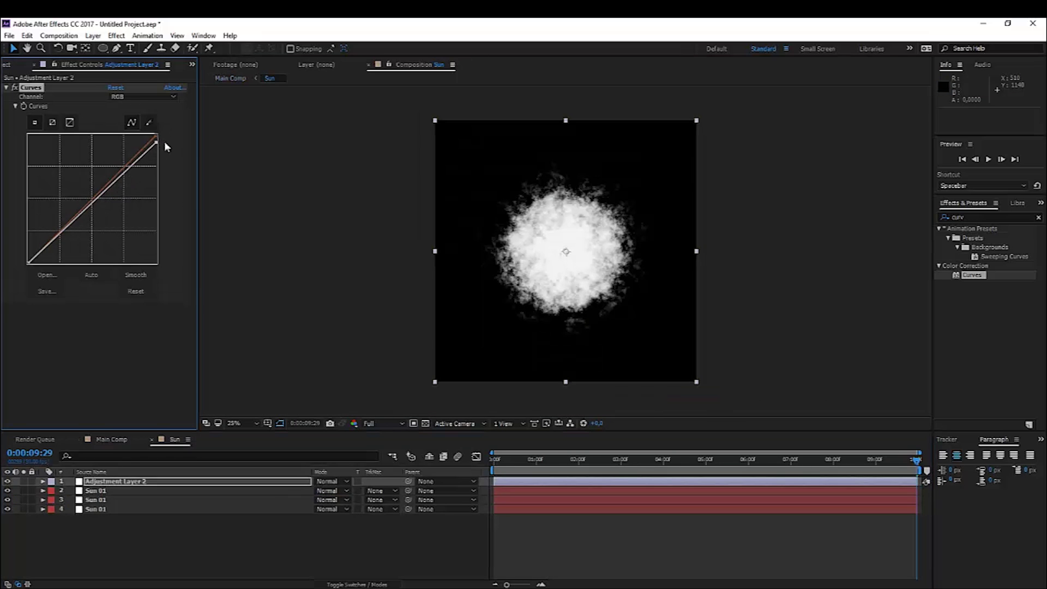
pyautogui.moveTo(84, 220); pyautogui.dragTo(75, 234)
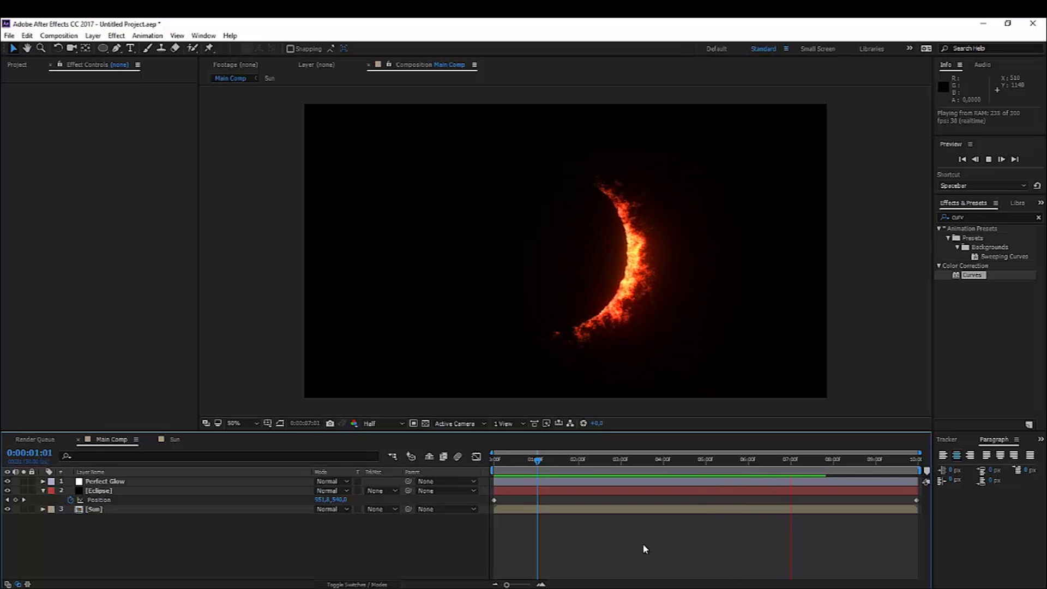
pyautogui.click(812, 461)
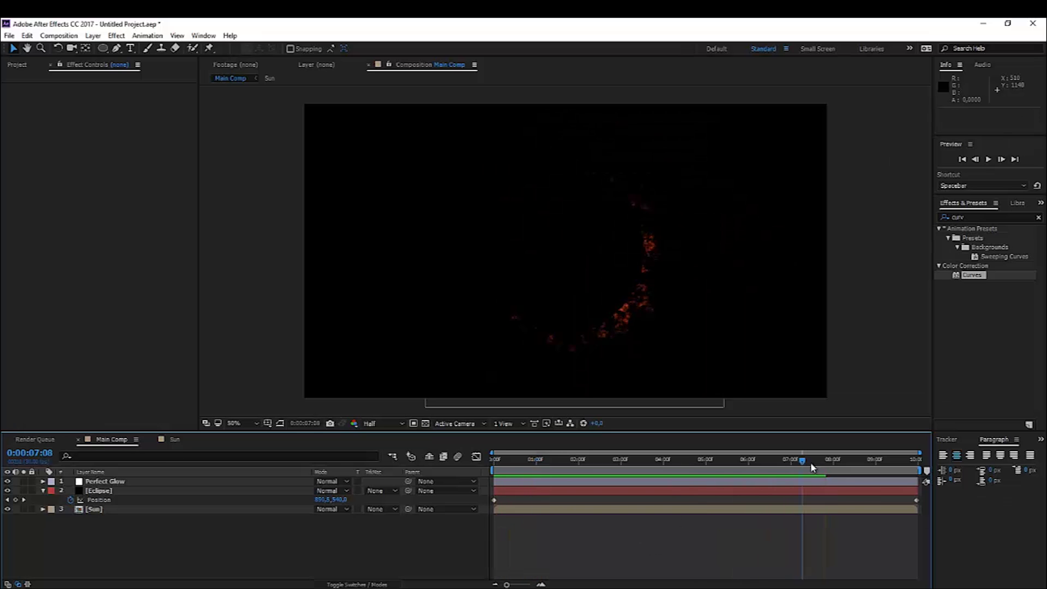